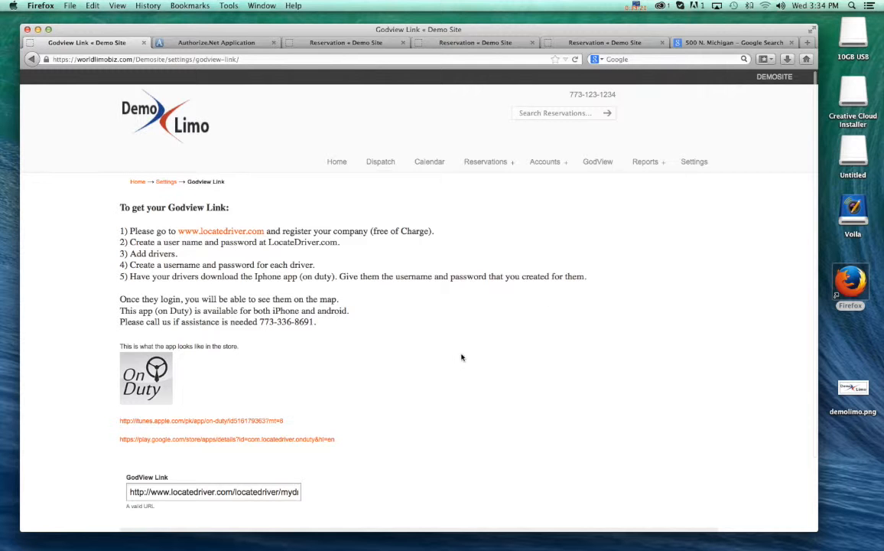
# - Open the Cancellation Policy email template for editing from the email templates in the site settings
pyautogui.scroll(-2, 493, 306)
pyautogui.scroll(2, 492, 308)
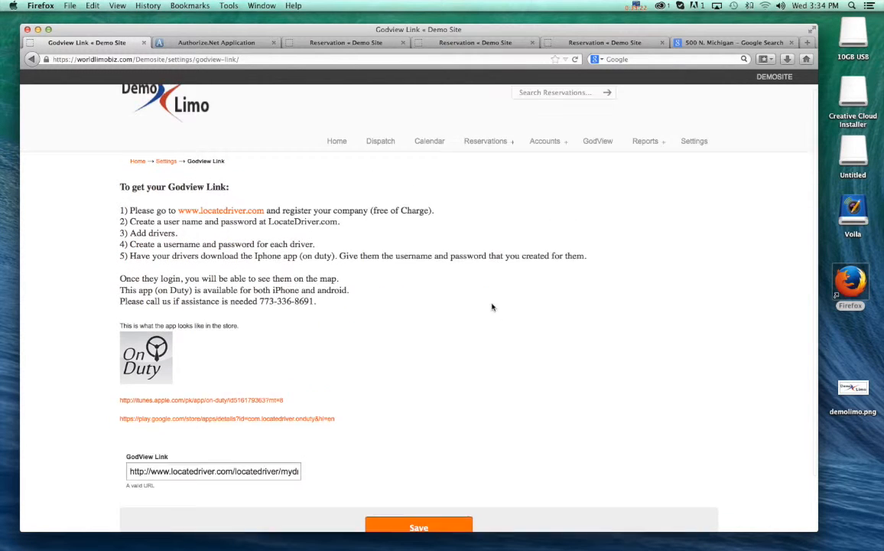
pyautogui.click(31, 59)
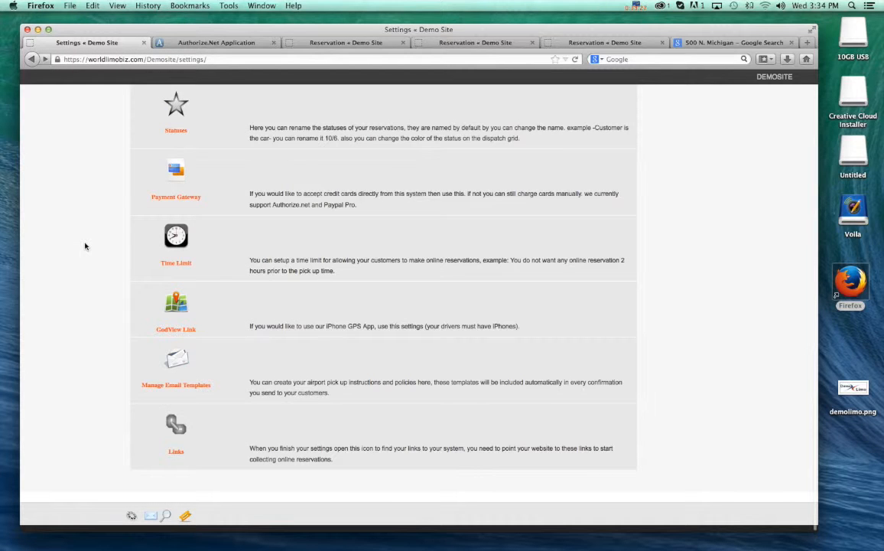
pyautogui.click(183, 364)
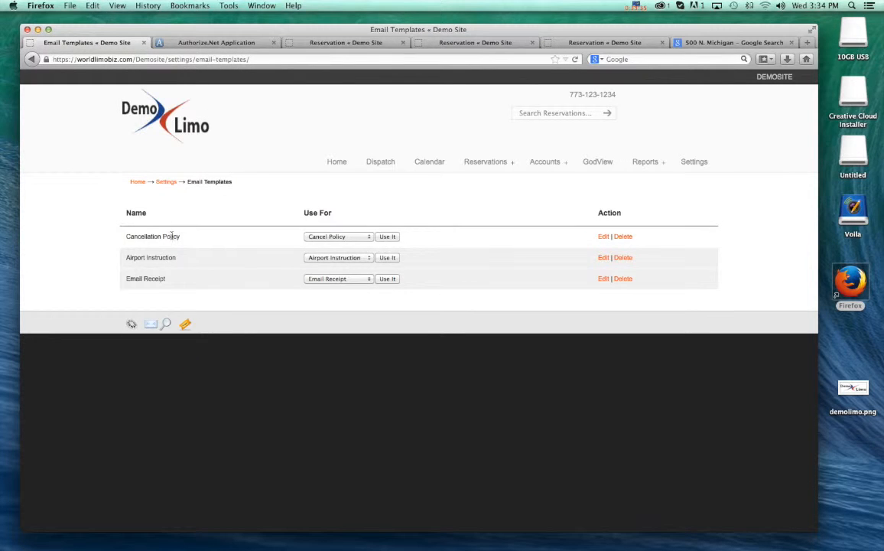
pyautogui.click(604, 237)
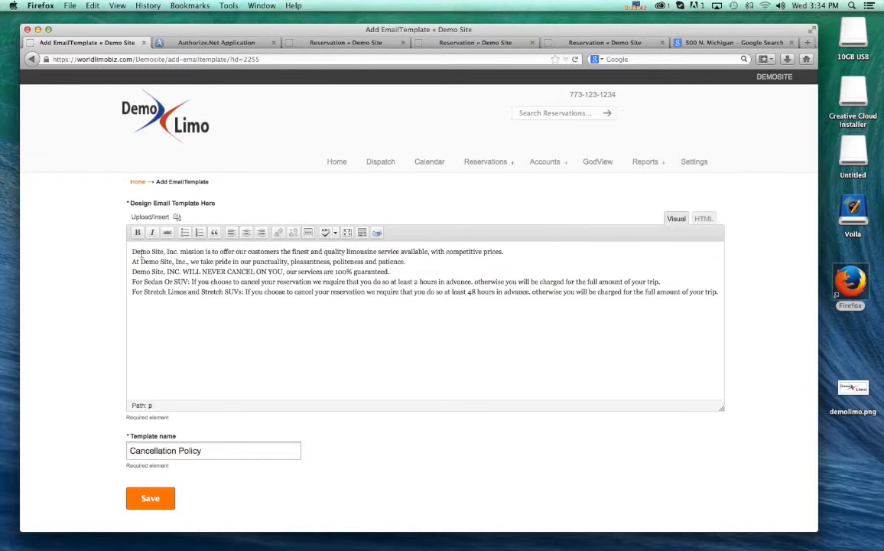
# - Examine the cancellation policy wording in the template body, highlighting the text without editing it
pyautogui.moveTo(131, 249); pyautogui.dragTo(728, 309)
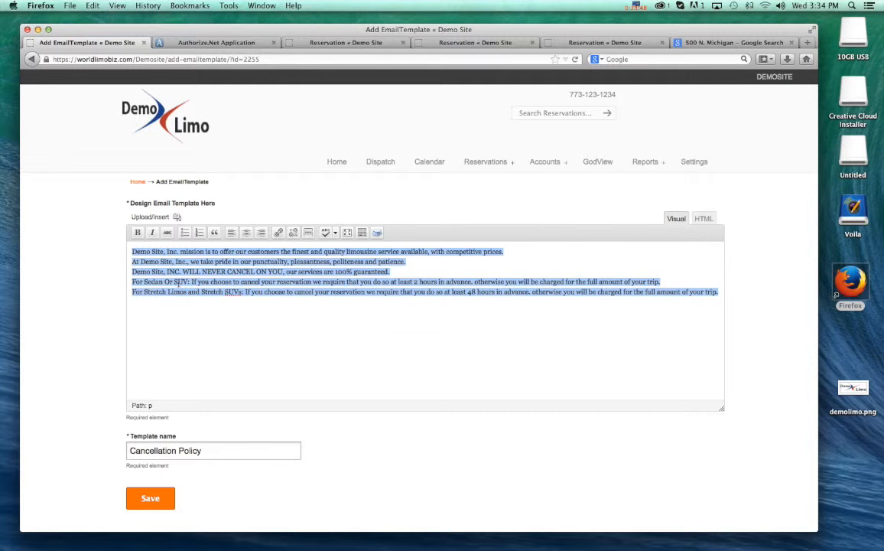
pyautogui.click(160, 256)
pyautogui.moveTo(131, 253); pyautogui.dragTo(661, 310)
pyautogui.click(150, 275)
pyautogui.moveTo(131, 251); pyautogui.dragTo(629, 306)
pyautogui.click(629, 306)
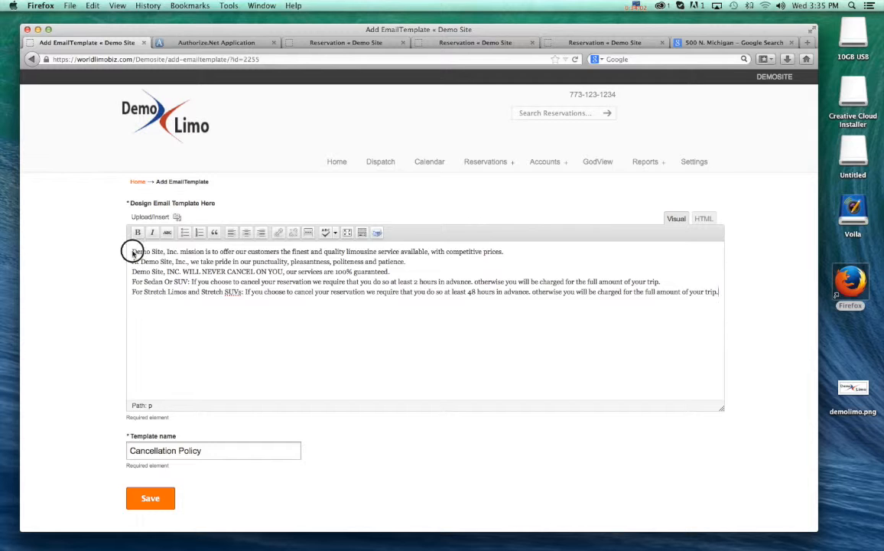
pyautogui.moveTo(132, 254); pyautogui.dragTo(332, 322)
pyautogui.click(359, 343)
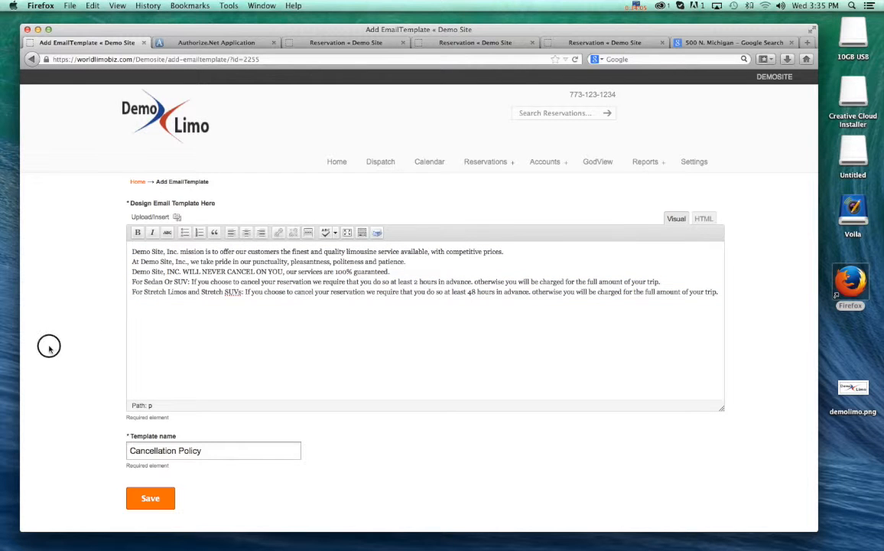
pyautogui.moveTo(49, 350); pyautogui.dragTo(82, 334)
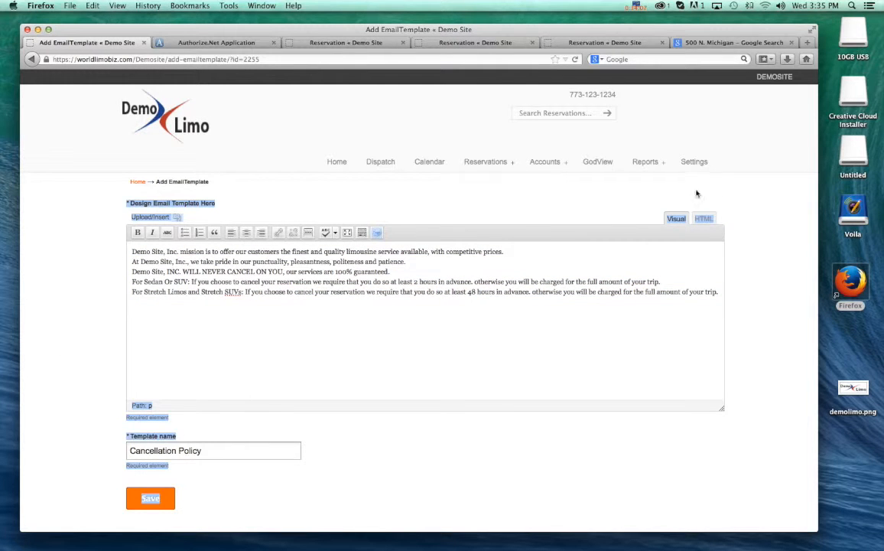
# - Return to the email templates in the site settings and open the Airport Instruction template for editing
pyautogui.click(693, 163)
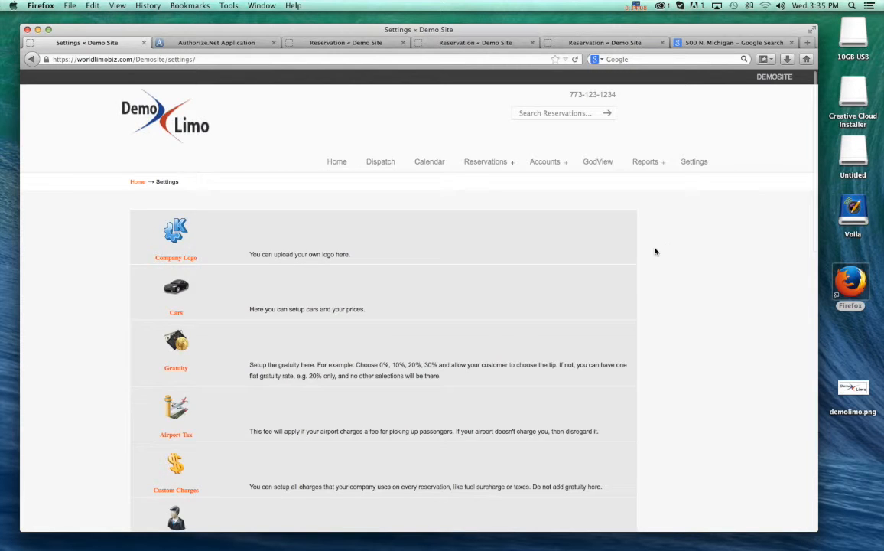
pyautogui.scroll(-10, 650, 253)
pyautogui.click(181, 362)
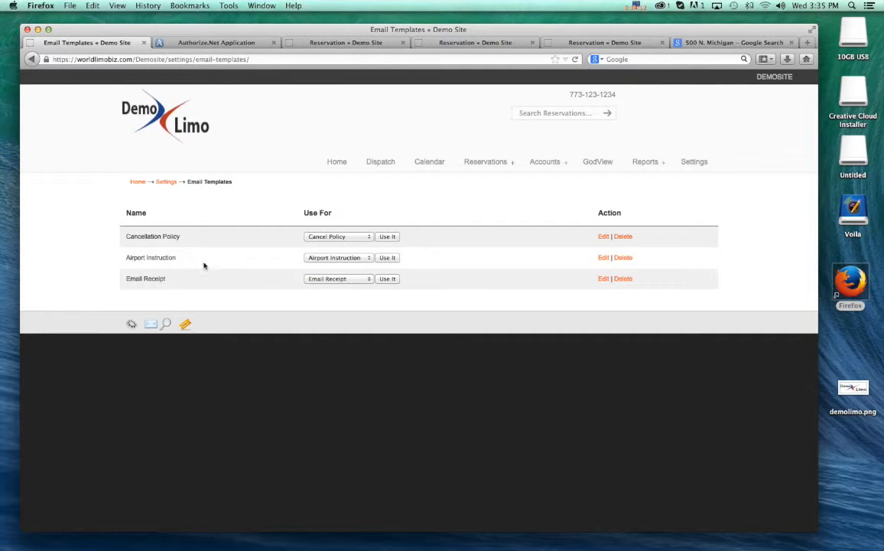
pyautogui.click(603, 258)
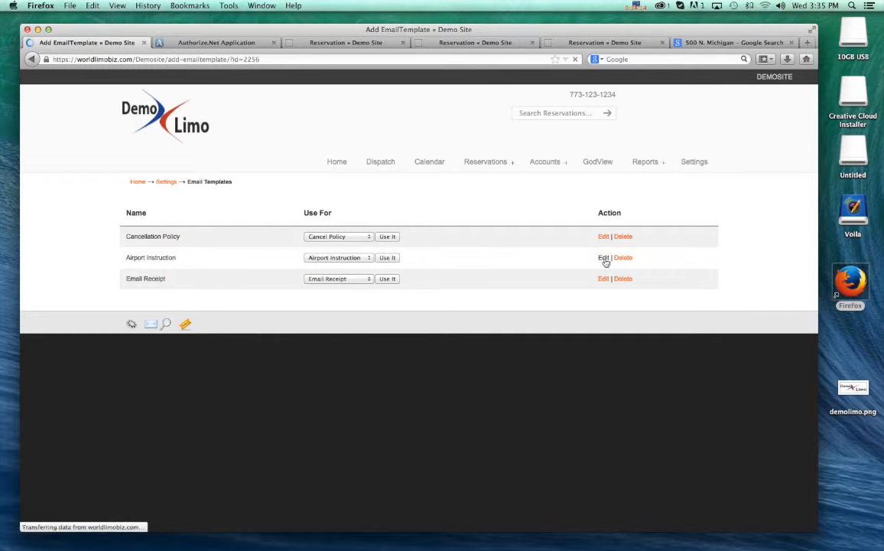
pyautogui.scroll(-2, 351, 312)
pyautogui.scroll(2, 353, 313)
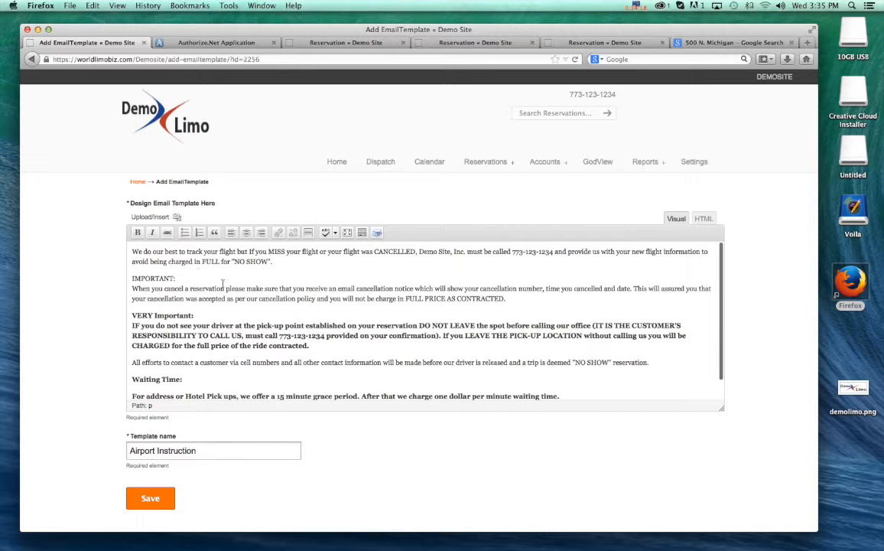
# - Examine the full Airport Instruction text, from the missed-flight rules through the waiting time terms
pyautogui.moveTo(128, 246); pyautogui.dragTo(485, 370)
pyautogui.click(357, 354)
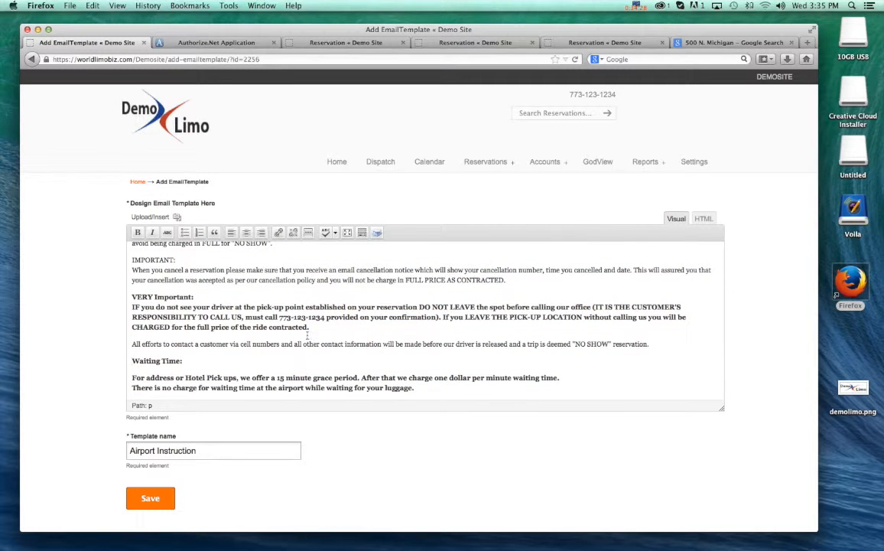
pyautogui.scroll(1, 287, 312)
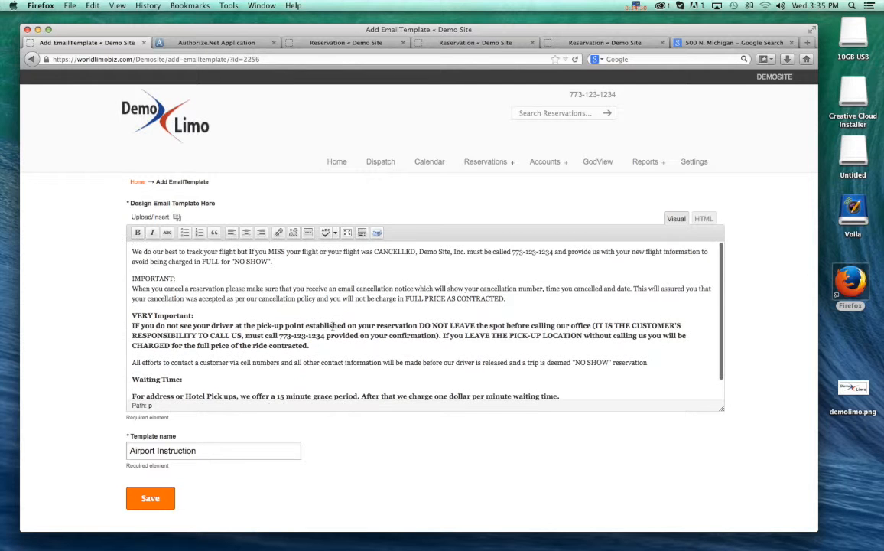
pyautogui.moveTo(135, 252); pyautogui.dragTo(584, 385)
pyautogui.click(585, 386)
pyautogui.scroll(1, 373, 325)
pyautogui.scroll(-2, 88, 296)
pyautogui.scroll(2, 88, 296)
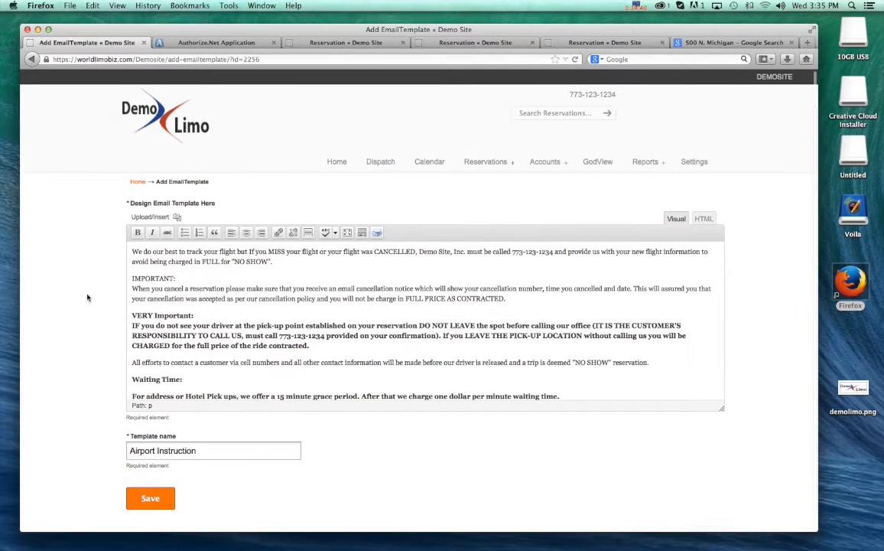
# - Go back to the site settings and open the Links page
pyautogui.click(695, 161)
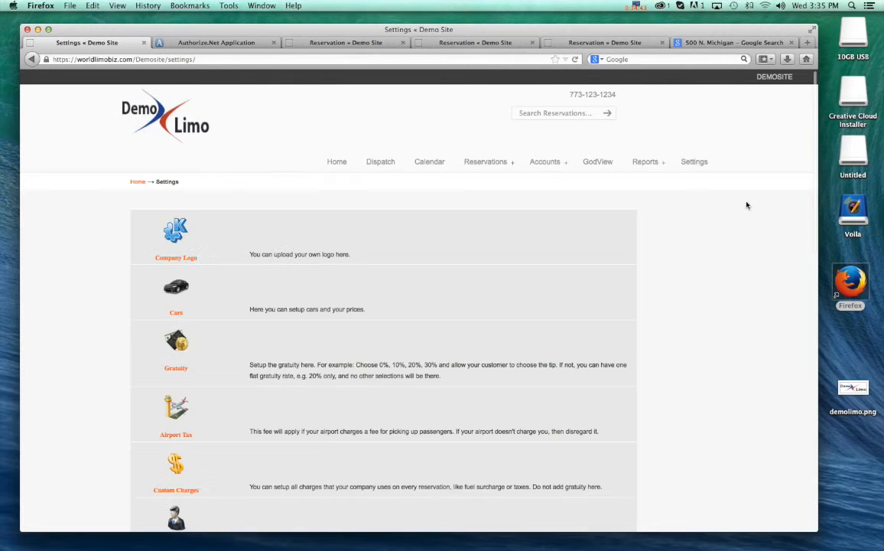
pyautogui.scroll(-10, 722, 233)
pyautogui.click(177, 431)
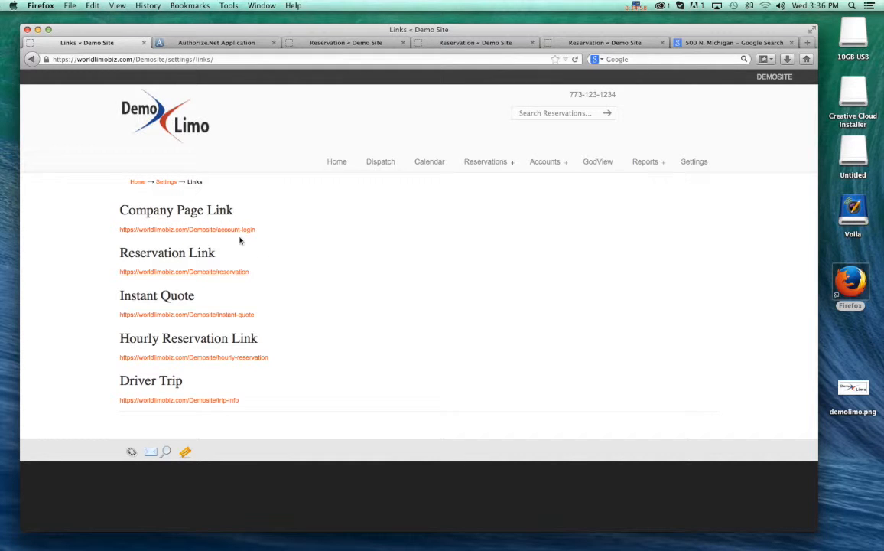
# - View the account login page behind the Company Page Link and close it again
pyautogui.click(179, 231)
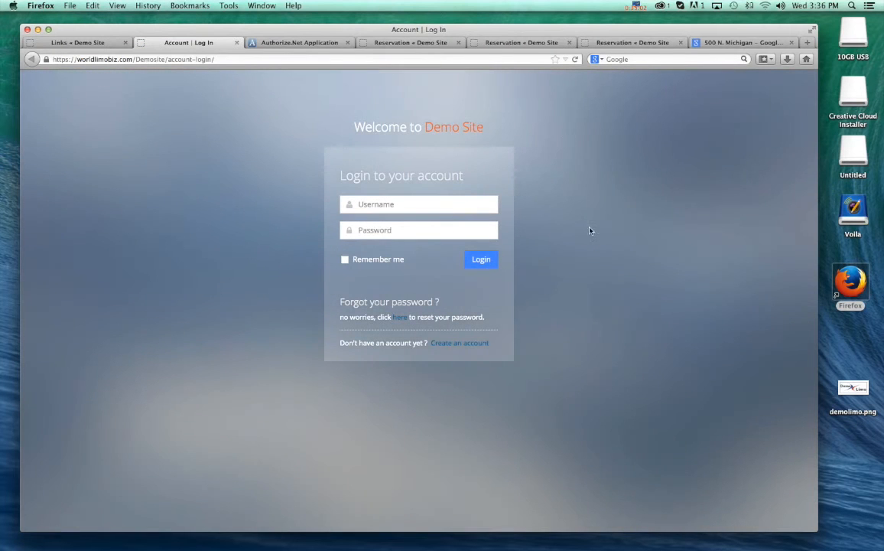
pyautogui.click(396, 229)
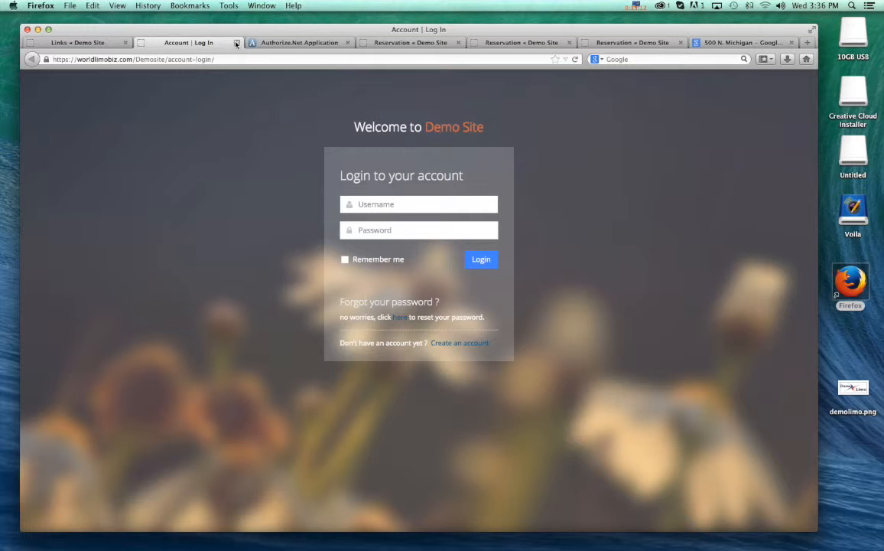
pyautogui.click(236, 43)
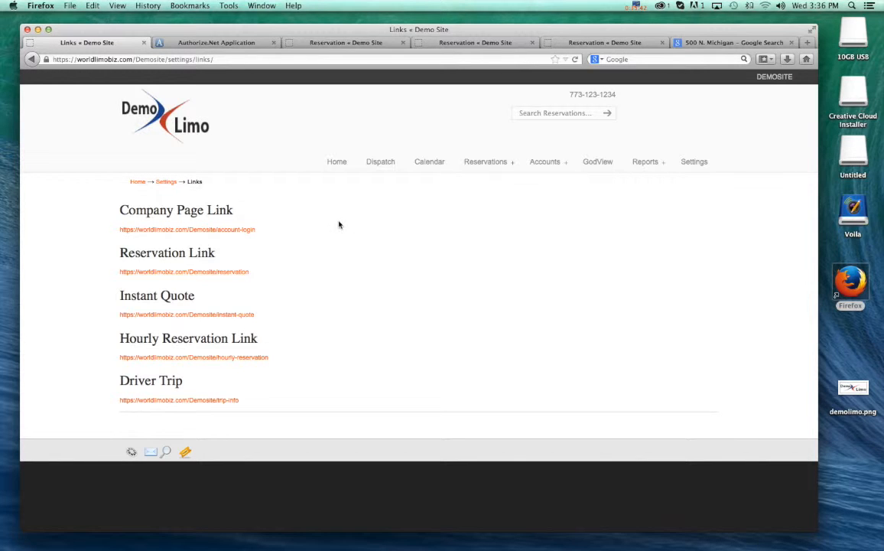
# - View the online reservation form behind the Reservation Link and return to the Links page
pyautogui.click(160, 273)
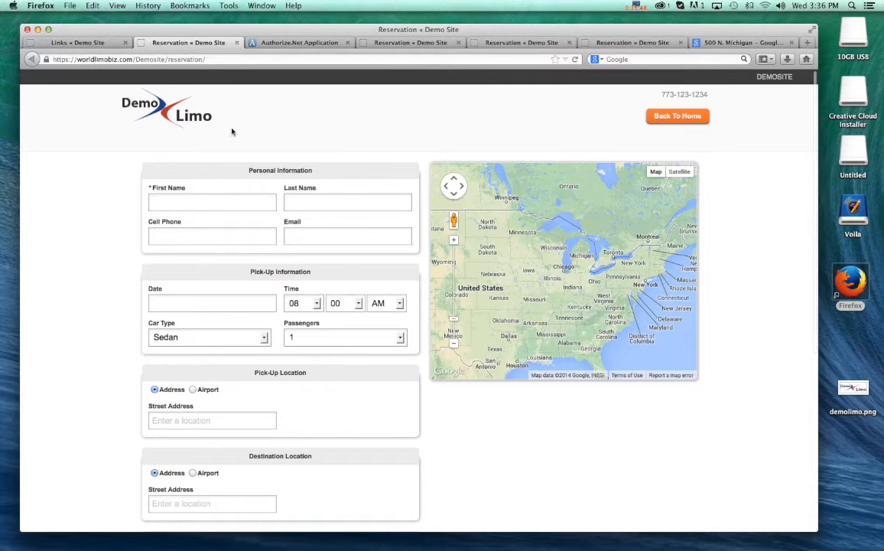
pyautogui.click(197, 59)
pyautogui.click(56, 186)
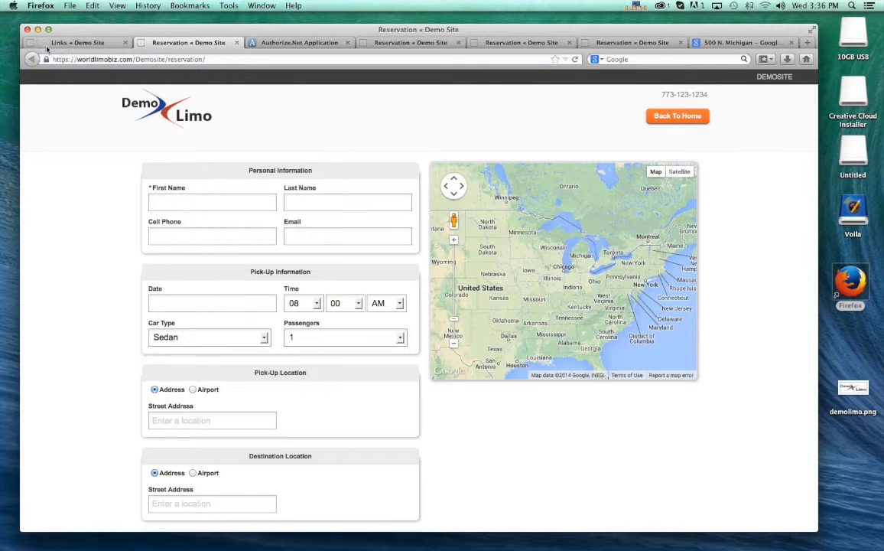
pyautogui.click(79, 44)
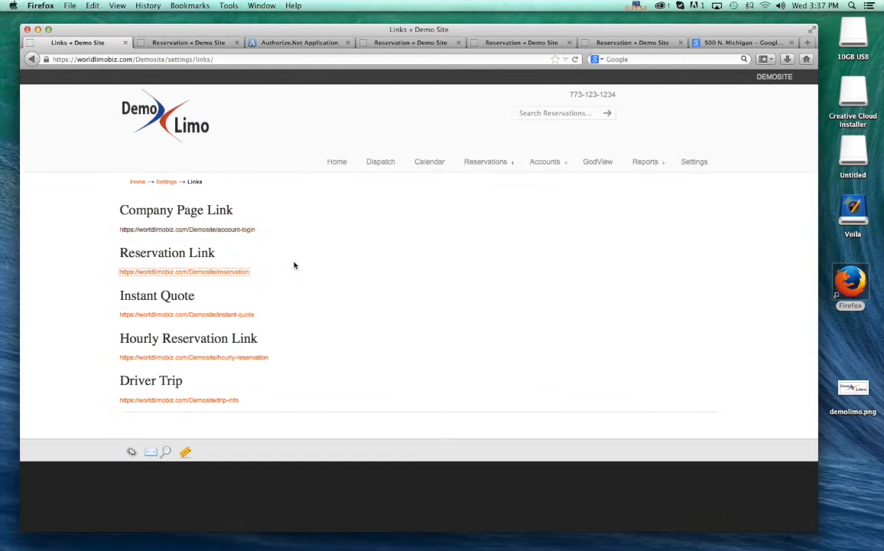
# - Open the Instant Quote page and set the pick-up date to 03/20/2014 and the time to 08:00 PM
pyautogui.click(175, 316)
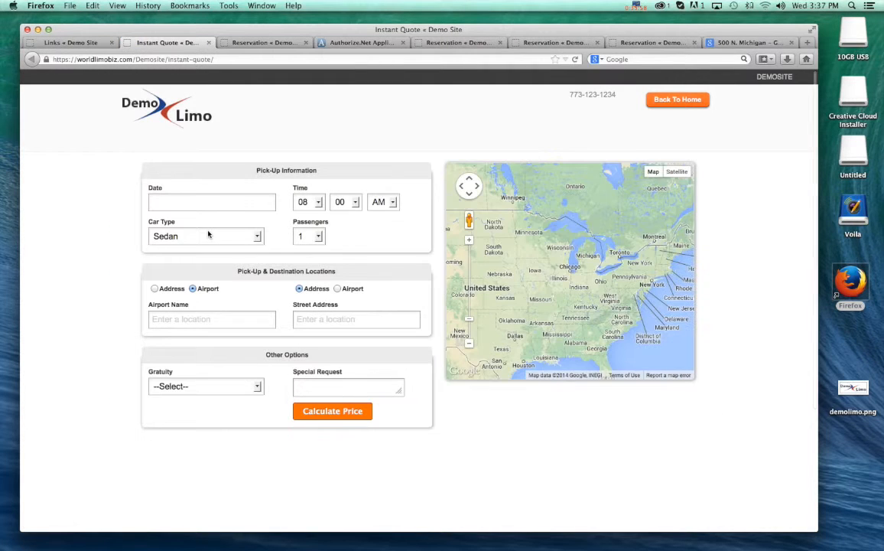
pyautogui.click(178, 201)
pyautogui.click(233, 300)
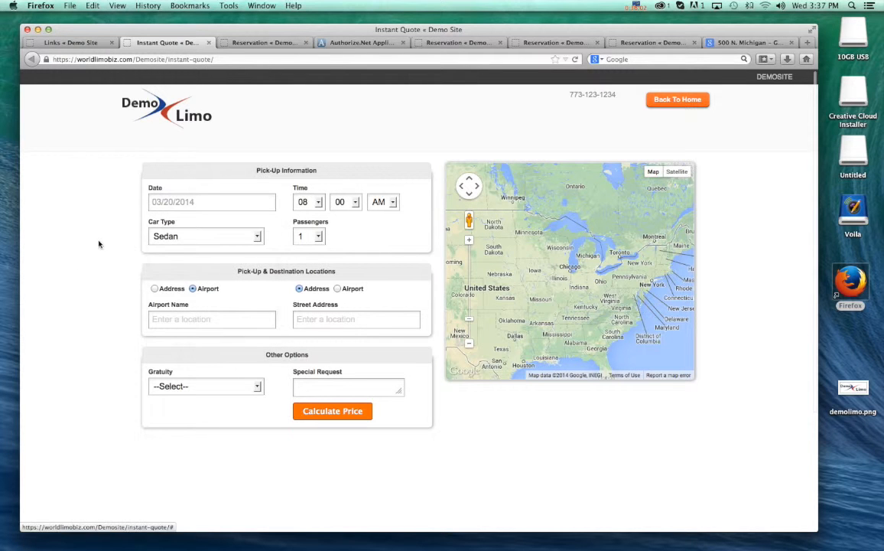
pyautogui.click(382, 202)
pyautogui.click(384, 228)
# - Set O'Hare International Airport as the pick-up airport and choose a suggested Chicago street address as the destination
pyautogui.click(183, 320)
pyautogui.write('ORD')
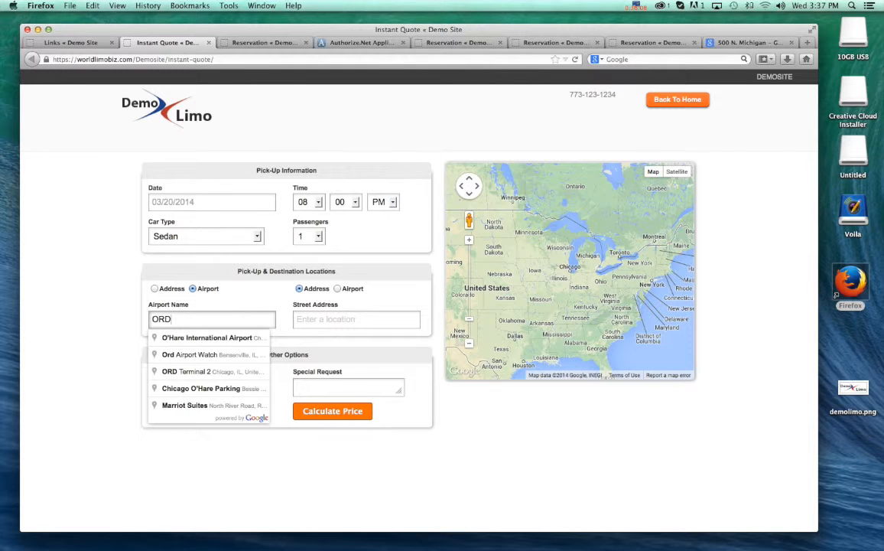
pyautogui.click(211, 338)
pyautogui.click(378, 323)
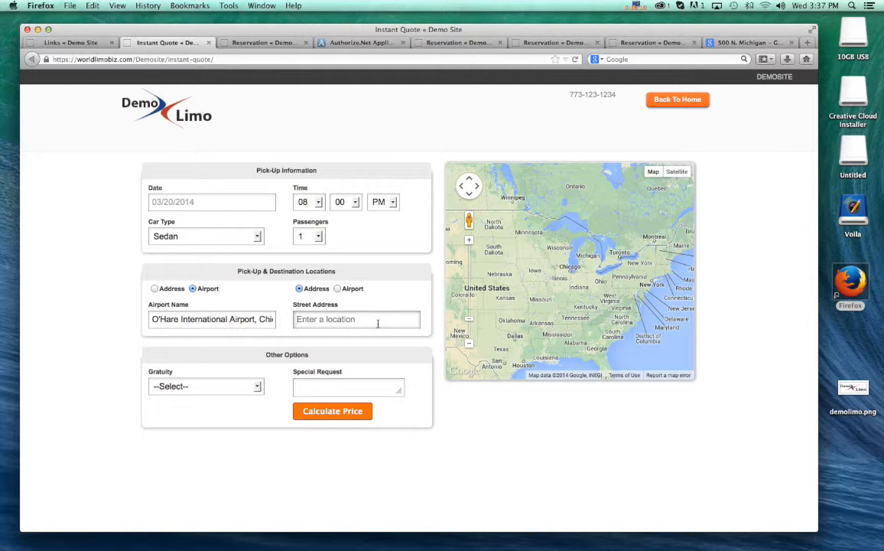
pyautogui.write('500')
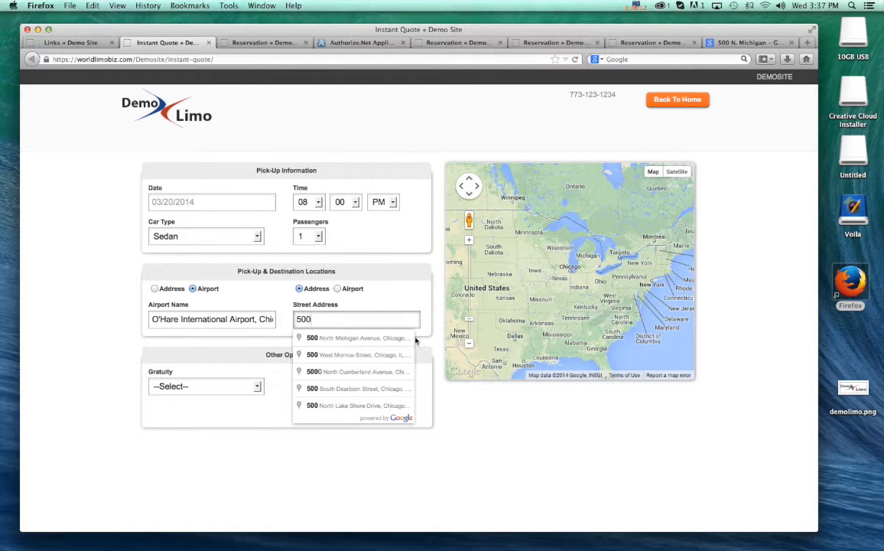
pyautogui.click(409, 337)
# - Set the gratuity to 20.00% and calculate the price, checking the base price and charges in the quote
pyautogui.click(260, 388)
pyautogui.click(198, 410)
pyautogui.click(330, 410)
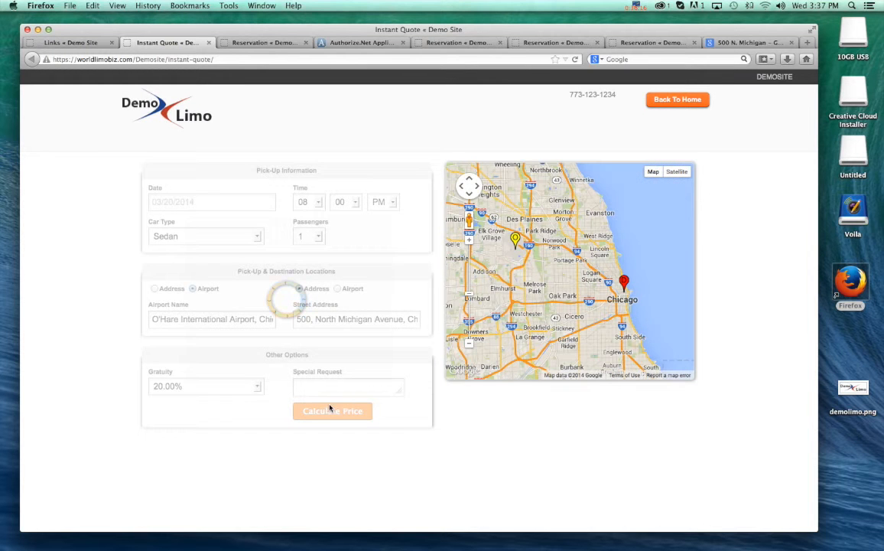
pyautogui.scroll(-4, 468, 439)
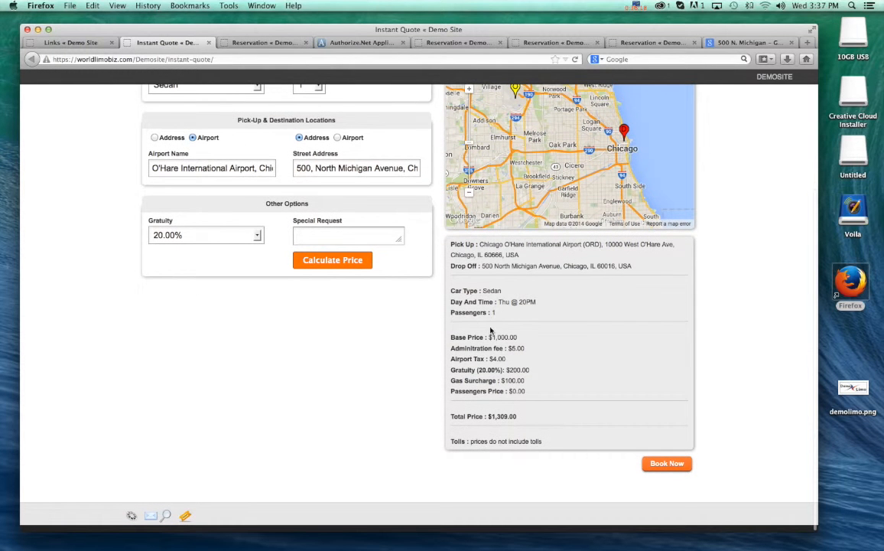
pyautogui.moveTo(493, 337); pyautogui.dragTo(538, 337)
pyautogui.click(539, 340)
pyautogui.scroll(2, 314, 389)
pyautogui.scroll(-2, 314, 389)
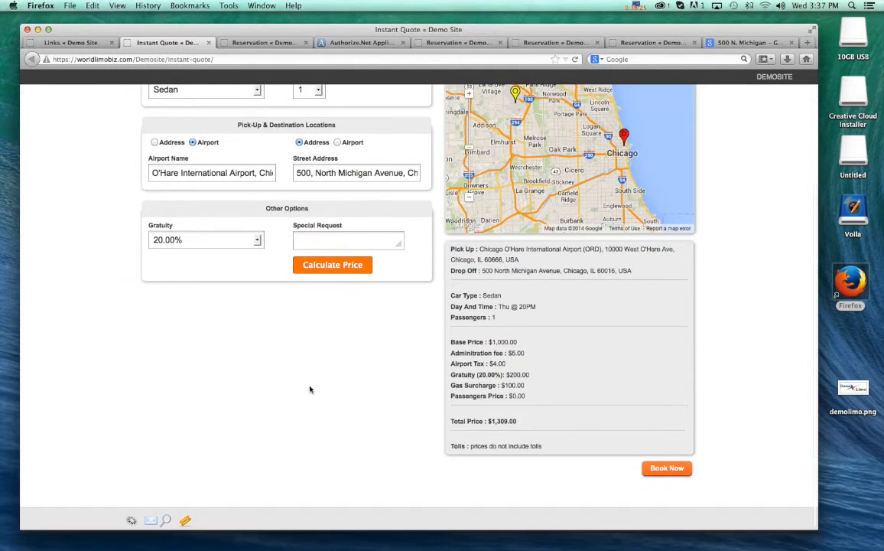
# - View the booking form for the quoted trip, close it without booking, and return to the Links page
pyautogui.click(667, 467)
pyautogui.click(330, 188)
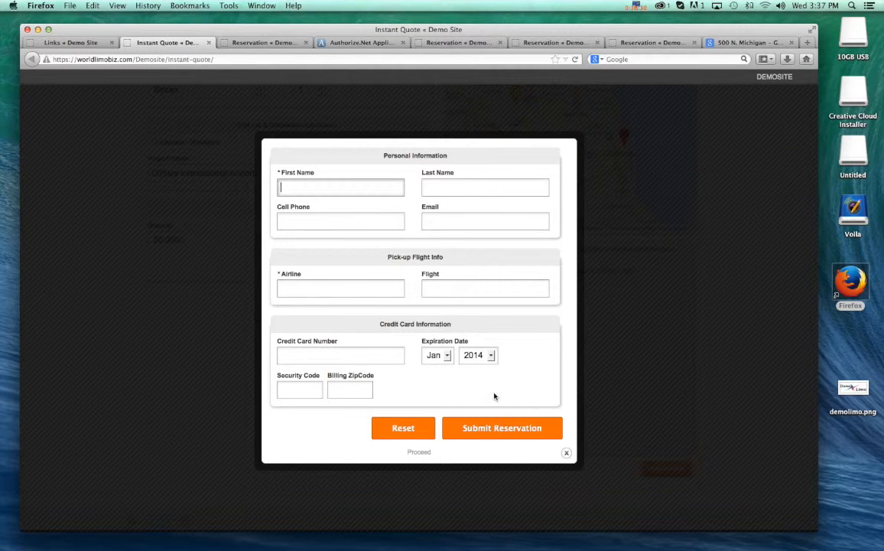
pyautogui.click(566, 452)
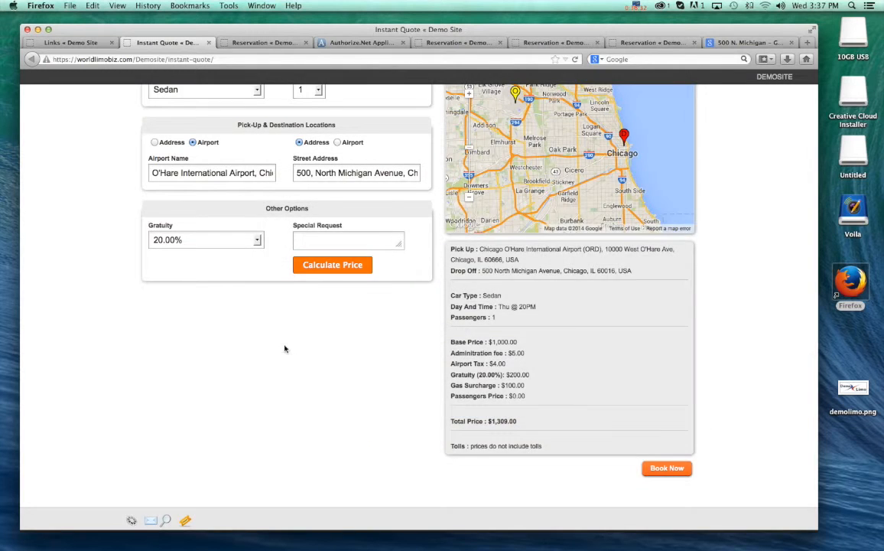
pyautogui.scroll(5, 314, 351)
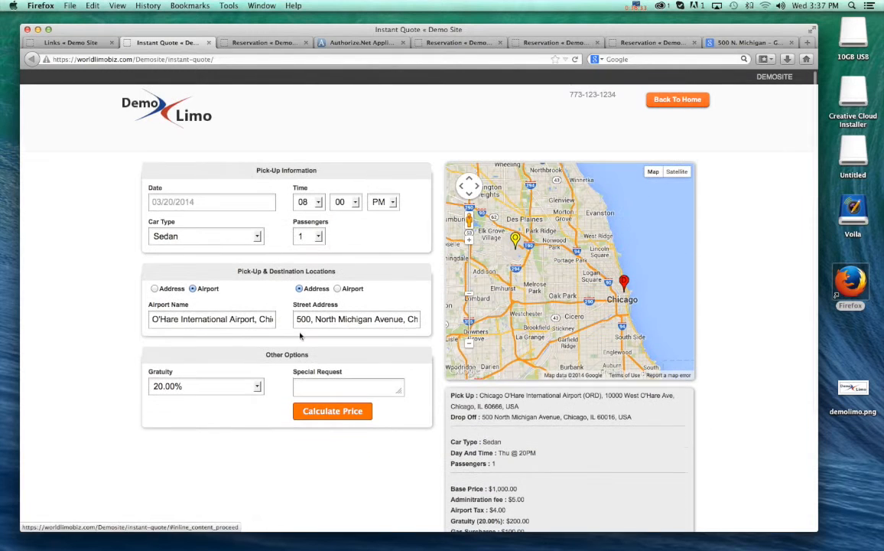
pyautogui.click(85, 43)
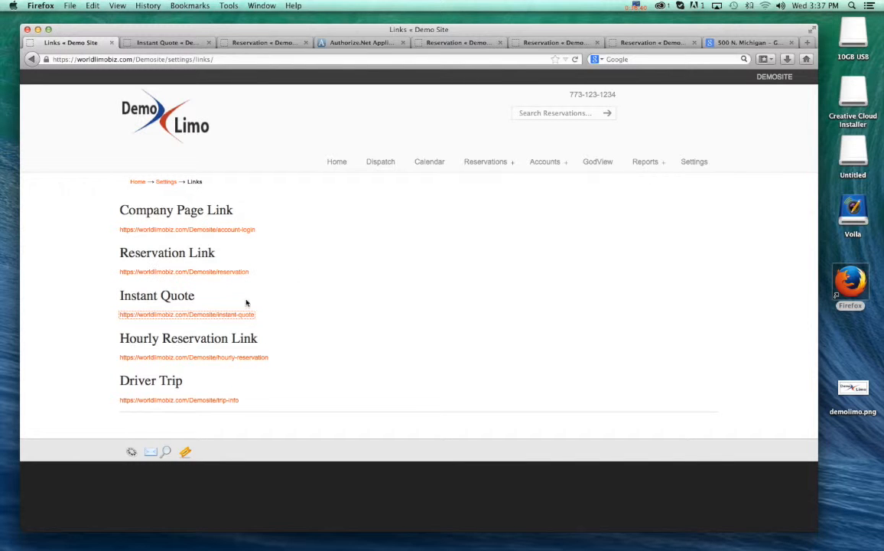
# - Open the Hourly Reservation page and set the pick-up to O'Hare International Airport with airline UA and flight 123
pyautogui.click(175, 358)
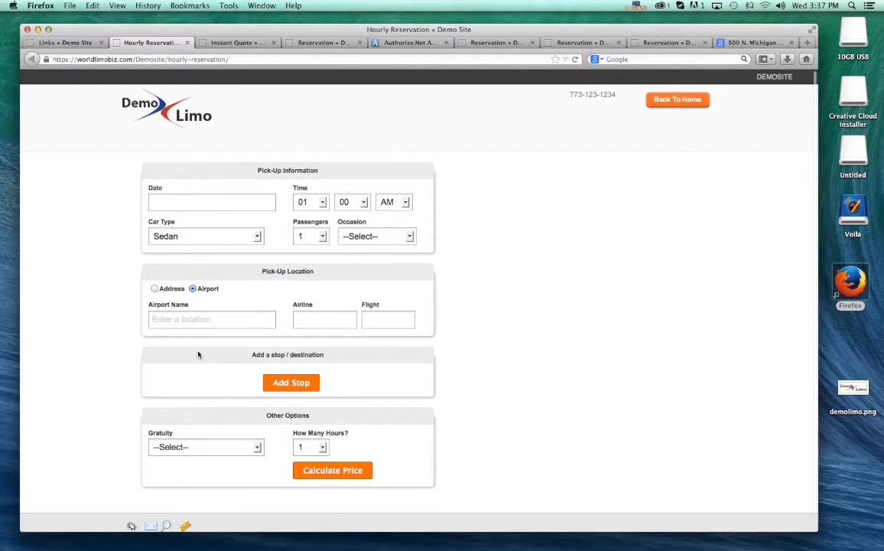
pyautogui.click(179, 321)
pyautogui.write('ORD')
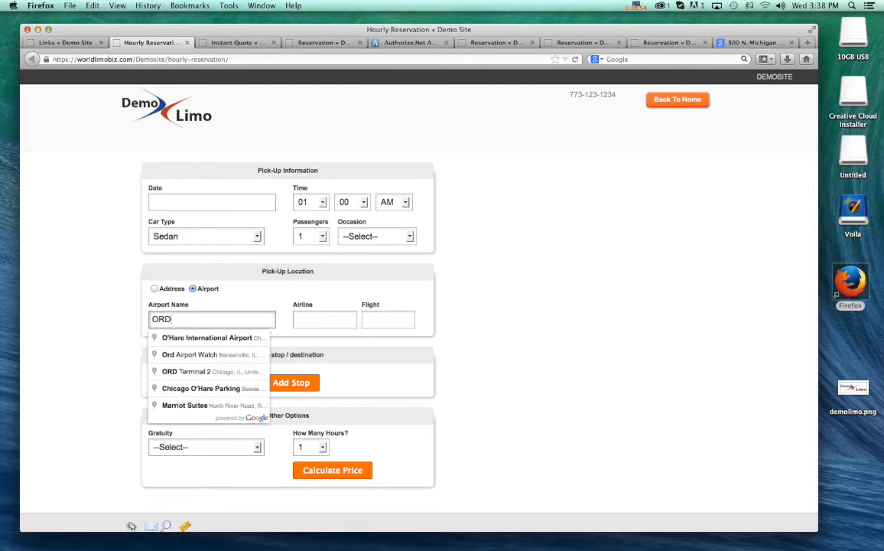
pyautogui.click(198, 337)
pyautogui.click(305, 322)
pyautogui.write('UA')
pyautogui.press('Tab')
pyautogui.write('12')
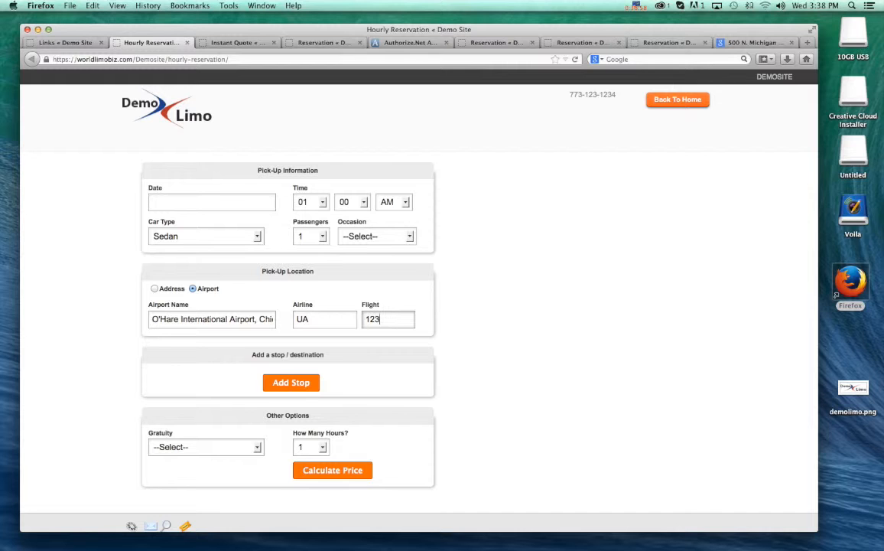
# - Add a first stop to the hourly trip, entering its street address with city Chicago and state IL
pyautogui.click(289, 382)
pyautogui.click(186, 400)
pyautogui.write('500')
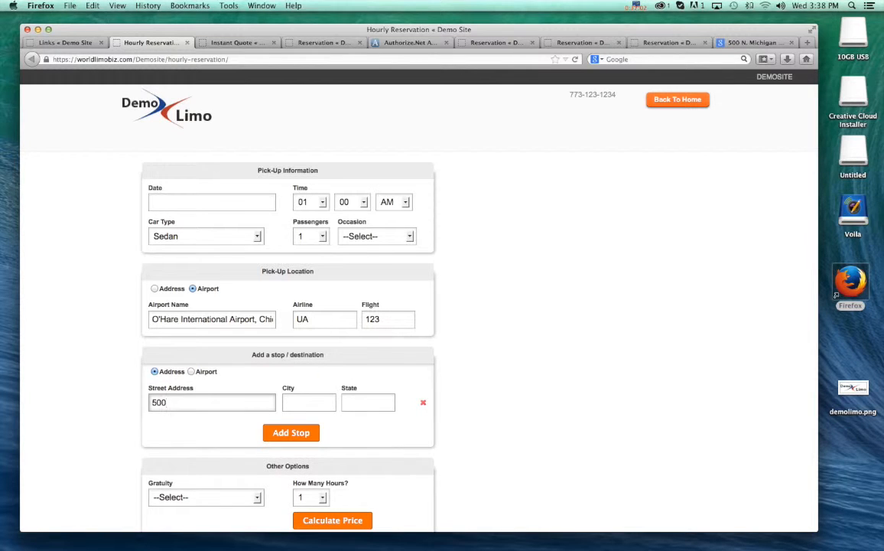
pyautogui.write(' N,')
pyautogui.press('BackSpace')
pyautogui.press('BackSpace')
pyautogui.press('BackSpace')
pyautogui.press('BackSpace')
pyautogui.press('BackSpace')
pyautogui.press('BackSpace')
pyautogui.press('BackSpace')
pyautogui.write('Michigan ave')
pyautogui.click(309, 402)
pyautogui.write('Chicag')
pyautogui.press('Tab')
pyautogui.write('IL')
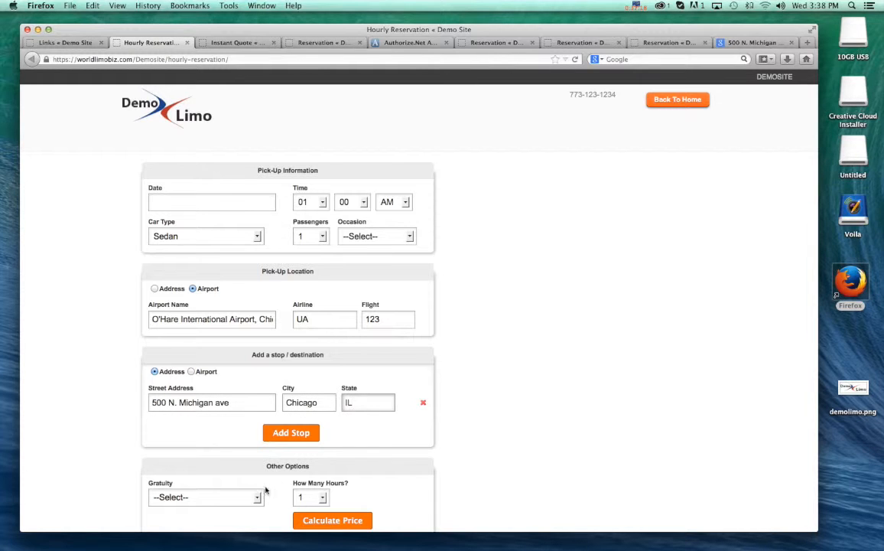
# - Add a second stop, entering another street address with city Chicago and state IL
pyautogui.click(291, 432)
pyautogui.click(223, 452)
pyautogui.write('123 State Street')
pyautogui.click(298, 452)
pyautogui.write('Chicago')
pyautogui.press('Tab')
pyautogui.scroll(-3, 170, 458)
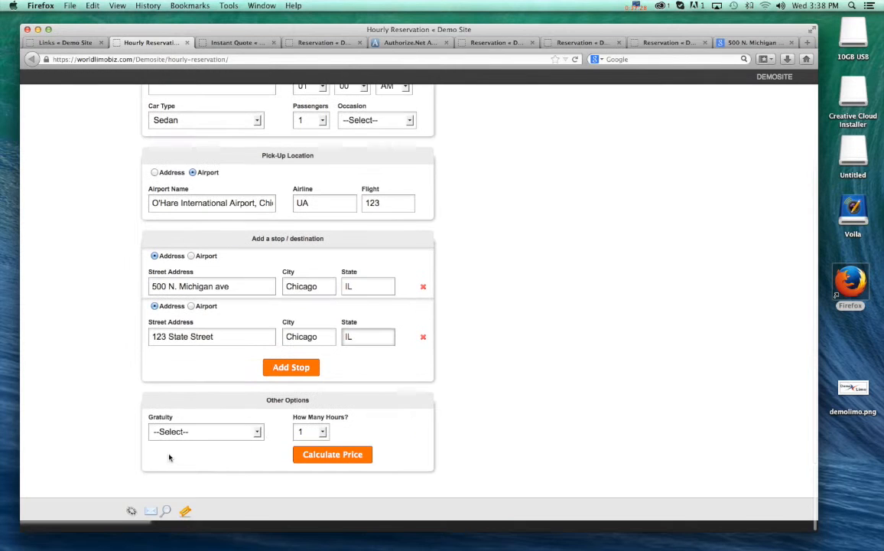
# - Set the gratuity to 20.00% and the pick-up date to 03/20/2014, and try to calculate the price
pyautogui.click(231, 430)
pyautogui.click(207, 456)
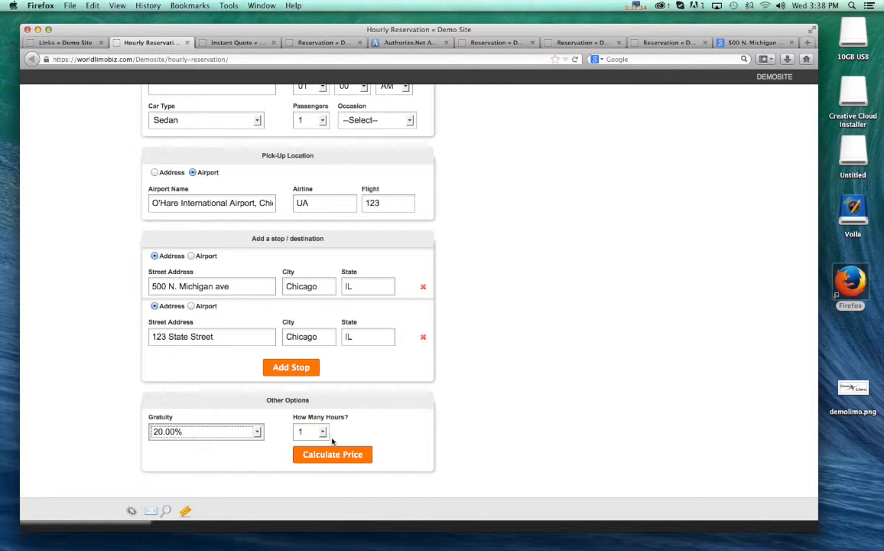
pyautogui.click(322, 458)
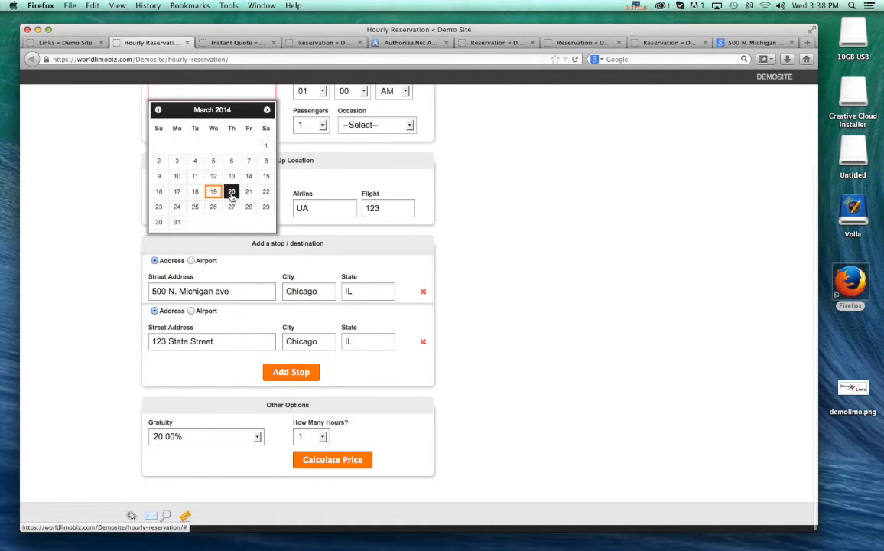
pyautogui.click(231, 192)
pyautogui.click(337, 465)
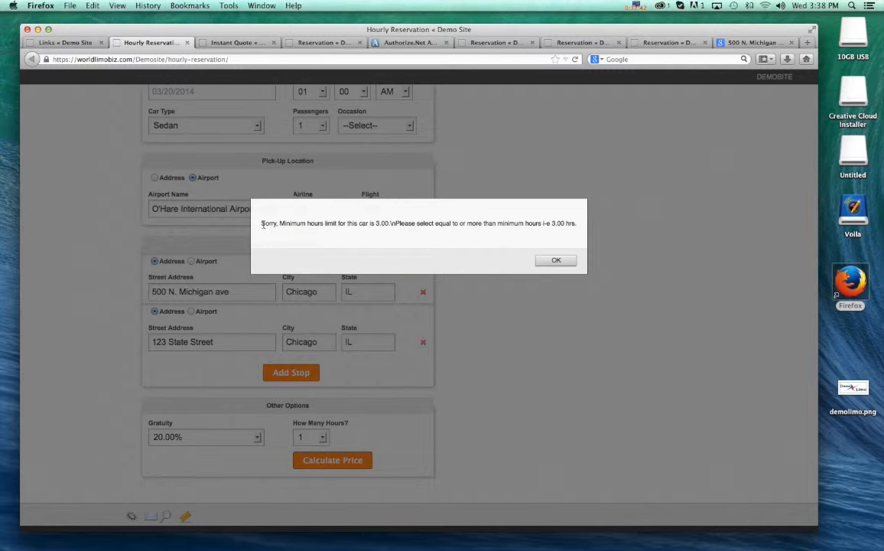
pyautogui.doubleClick(377, 223)
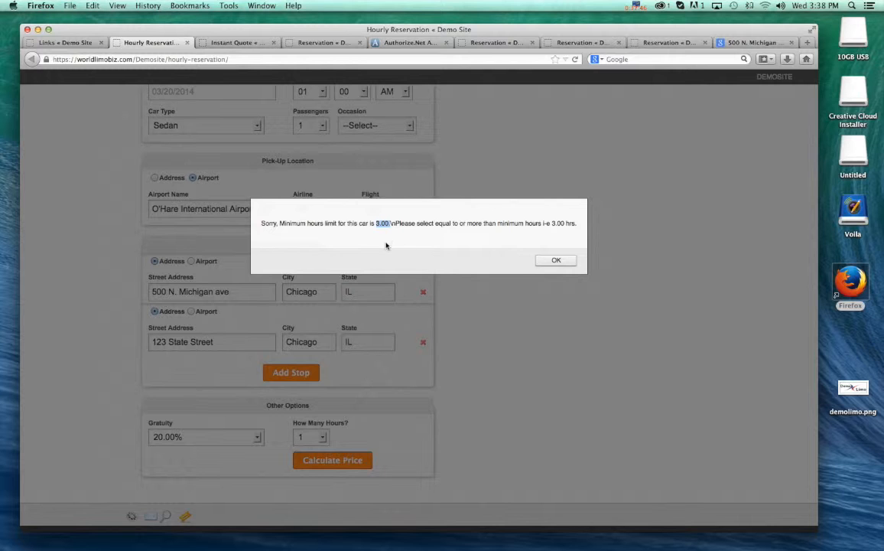
pyautogui.click(556, 259)
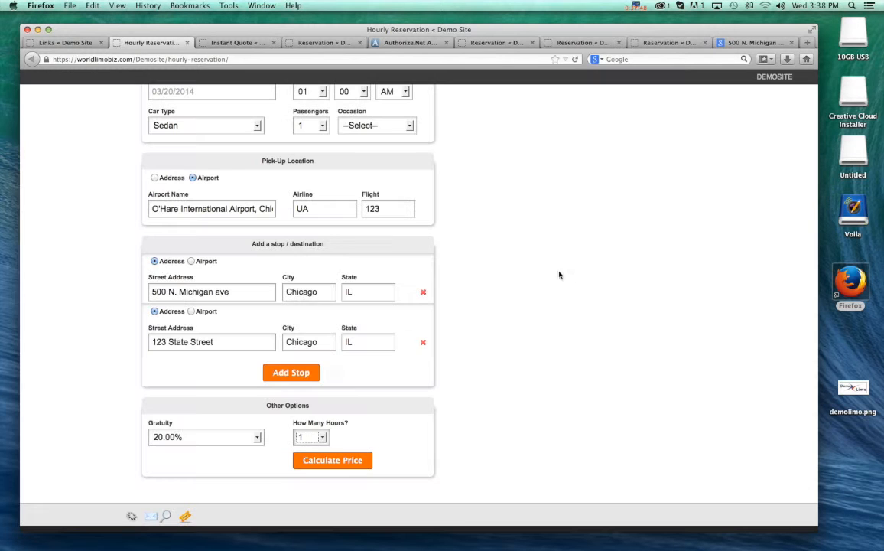
# - Set the number of hours to 3 and calculate the hourly reservation's price
pyautogui.click(323, 436)
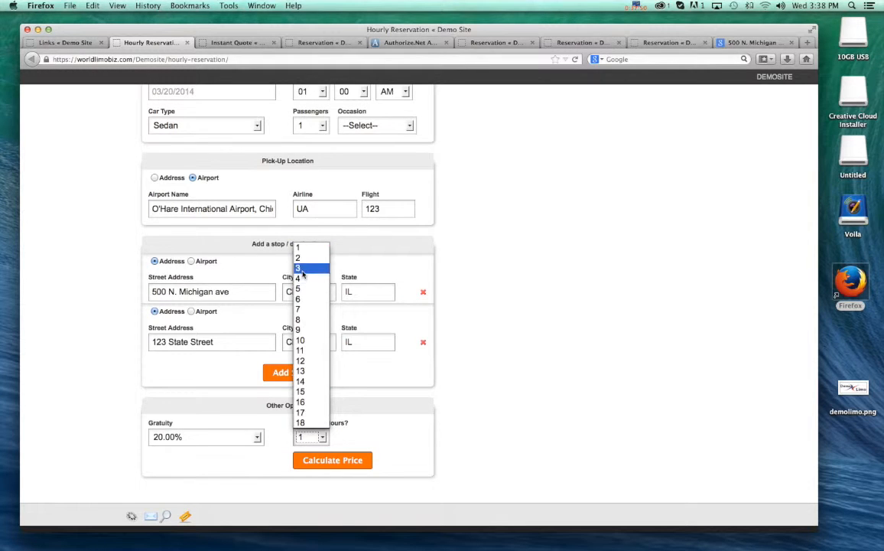
pyautogui.click(303, 266)
pyautogui.click(336, 460)
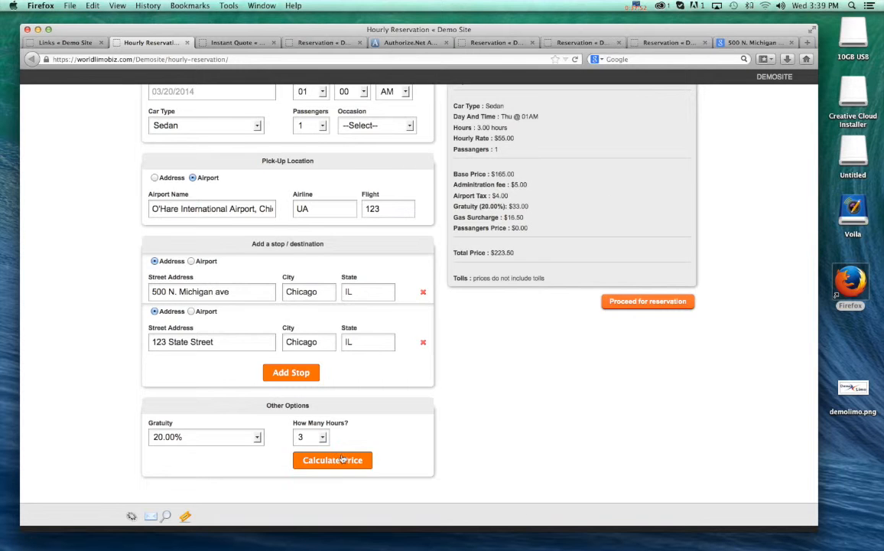
# - Examine the hourly quote's trip details, hourly rate, base price, administration fee, taxes, surcharges and total price
pyautogui.scroll(2, 600, 210)
pyautogui.scroll(-1, 599, 211)
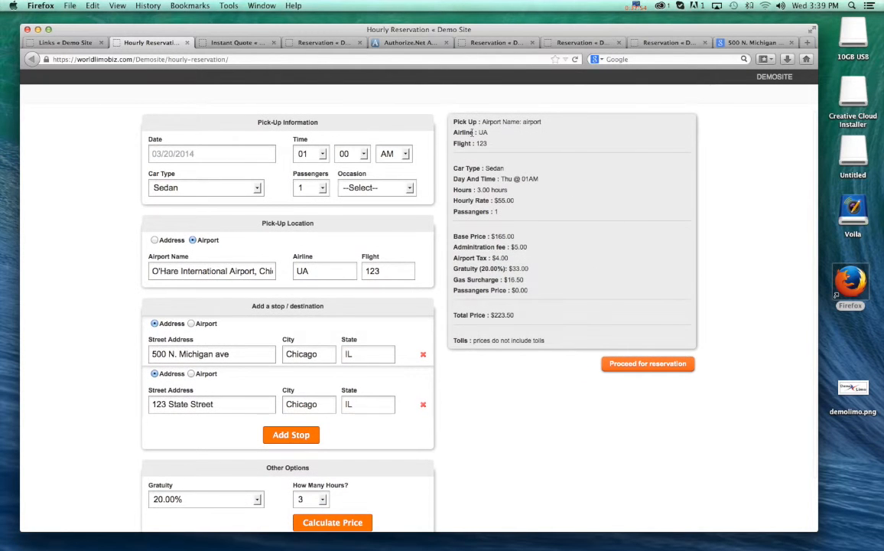
pyautogui.scroll(-1, 465, 128)
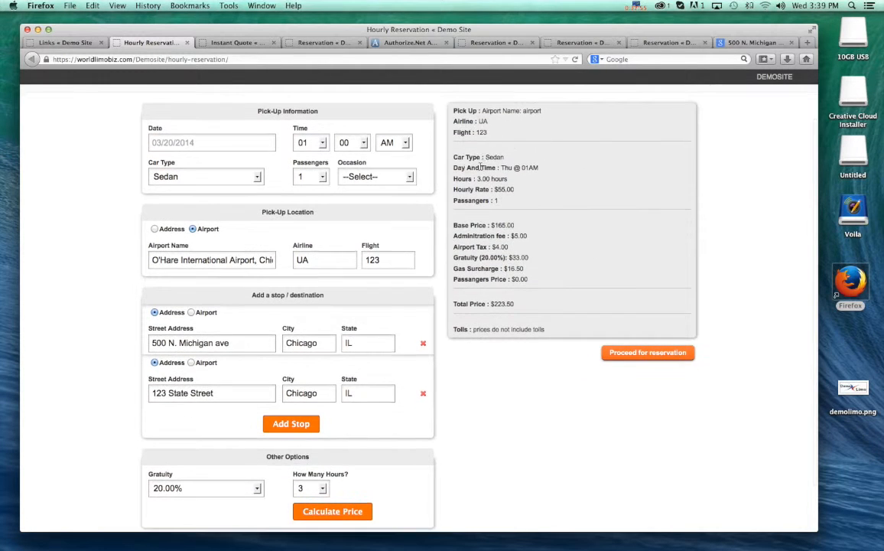
pyautogui.scroll(-1, 480, 201)
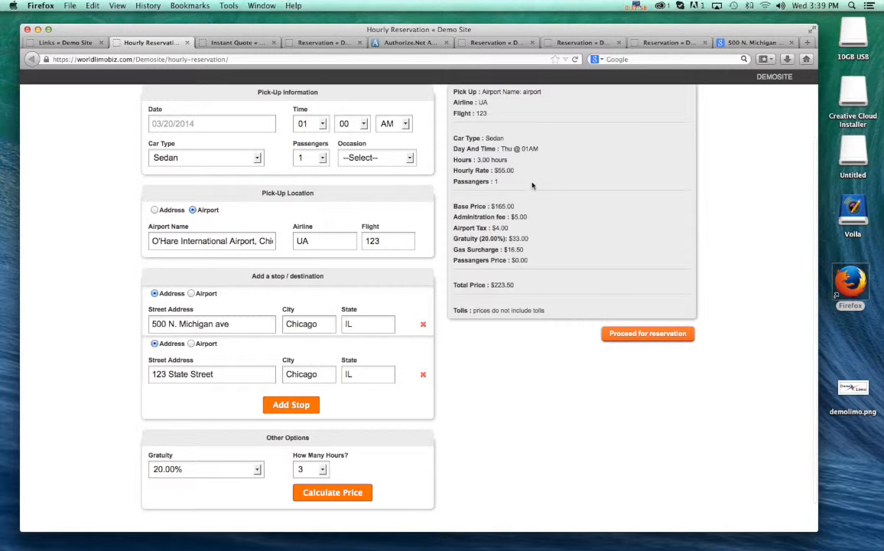
pyautogui.scroll(-1, 474, 187)
pyautogui.doubleClick(514, 195)
pyautogui.scroll(-1, 494, 211)
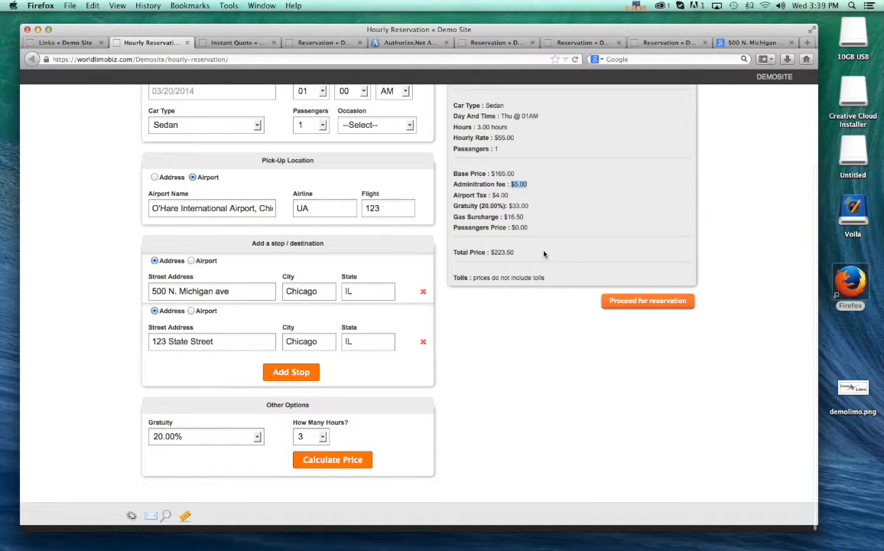
pyautogui.scroll(3, 548, 248)
pyautogui.scroll(-3, 548, 252)
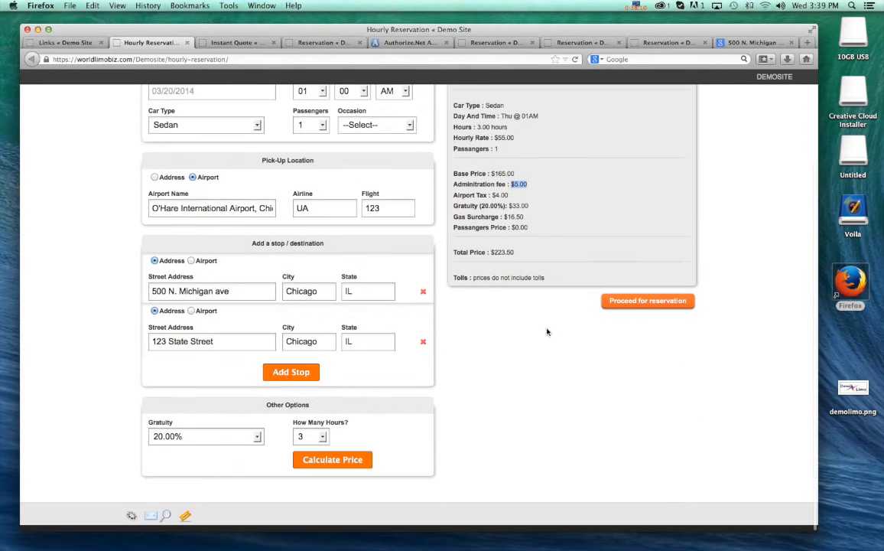
# - View the personal and credit card form for the hourly reservation, close it without submitting, and return to the Links page
pyautogui.click(632, 304)
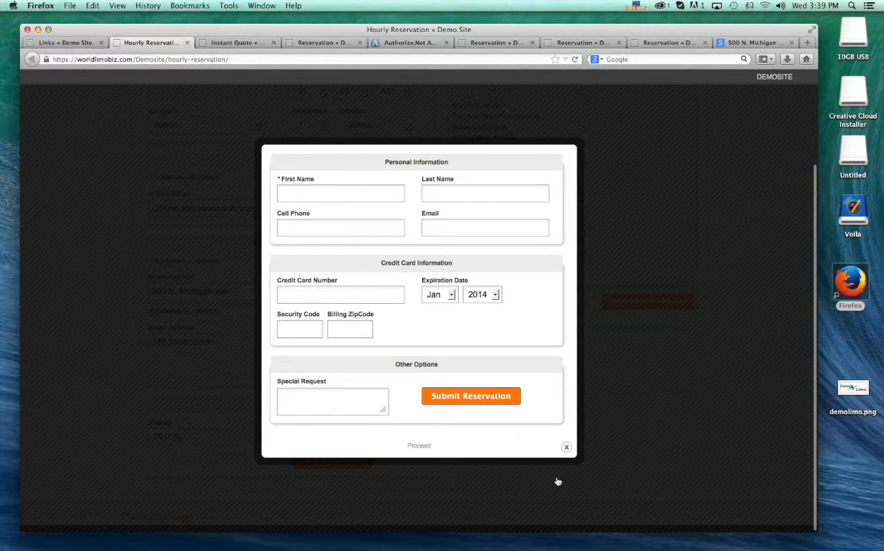
pyautogui.click(566, 447)
pyautogui.scroll(3, 597, 451)
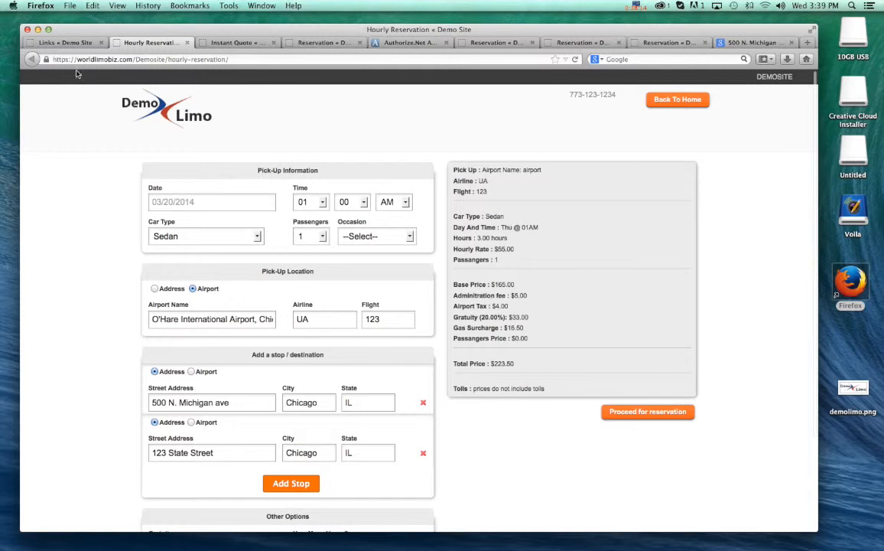
pyautogui.click(77, 43)
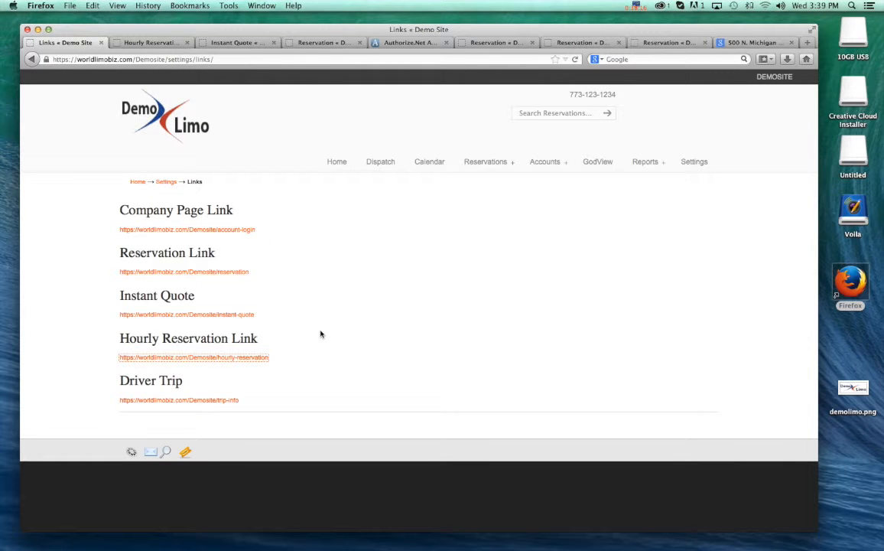
pyautogui.click(284, 394)
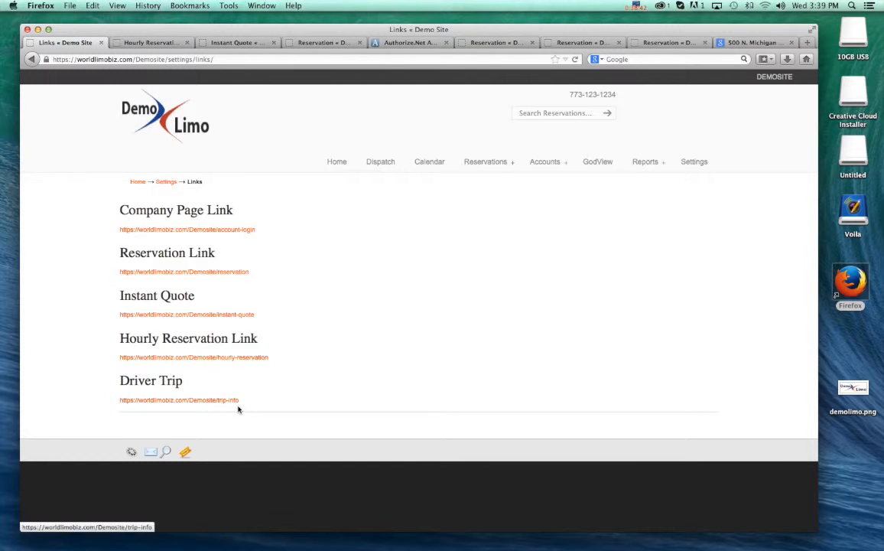
# - Open the Driver Trip page and enter the driver's name and e-mail address
pyautogui.click(172, 401)
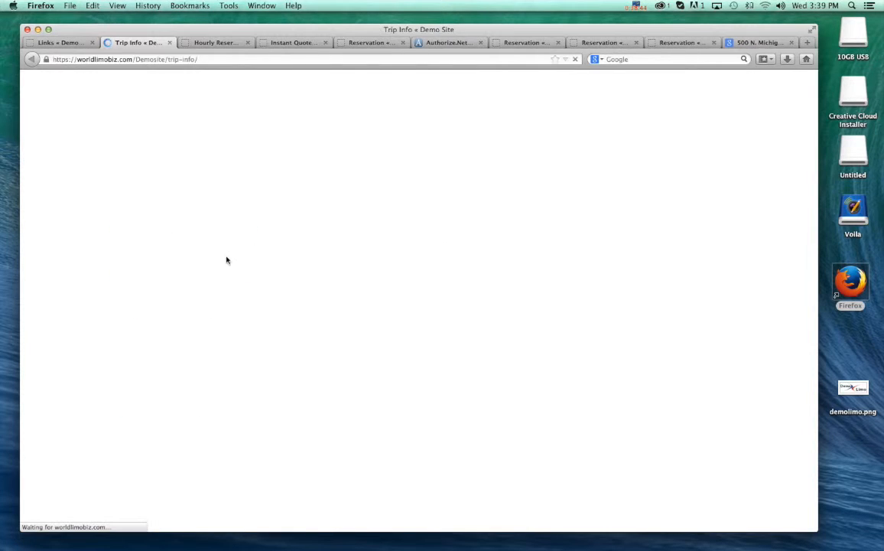
pyautogui.click(284, 242)
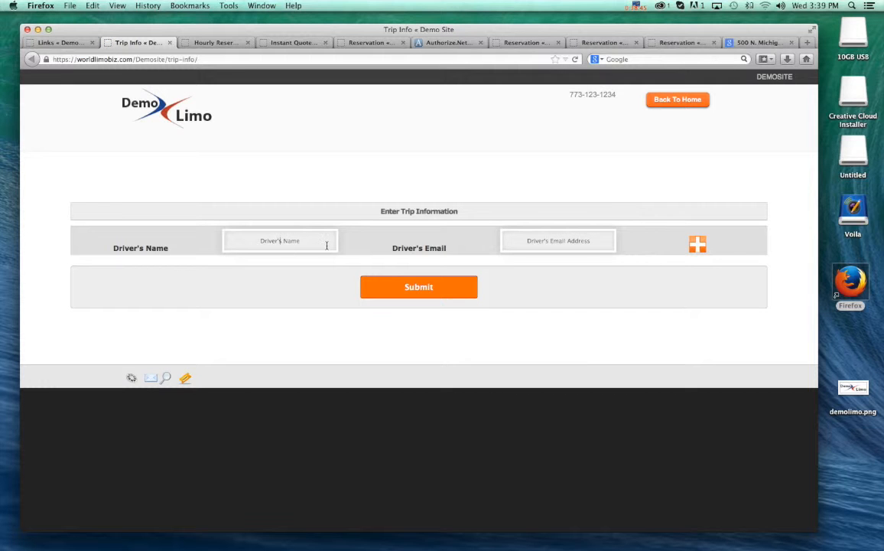
pyautogui.write('Tom')
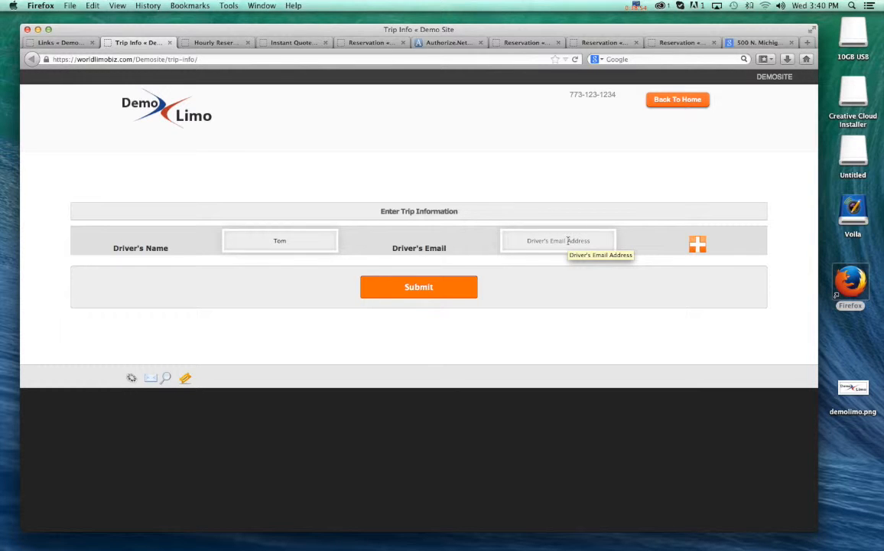
pyautogui.click(568, 241)
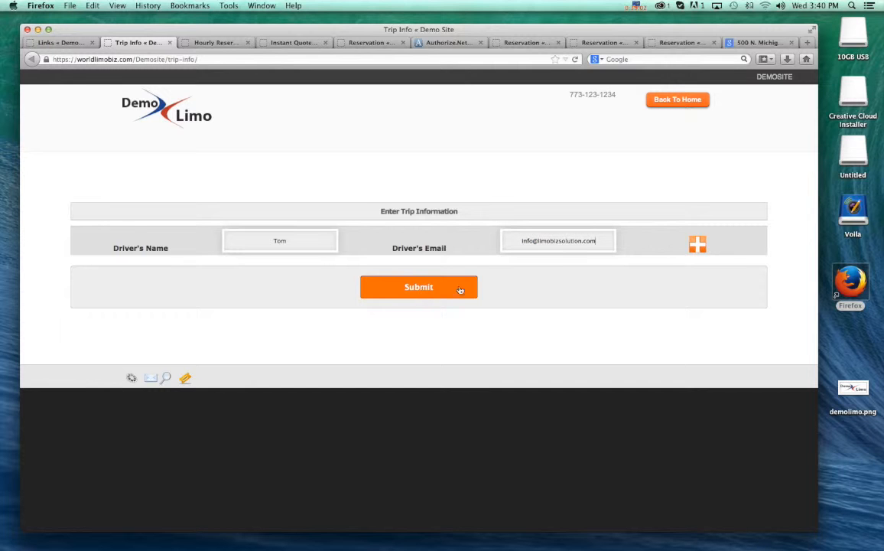
# - Add a trip row with its confirmation number and passenger's name, a commission of 33 and a total fare of 66
pyautogui.click(699, 244)
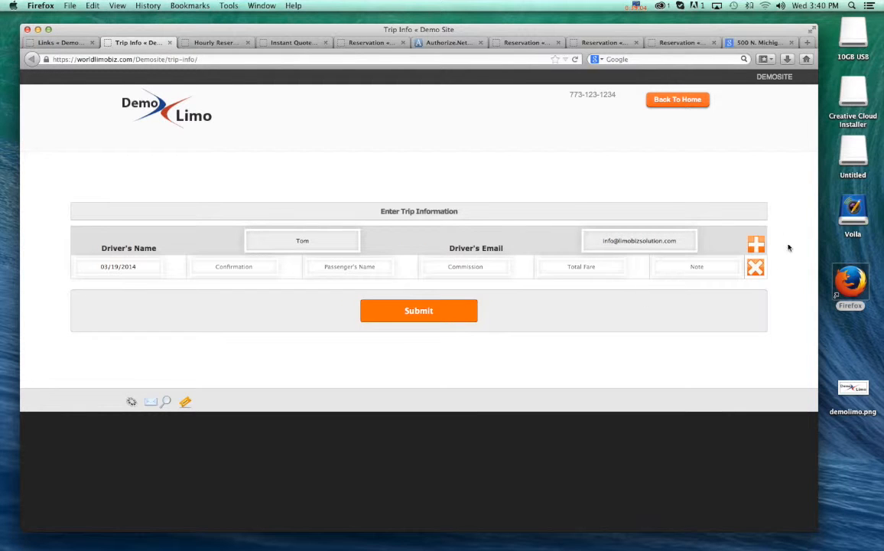
pyautogui.click(246, 268)
pyautogui.write('15404')
pyautogui.click(356, 269)
pyautogui.write('John')
pyautogui.click(465, 266)
pyautogui.write('33')
pyautogui.write('66')
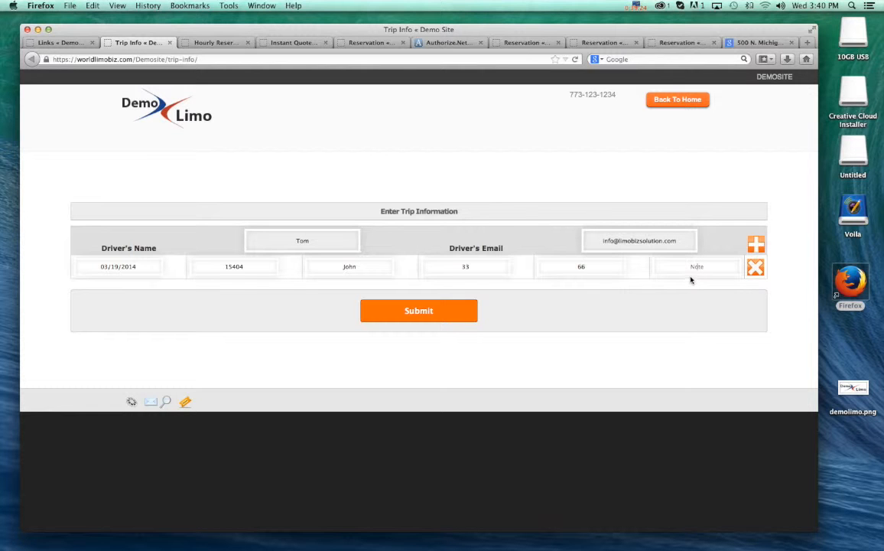
# - Add a second trip with its confirmation number, passenger's name, commission 44 and total fare 87, and submit the trip information
pyautogui.click(757, 245)
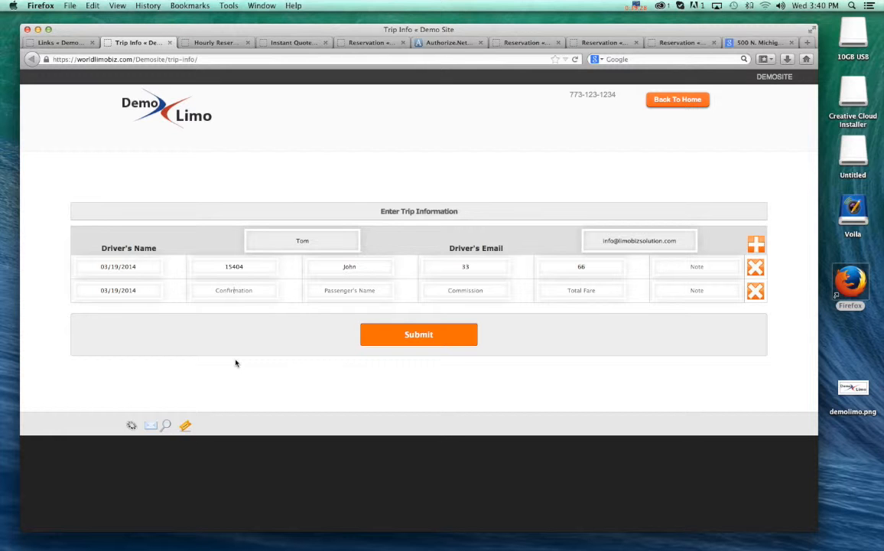
pyautogui.write('46365')
pyautogui.click(340, 290)
pyautogui.write('B44')
pyautogui.press('Tab')
pyautogui.write('8')
pyautogui.click(420, 336)
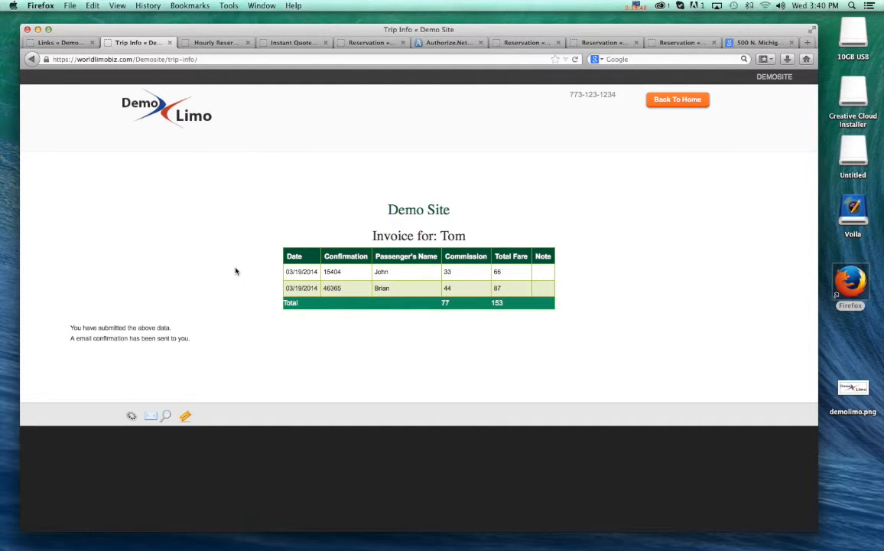
# - Review the driver's submitted invoice, checking the driver's name and the commission and total fare sums
pyautogui.doubleClick(462, 236)
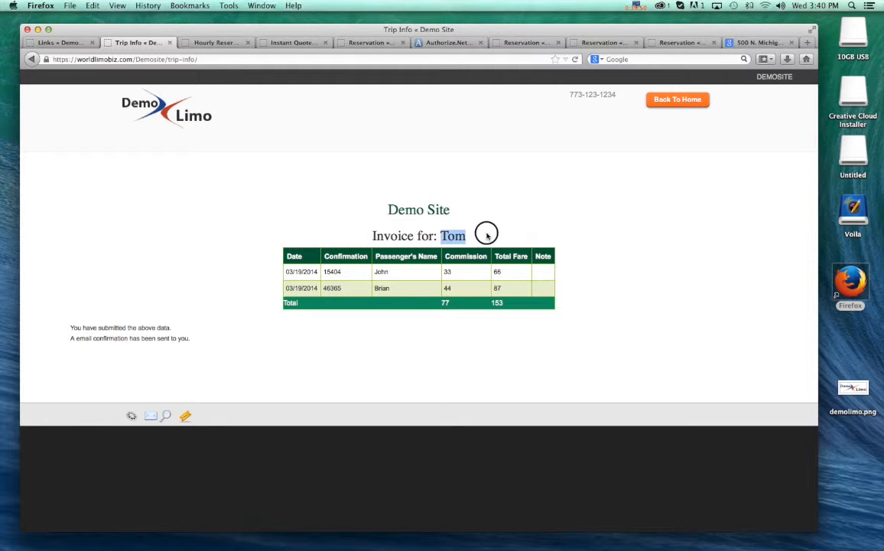
pyautogui.click(482, 233)
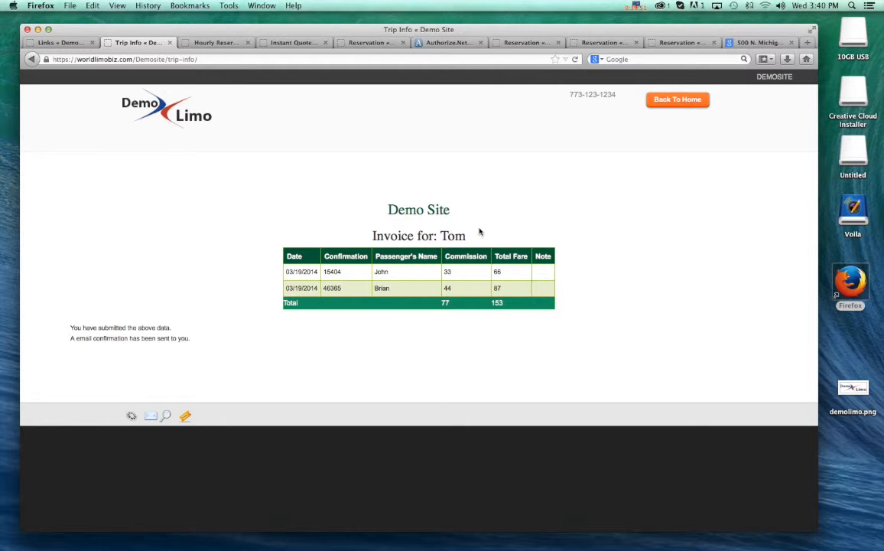
pyautogui.click(436, 302)
pyautogui.doubleClick(448, 302)
pyautogui.click(452, 327)
pyautogui.moveTo(492, 303); pyautogui.dragTo(437, 302)
pyautogui.click(504, 333)
pyautogui.click(438, 341)
pyautogui.click(175, 259)
# - Return to the Links page, go to the site's home page and open the reservations calendar
pyautogui.click(42, 41)
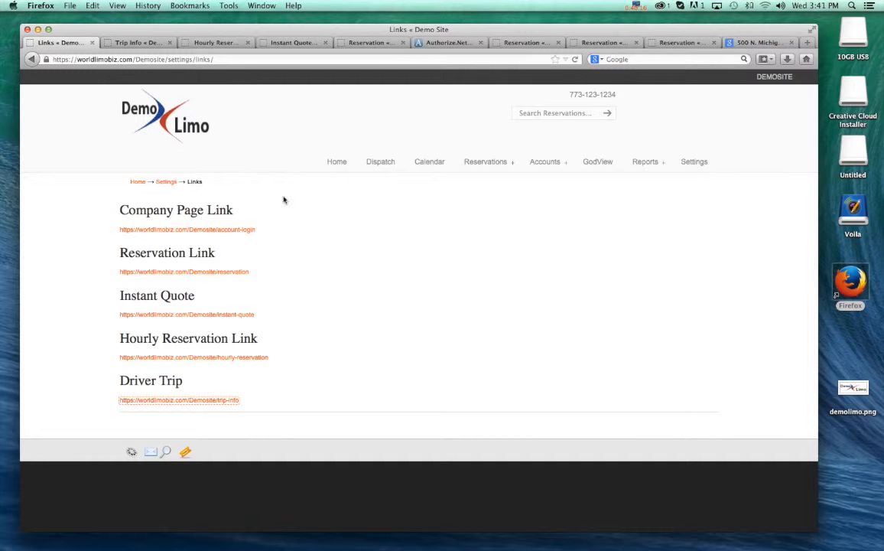
pyautogui.click(336, 162)
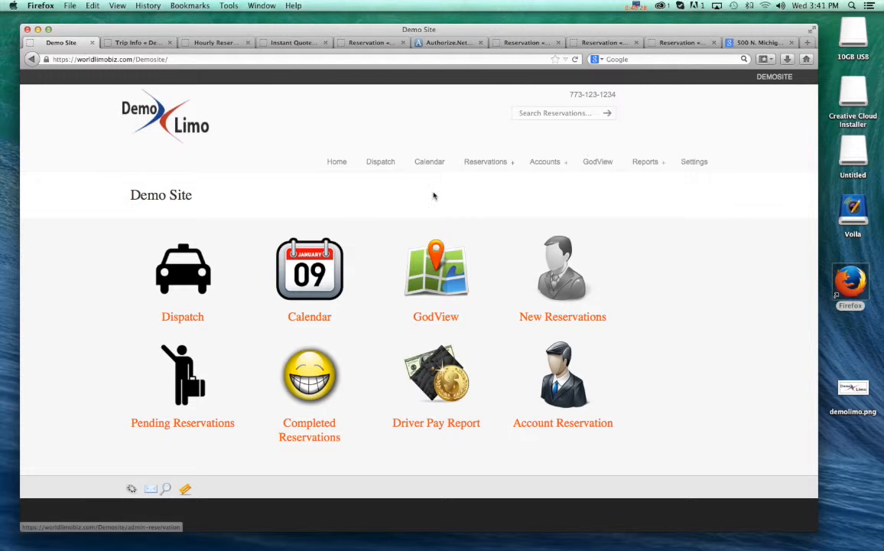
pyautogui.click(321, 260)
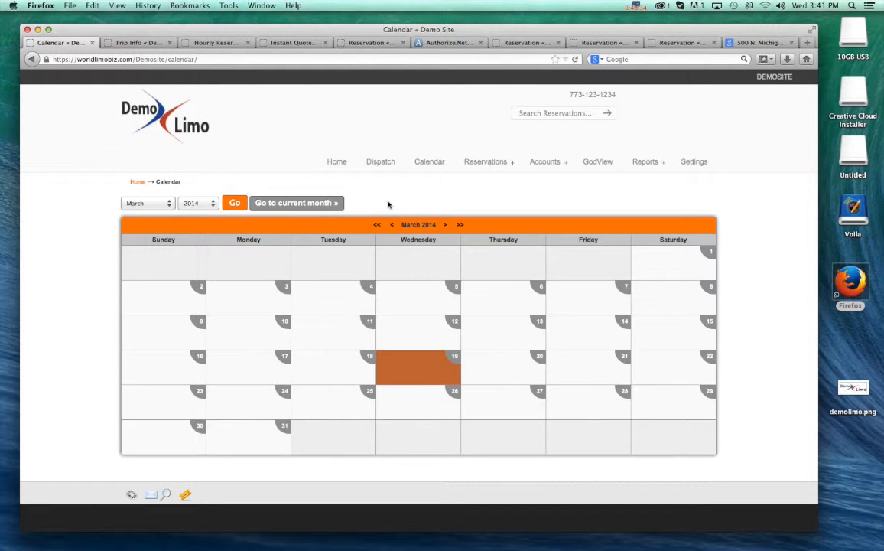
# - Go back to the site's home page and open a new reservation form
pyautogui.click(35, 59)
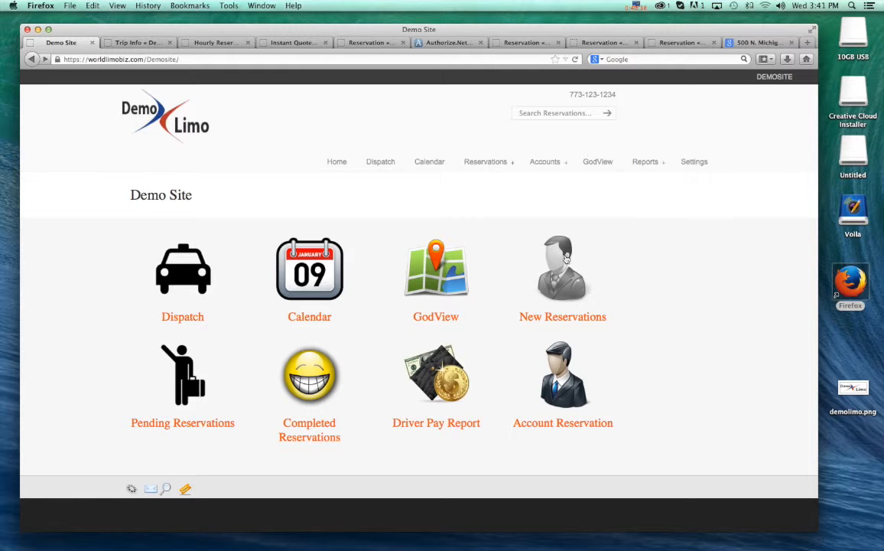
pyautogui.click(568, 294)
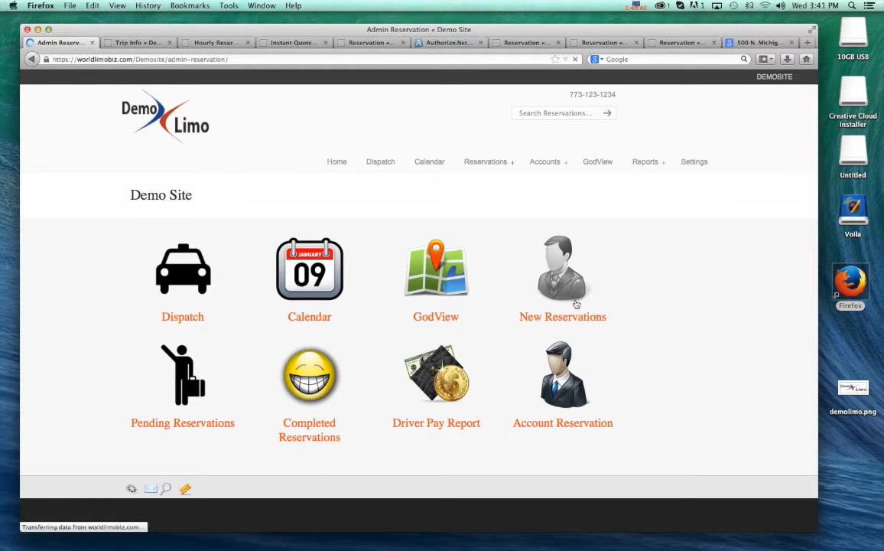
pyautogui.click(30, 59)
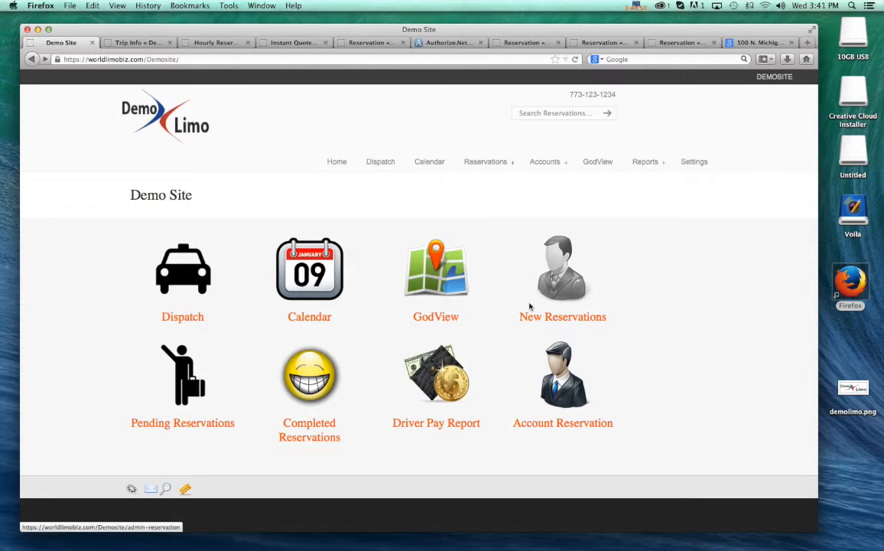
pyautogui.click(566, 319)
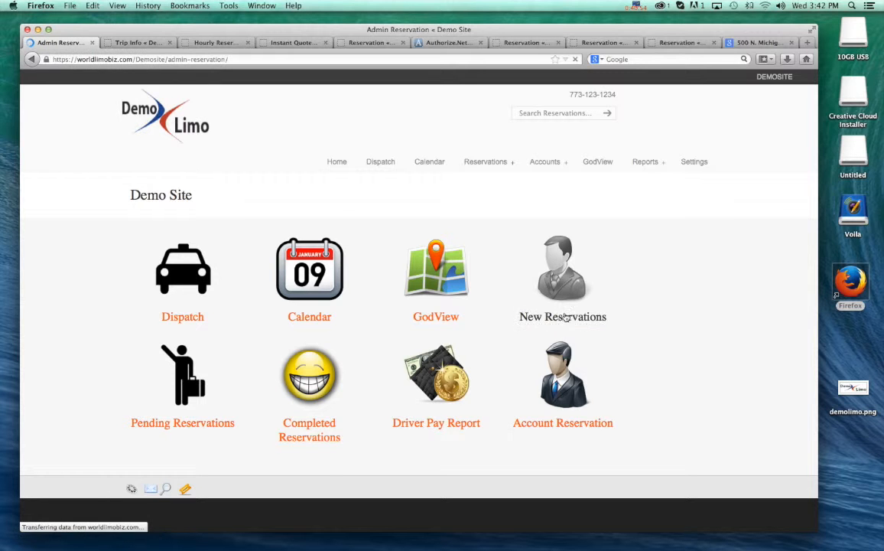
# - Fill in the passenger's first name, last name, cell phone and email in the personal information
pyautogui.click(207, 240)
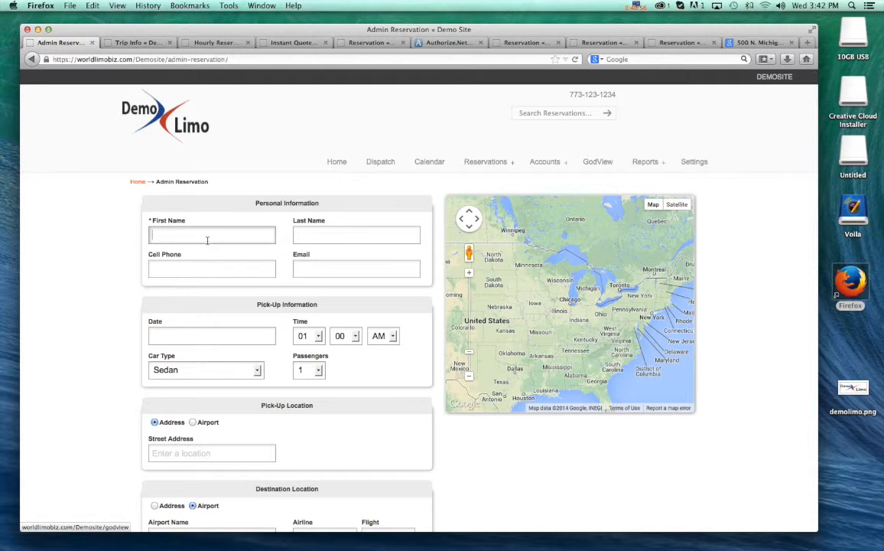
pyautogui.press('Tab')
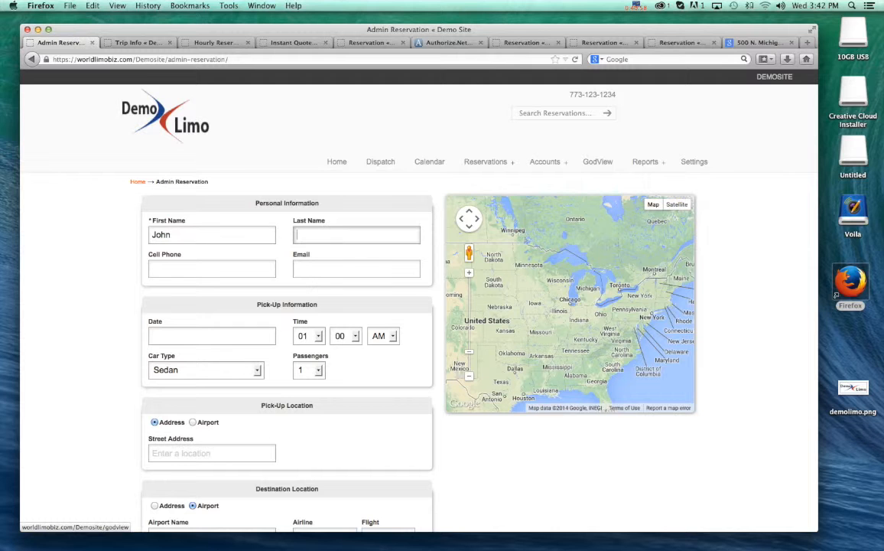
pyautogui.write('Smith')
pyautogui.press('Tab')
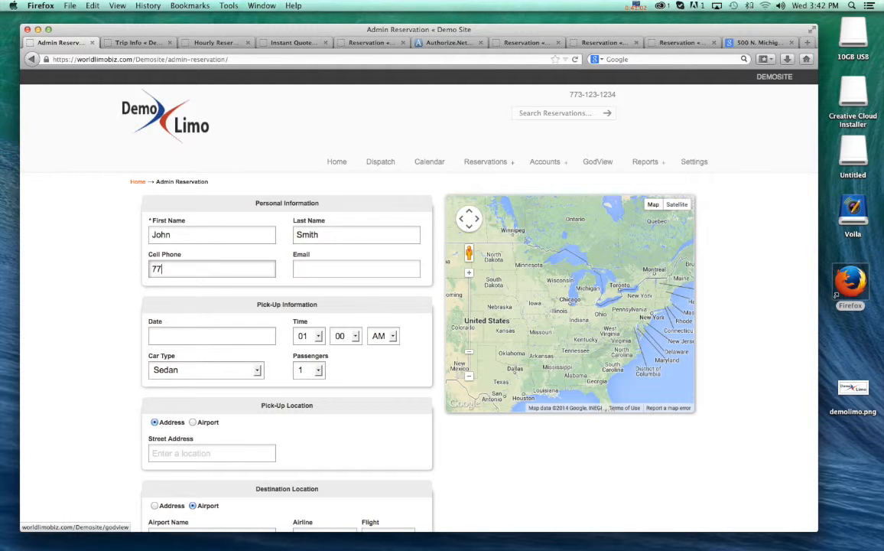
pyautogui.click(326, 266)
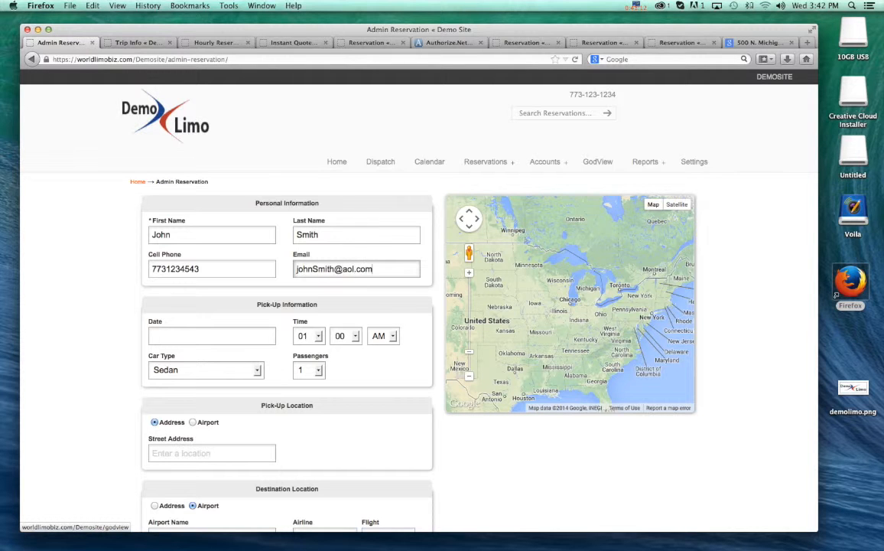
# - Set the pick-up date to 03/19/2014 at 01:00 PM and the passenger count to 2
pyautogui.scroll(-2, 244, 306)
pyautogui.click(187, 286)
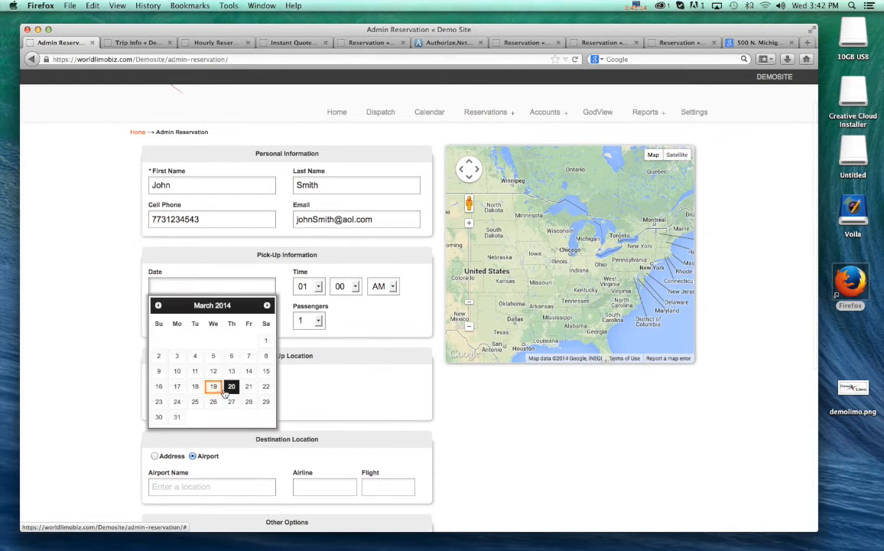
pyautogui.click(213, 386)
pyautogui.click(386, 286)
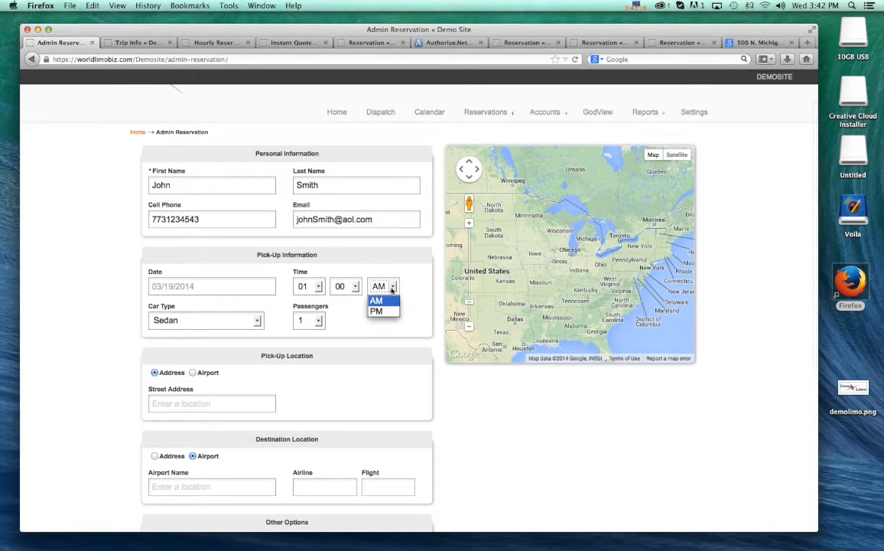
pyautogui.click(385, 314)
pyautogui.scroll(-3, 268, 321)
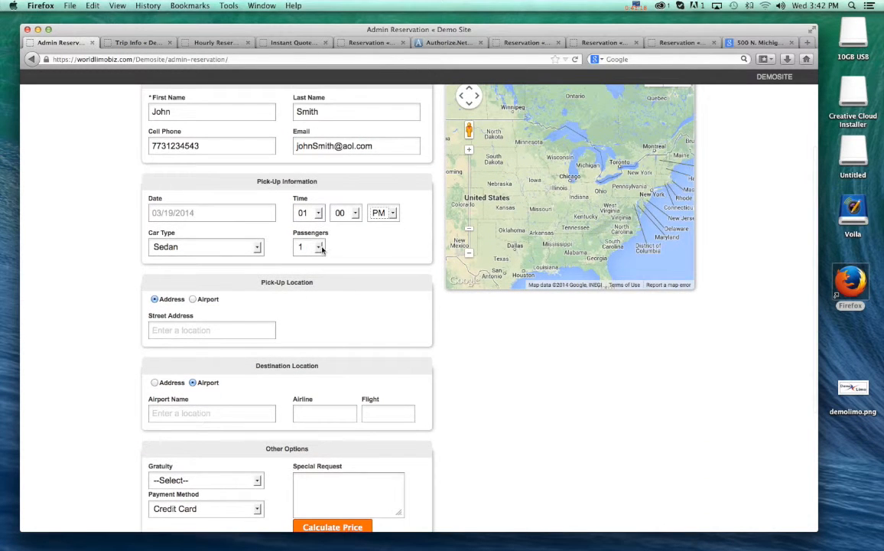
pyautogui.click(315, 247)
pyautogui.click(306, 276)
# - Enter MDW on South Cicero Avenue as the pick-up street address
pyautogui.scroll(-3, 367, 299)
pyautogui.click(175, 257)
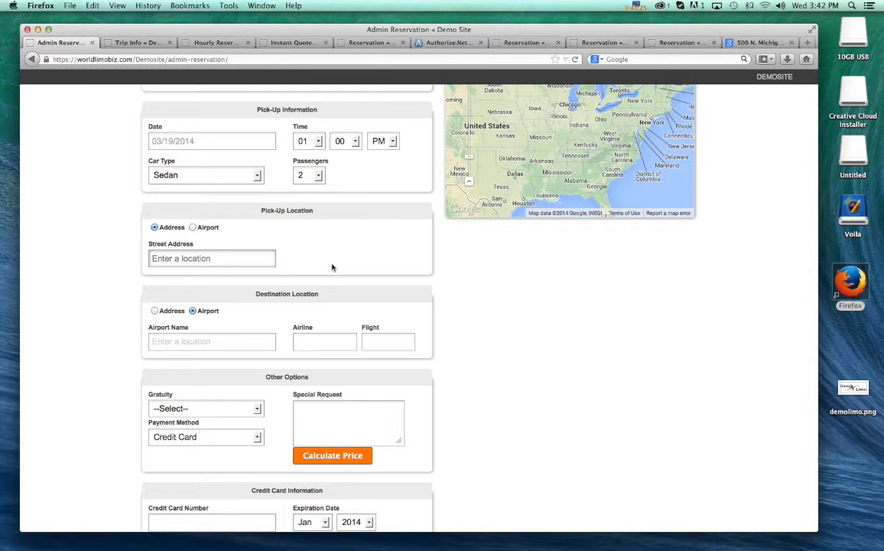
pyautogui.write('MDw')
pyautogui.click(195, 278)
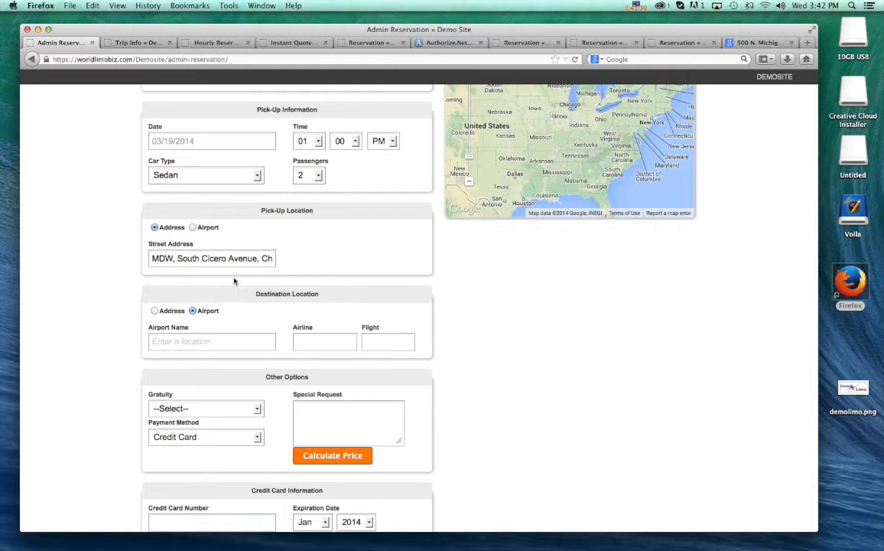
# - Set the destination airport to O'Hare International Airport with airline UA and flight 123
pyautogui.scroll(-2, 365, 278)
pyautogui.click(176, 288)
pyautogui.write('ORD')
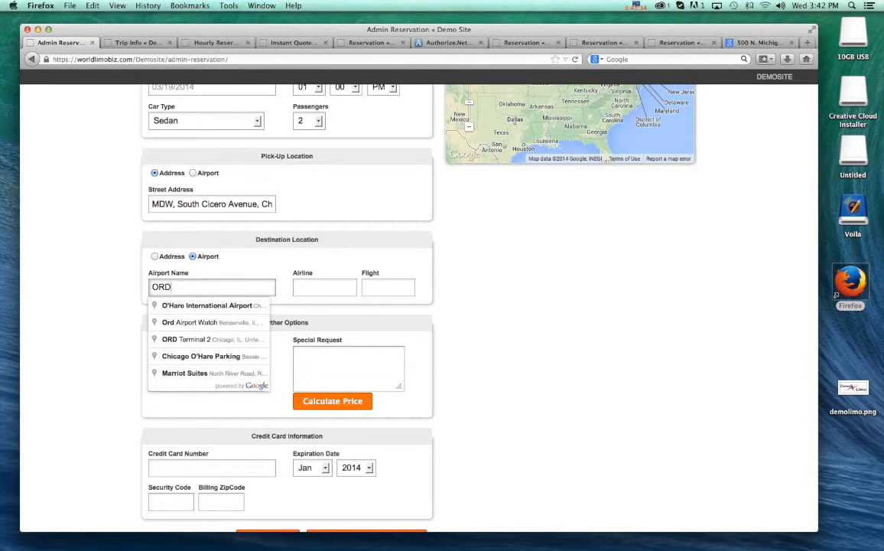
pyautogui.click(220, 306)
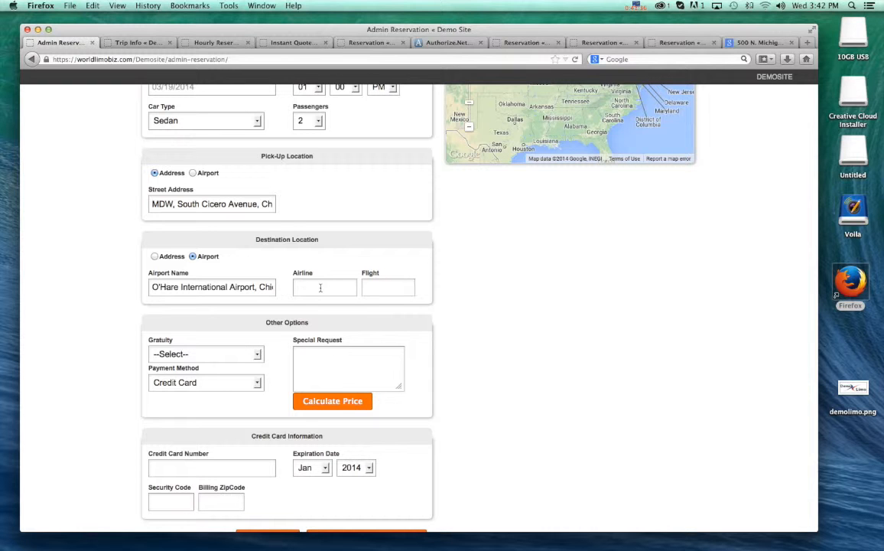
pyautogui.click(322, 288)
pyautogui.press('Tab')
pyautogui.write('123')
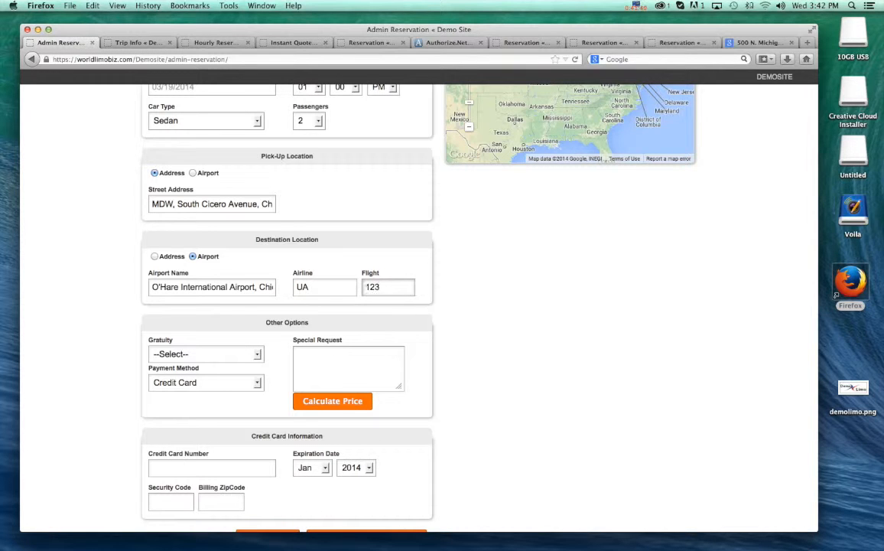
# - Change the pick-up location to an airport, choosing MDW on South Cicero Avenue with airline UA and flight 123
pyautogui.scroll(-3, 227, 313)
pyautogui.scroll(4, 226, 313)
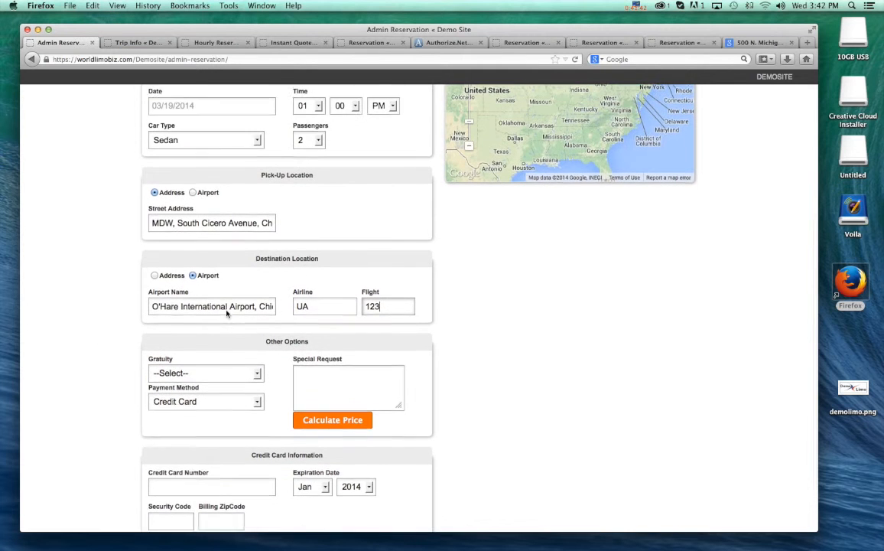
pyautogui.click(194, 211)
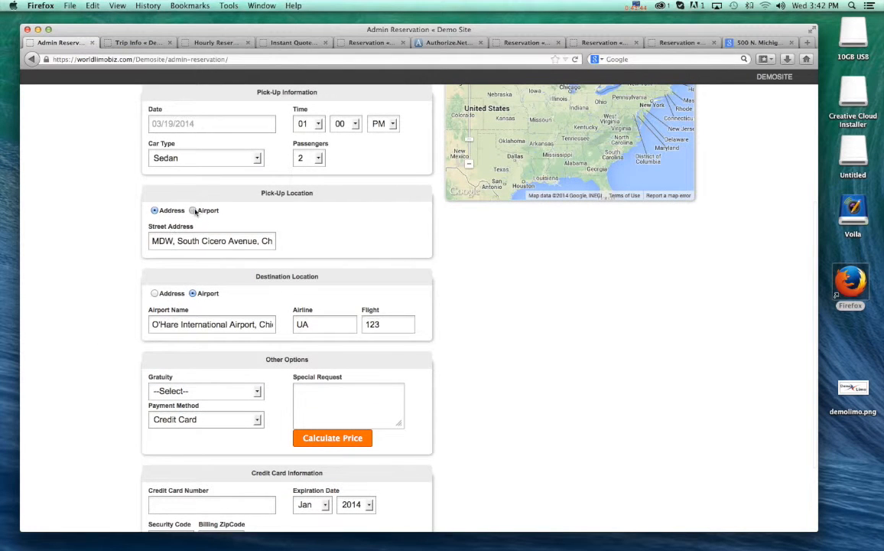
pyautogui.write('MDW')
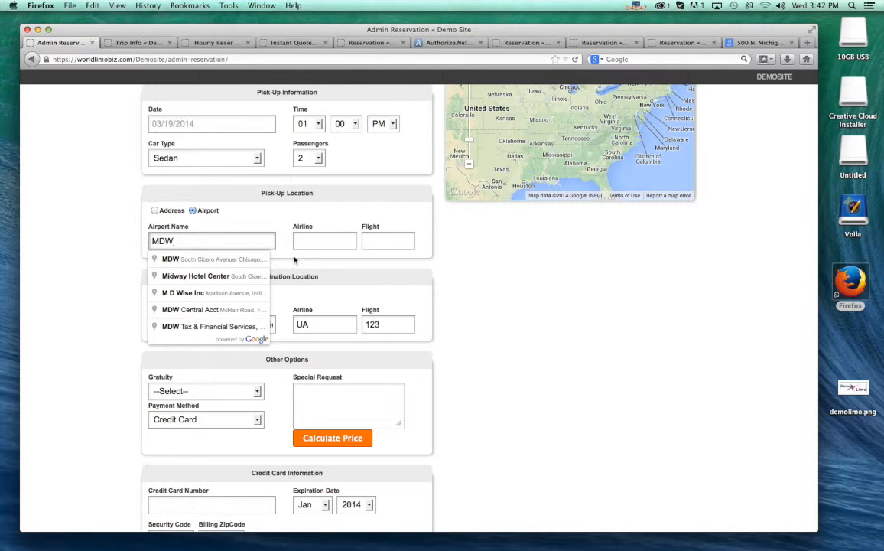
pyautogui.click(240, 257)
pyautogui.click(310, 239)
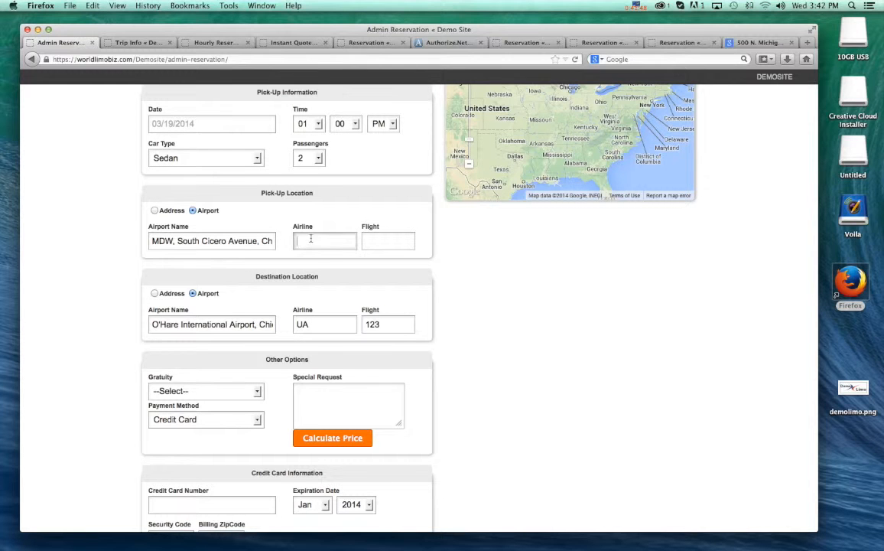
pyautogui.write('UA')
pyautogui.press('Tab')
pyautogui.write('123')
# - Set the reservation's gratuity to 20.00%
pyautogui.scroll(-3, 339, 278)
pyautogui.click(254, 289)
pyautogui.click(194, 316)
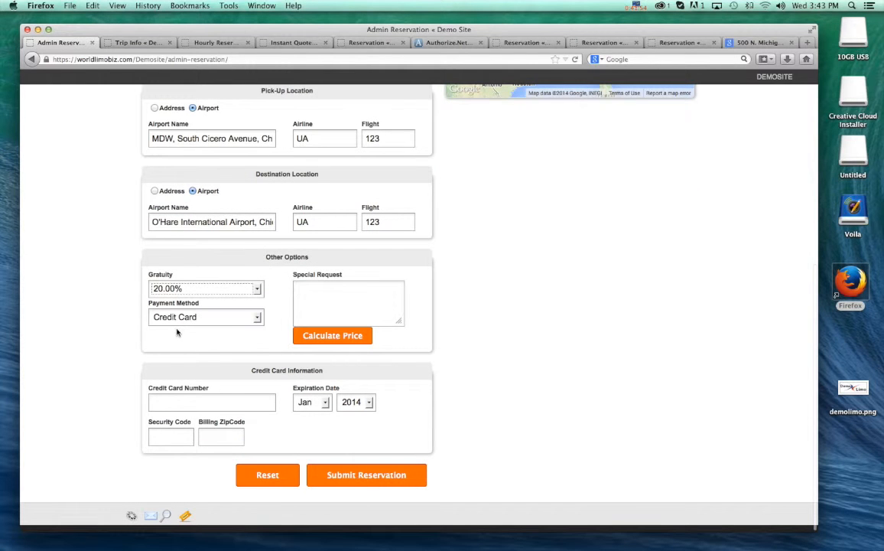
# - Look through the payment method options and review the filled-in reservation form
pyautogui.click(256, 316)
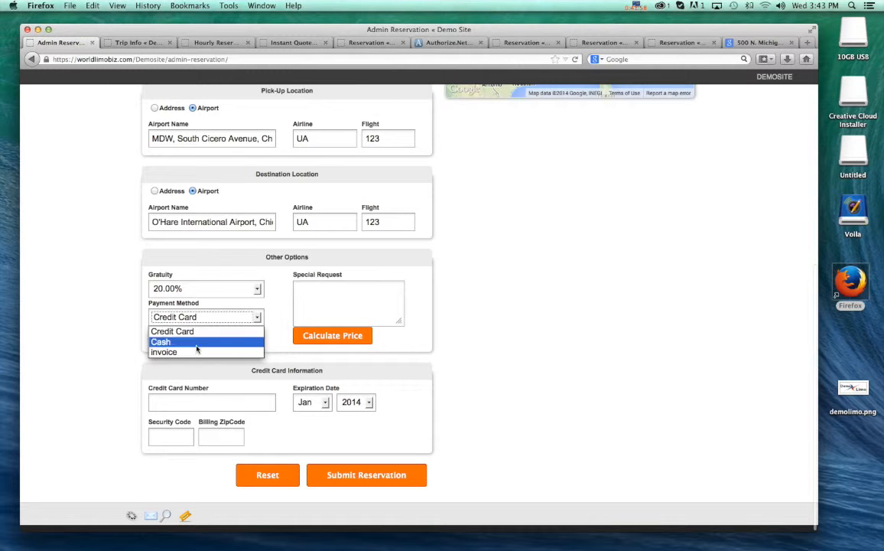
pyautogui.click(95, 349)
pyautogui.scroll(5, 85, 327)
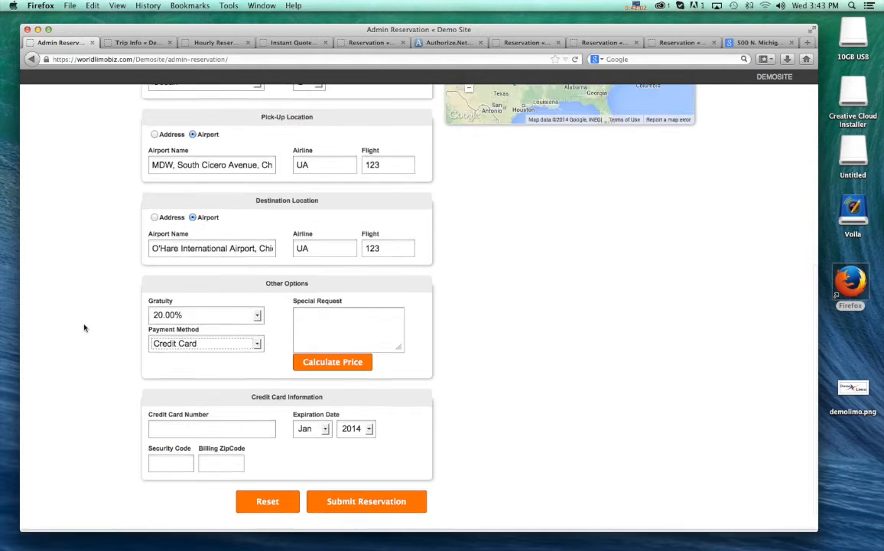
pyautogui.scroll(3, 86, 330)
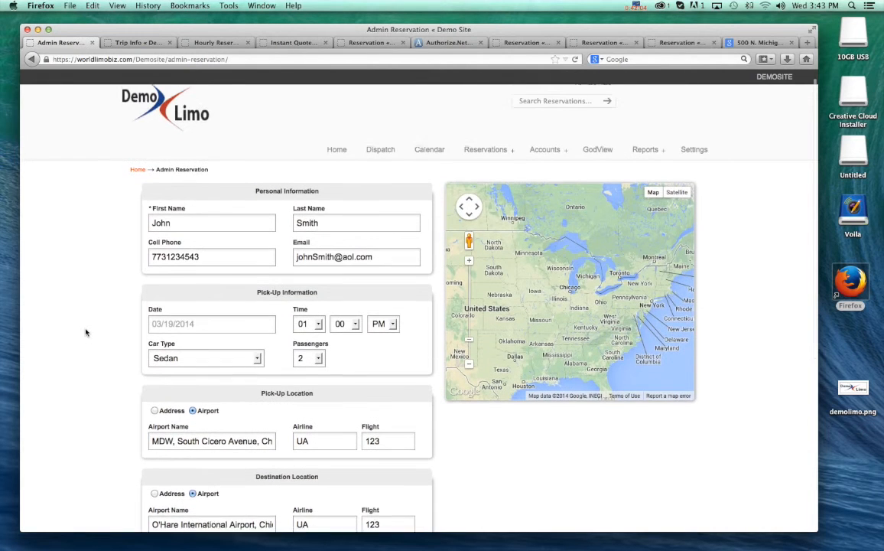
pyautogui.scroll(-5, 115, 302)
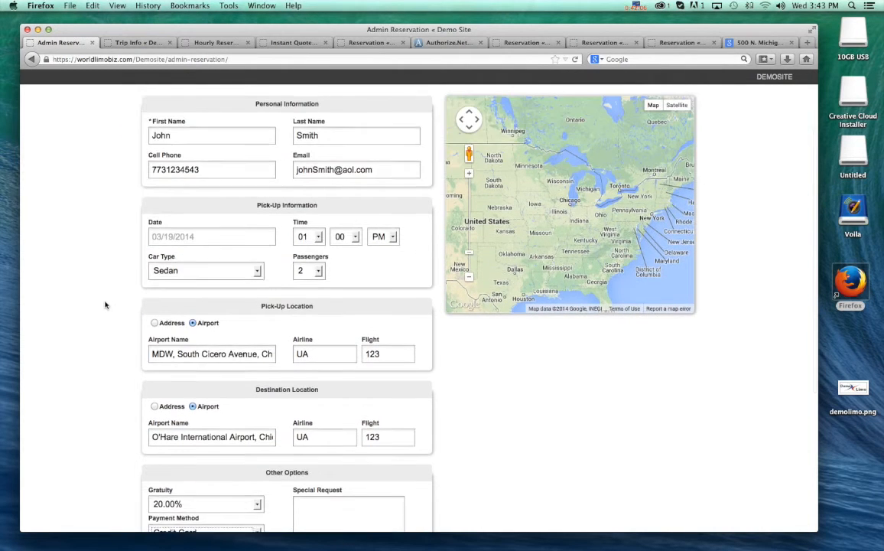
pyautogui.scroll(-3, 122, 311)
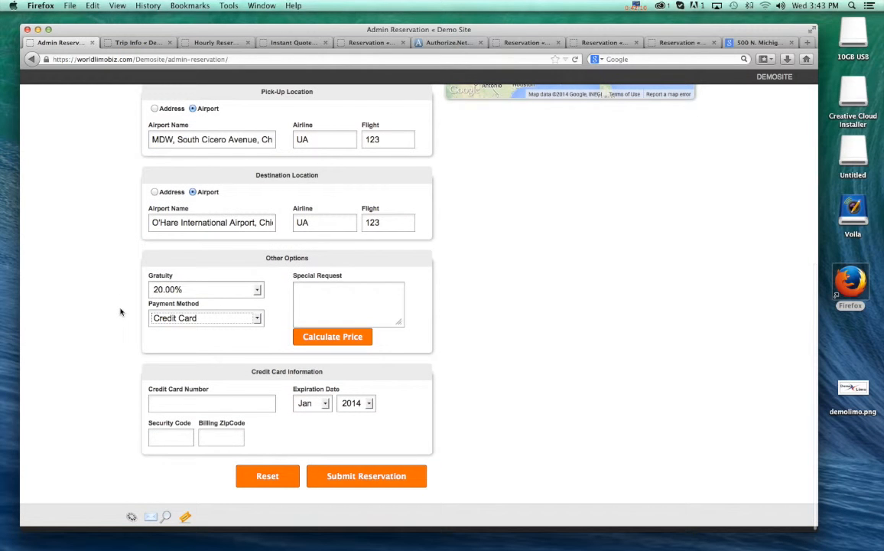
pyautogui.click(221, 338)
pyautogui.scroll(3, 85, 334)
pyautogui.scroll(-2, 85, 334)
pyautogui.scroll(-2, 85, 334)
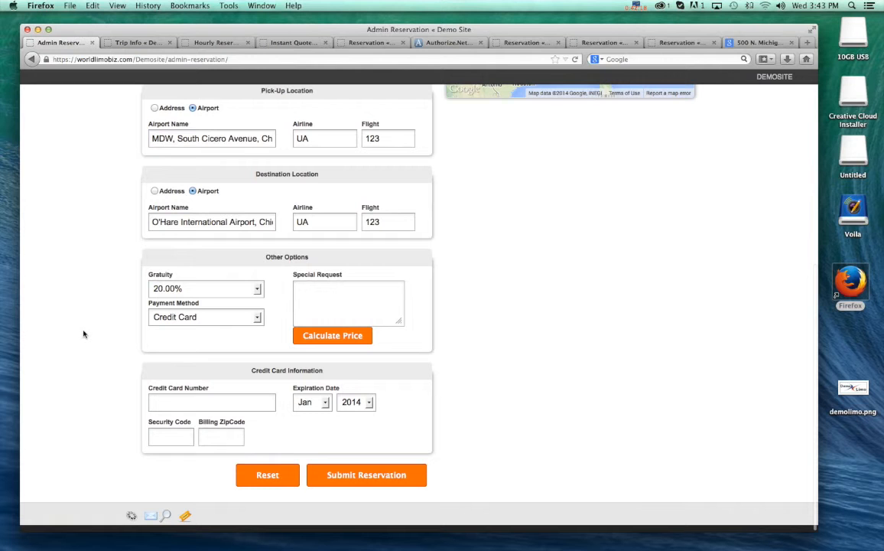
# - Calculate the trip price and review the base price and total price in the quote
pyautogui.click(331, 338)
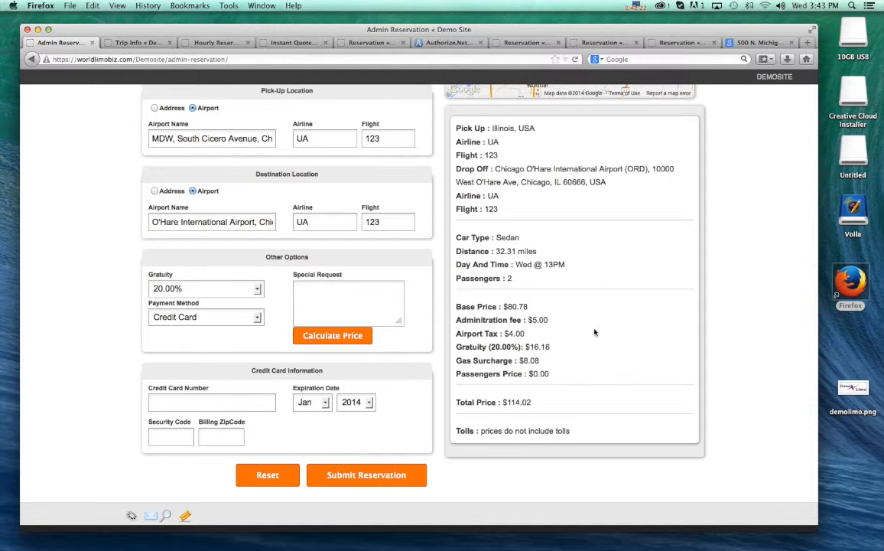
pyautogui.doubleClick(509, 307)
pyautogui.click(595, 337)
pyautogui.doubleClick(509, 401)
pyautogui.scroll(1, 577, 404)
pyautogui.click(582, 405)
pyautogui.moveTo(574, 437); pyautogui.dragTo(612, 440)
pyautogui.scroll(-1, 103, 314)
# - Enter the credit card number and set its expiration year to 2019
pyautogui.click(191, 404)
pyautogui.write('4111111111111111')
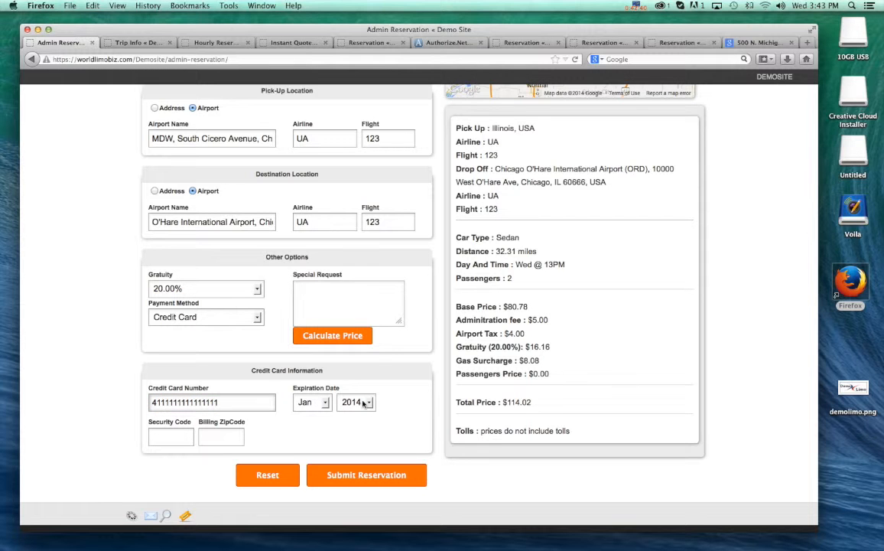
pyautogui.click(366, 403)
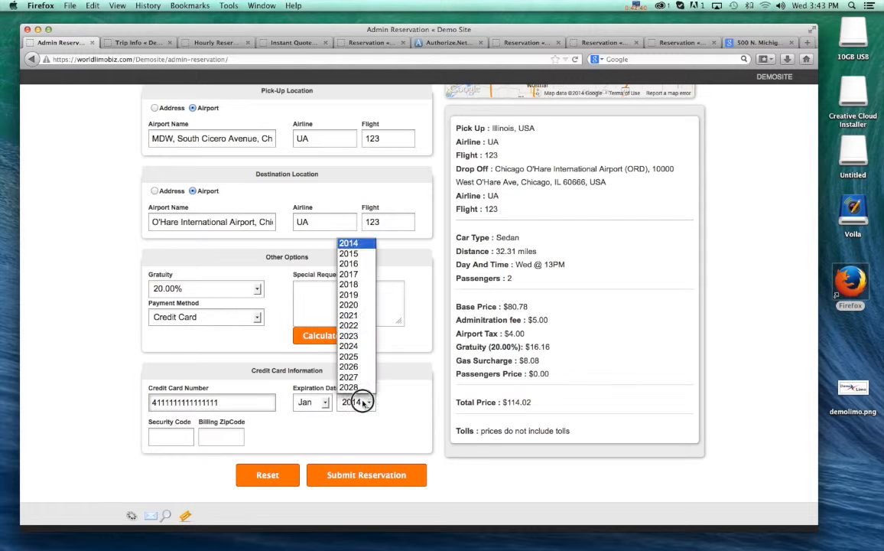
pyautogui.click(350, 295)
# - Enter the card's security code and billing zip code, and submit the reservation
pyautogui.click(171, 440)
pyautogui.write('123')
pyautogui.click(216, 437)
pyautogui.write('12')
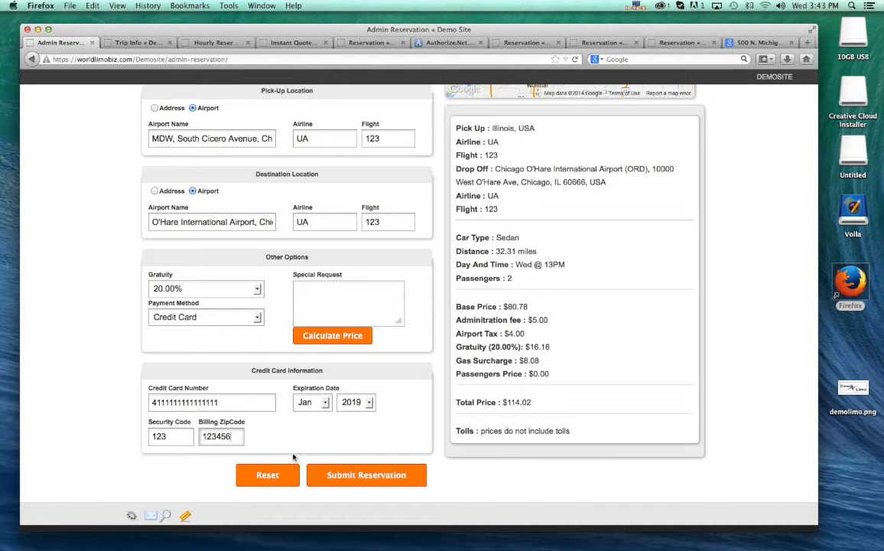
pyautogui.write('3456')
pyautogui.press('BackSpace')
pyautogui.click(342, 476)
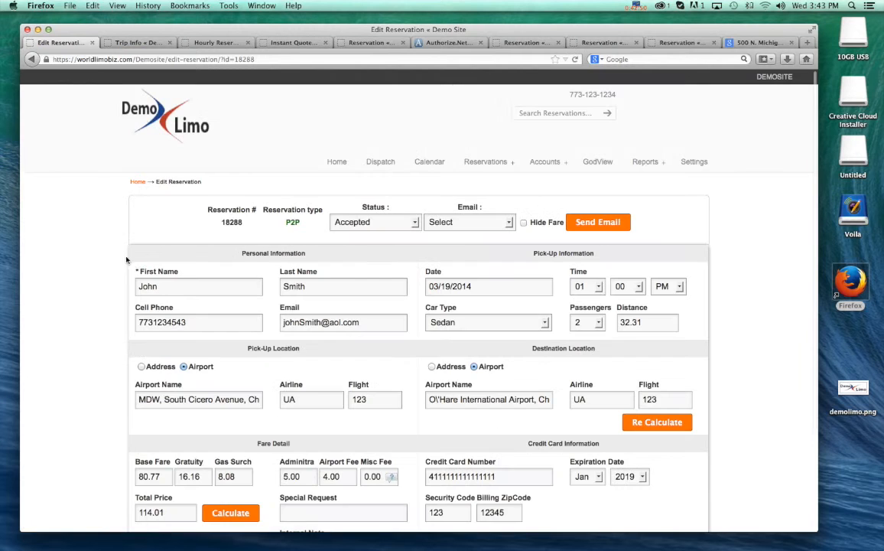
# - Review the submitted reservation's passenger, trip, fare and payment details and its available actions
pyautogui.scroll(-3, 719, 284)
pyautogui.scroll(2, 717, 292)
pyautogui.scroll(-2, 717, 291)
pyautogui.scroll(4, 717, 293)
pyautogui.scroll(-3, 717, 293)
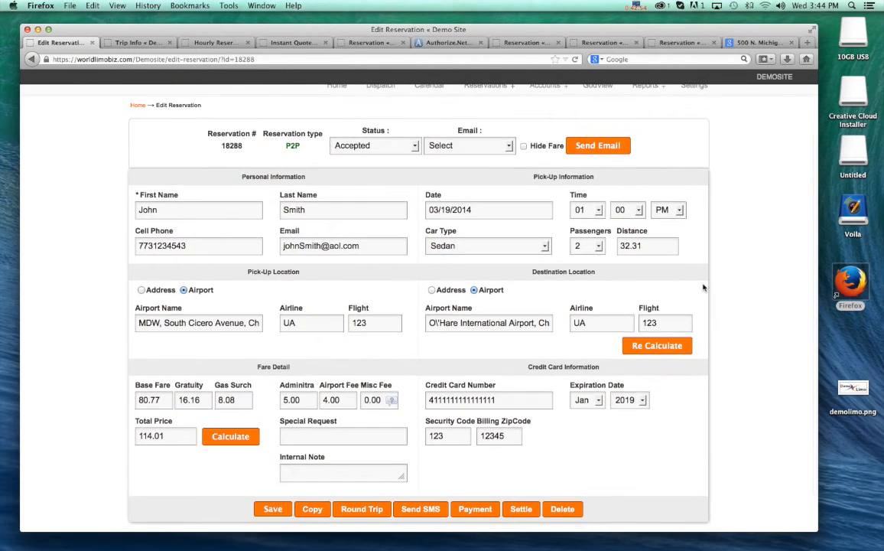
pyautogui.scroll(-1, 98, 268)
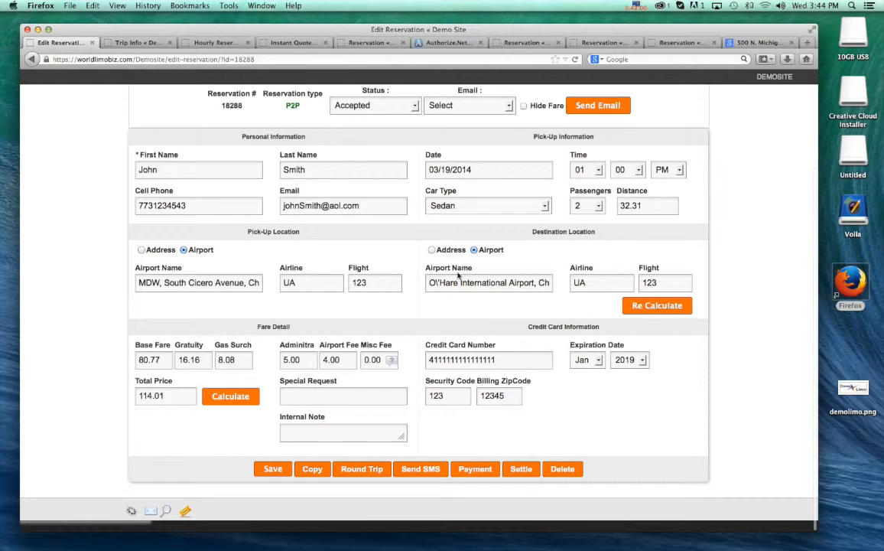
pyautogui.scroll(2, 440, 298)
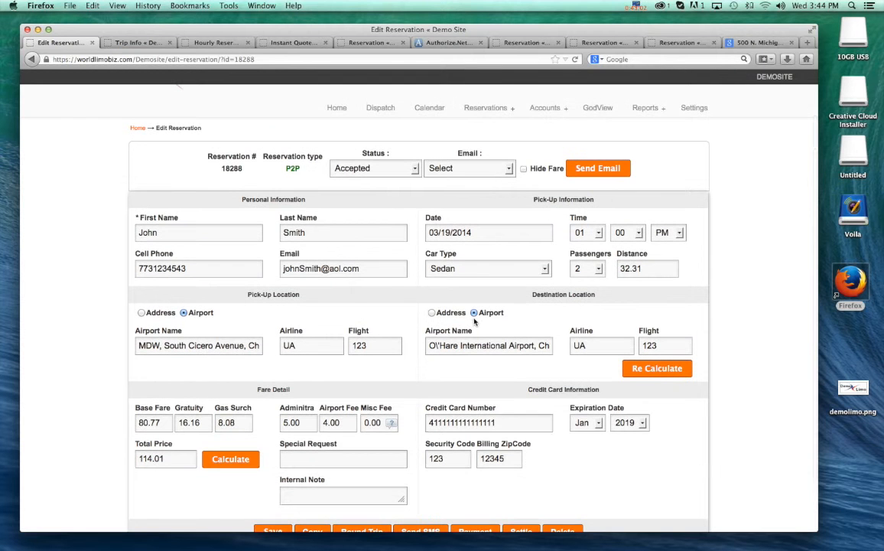
# - Switch the destination from airport to address, choose the suggested North Michigan Avenue address in Chicago, and try to recalculate the price
pyautogui.scroll(-1, 482, 317)
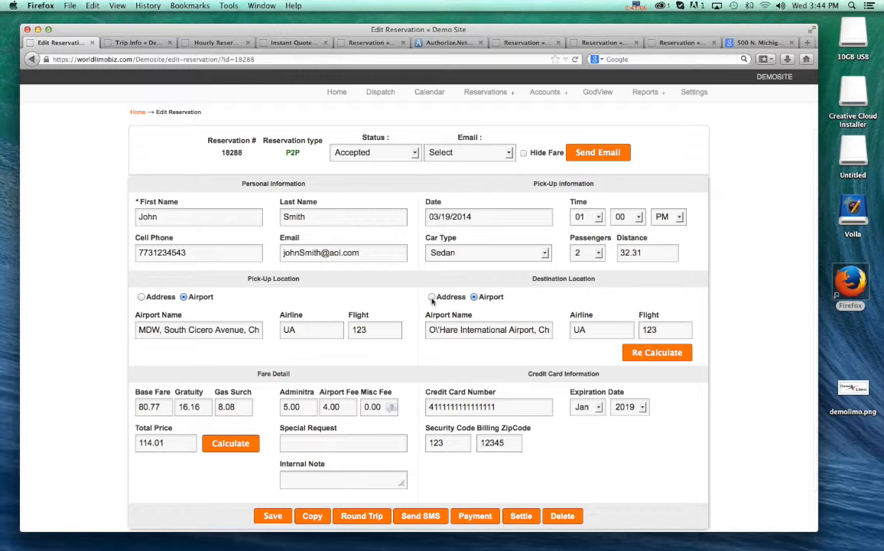
pyautogui.scroll(-1, 433, 300)
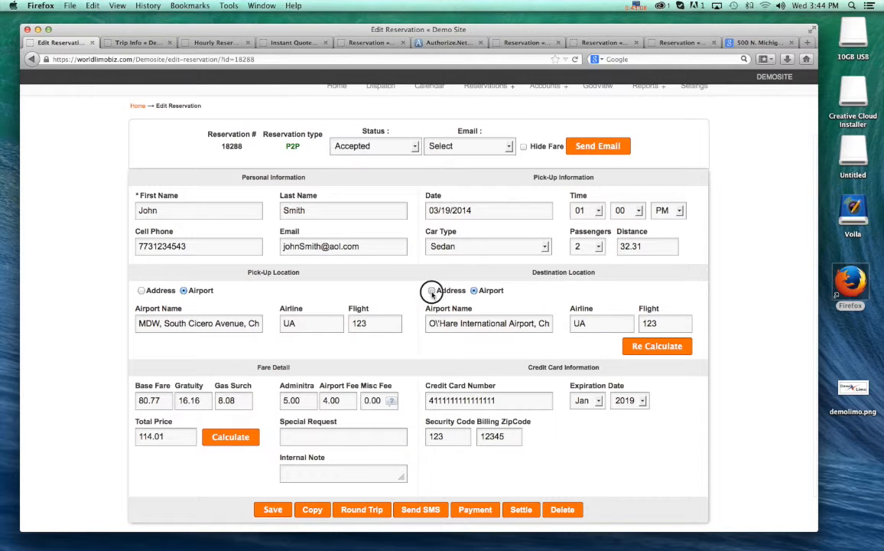
pyautogui.click(432, 292)
pyautogui.write('500')
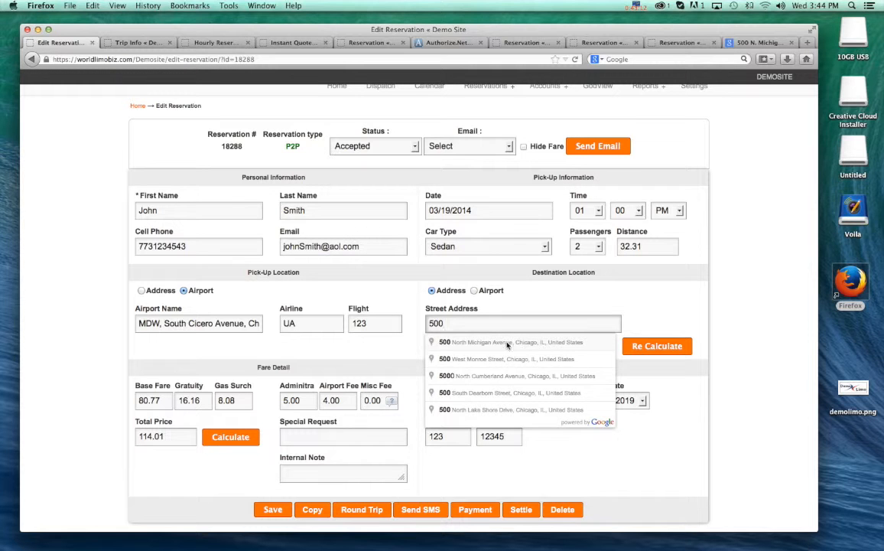
pyautogui.click(517, 342)
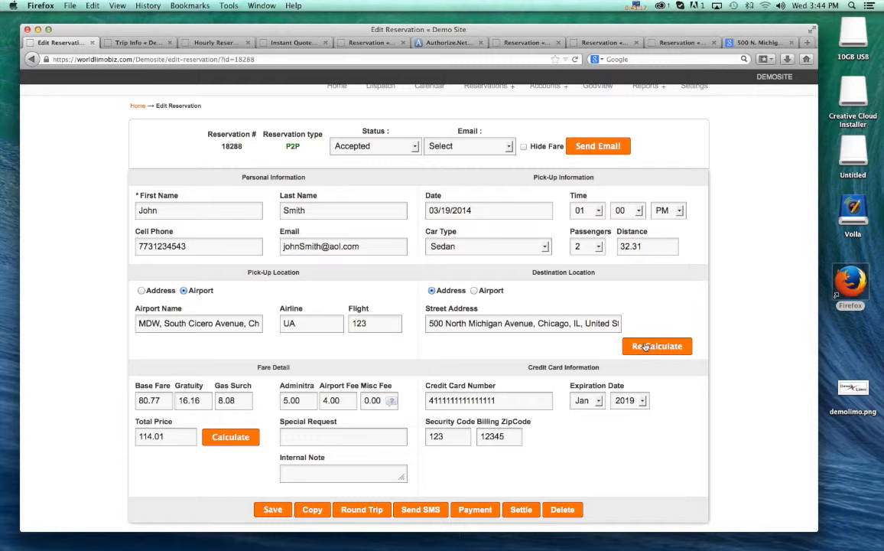
pyautogui.click(645, 347)
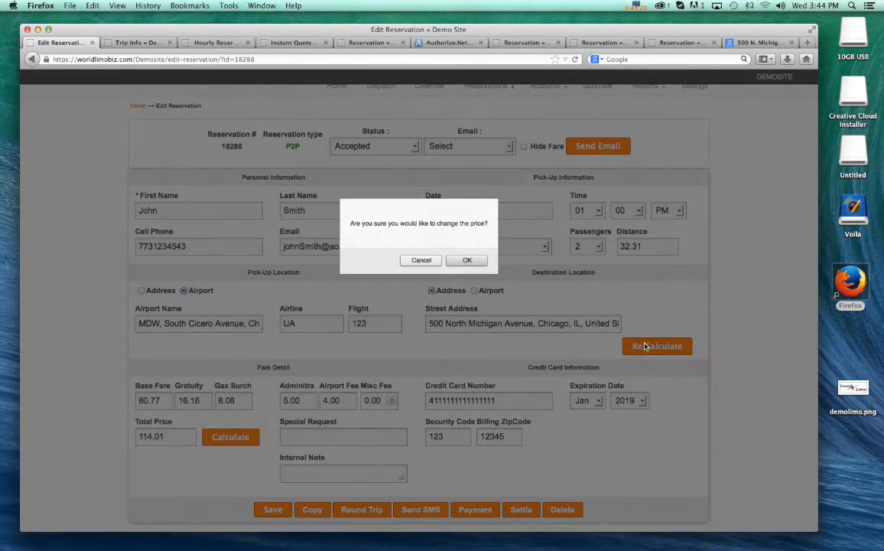
pyautogui.click(474, 260)
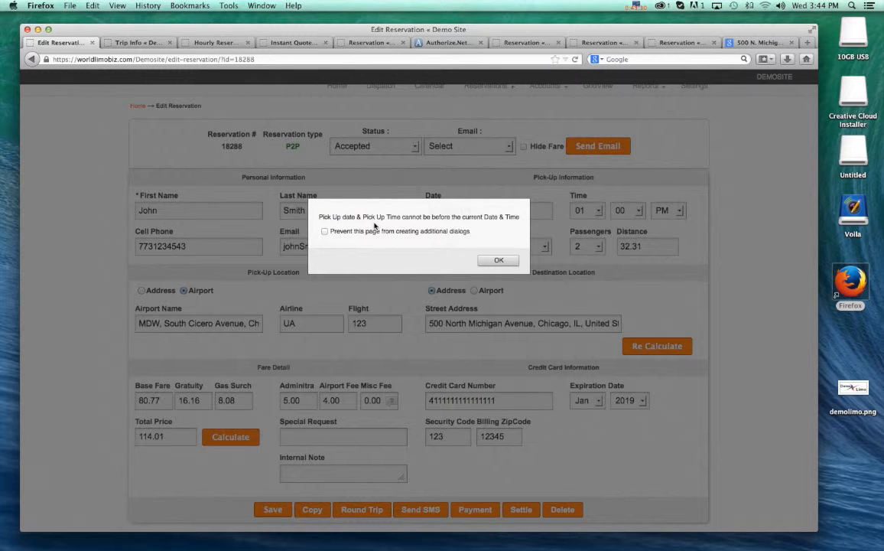
pyautogui.click(498, 261)
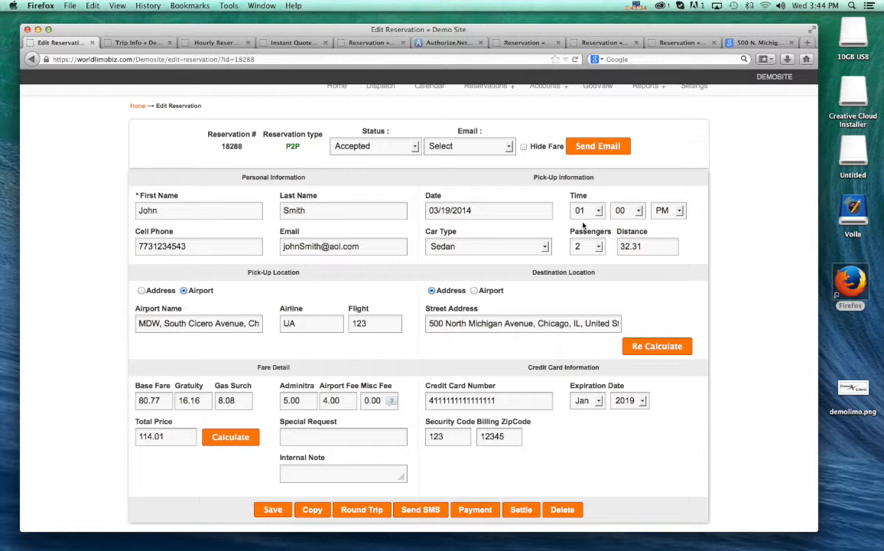
# - Set the pick-up hour to 11 PM, recalculate the price, and check the base fare and total price
pyautogui.click(680, 211)
pyautogui.click(680, 211)
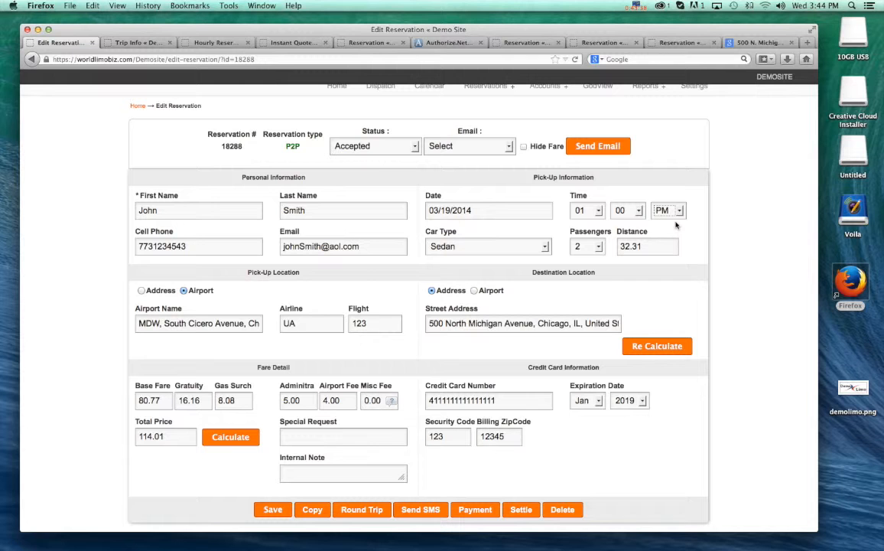
pyautogui.click(599, 212)
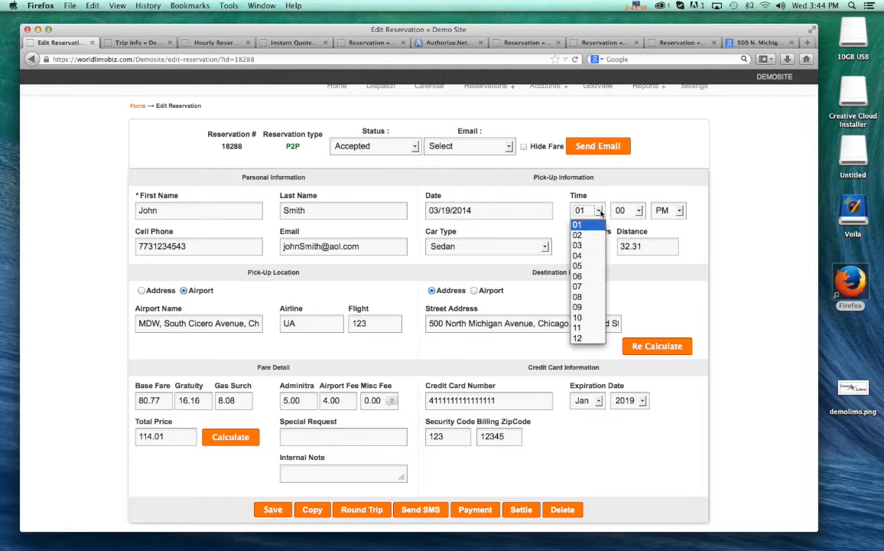
pyautogui.click(588, 328)
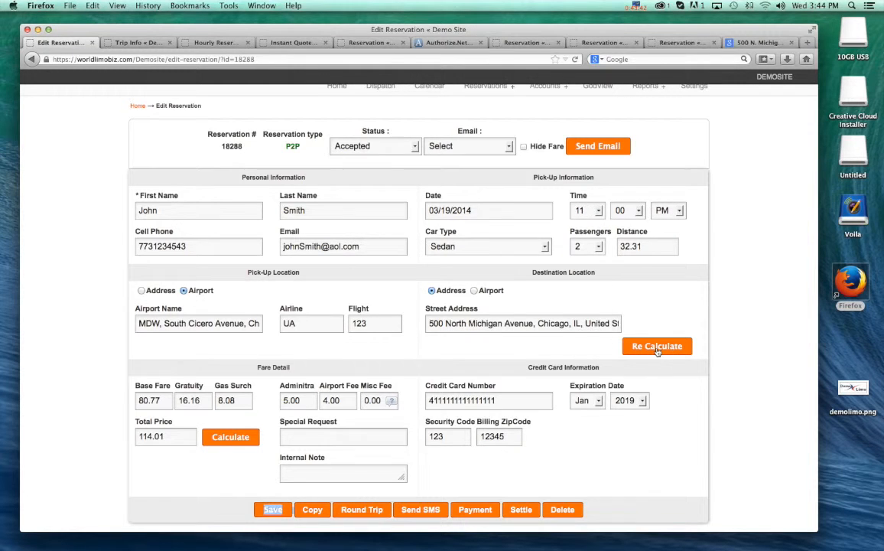
pyautogui.click(654, 346)
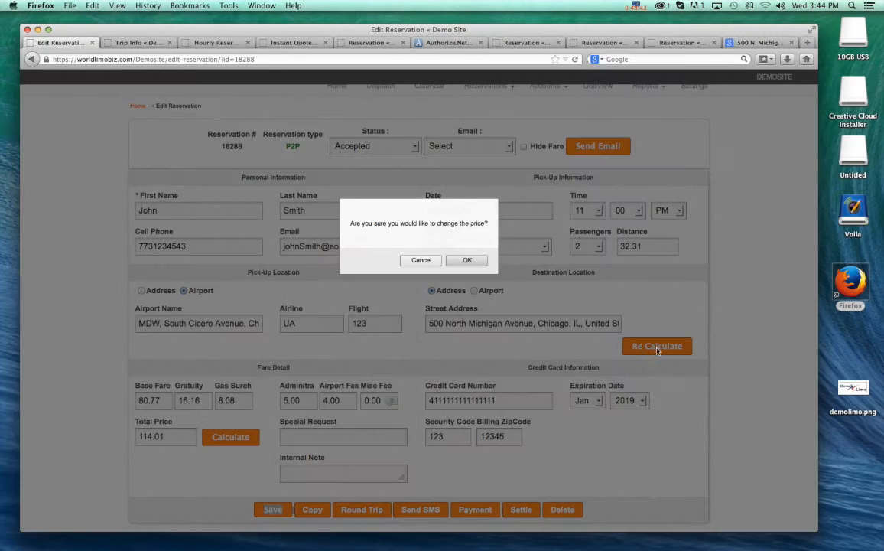
pyautogui.click(469, 260)
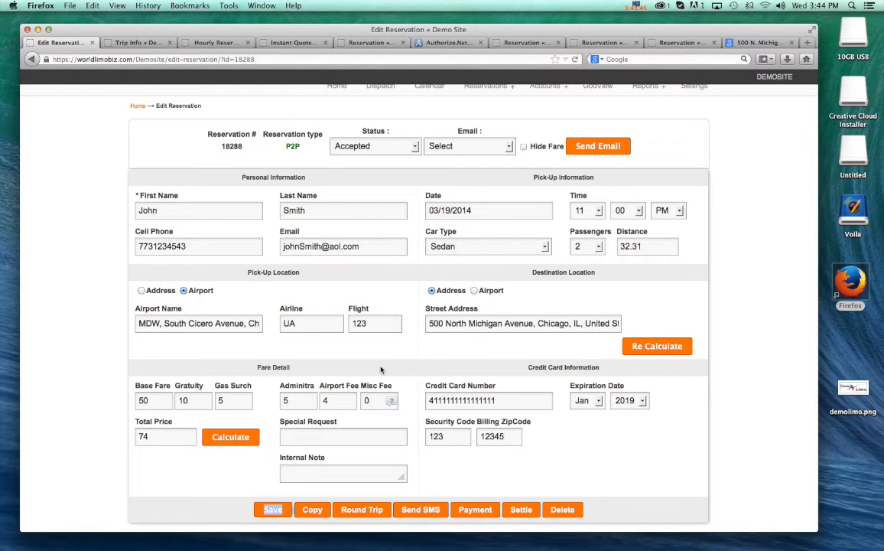
pyautogui.doubleClick(153, 403)
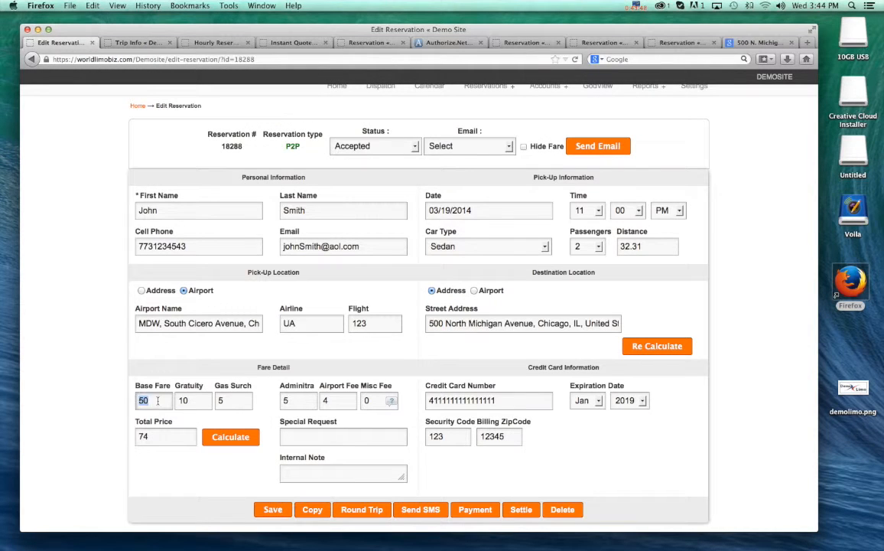
pyautogui.moveTo(159, 437); pyautogui.dragTo(111, 431)
pyautogui.click(111, 431)
# - Replace the destination with New York, NY, United States, recalculate the price, and check the total
pyautogui.moveTo(429, 323); pyautogui.dragTo(636, 319)
pyautogui.press('BackSpace')
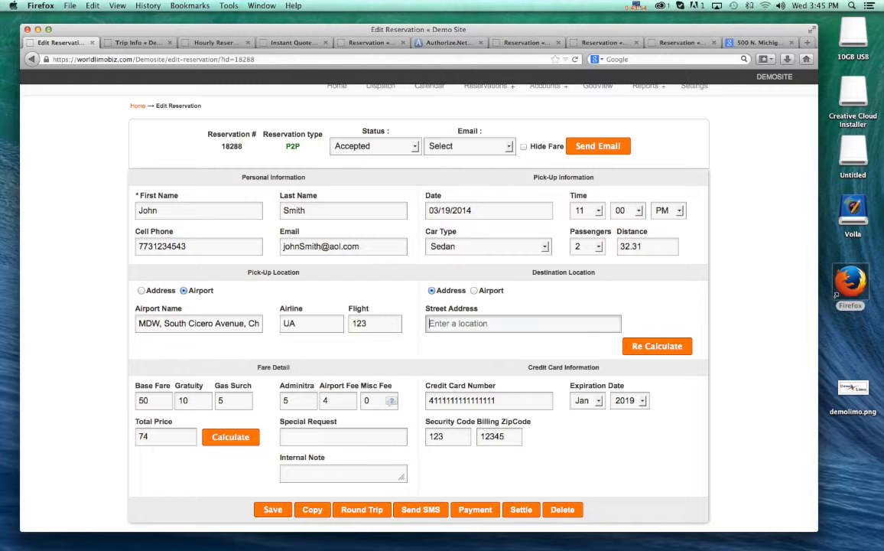
pyautogui.write('New York, NY, United States')
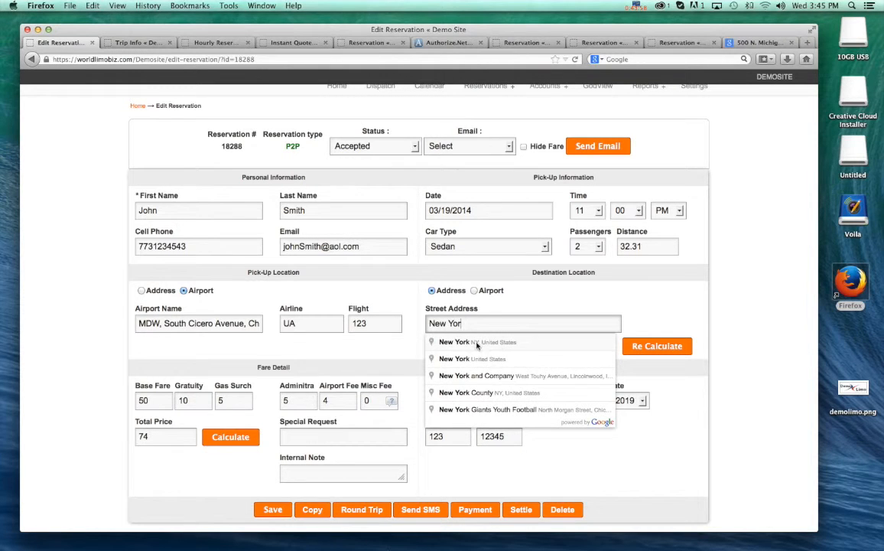
pyautogui.click(458, 341)
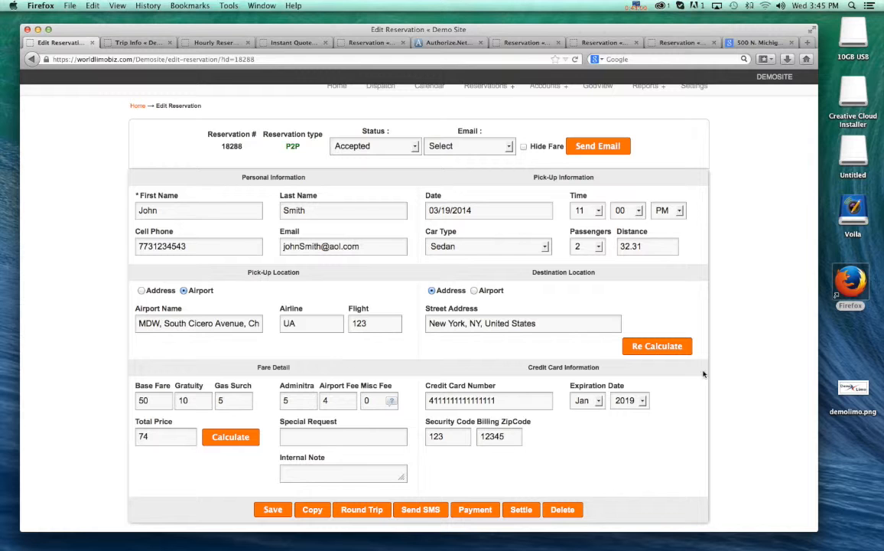
pyautogui.click(654, 345)
pyautogui.click(471, 259)
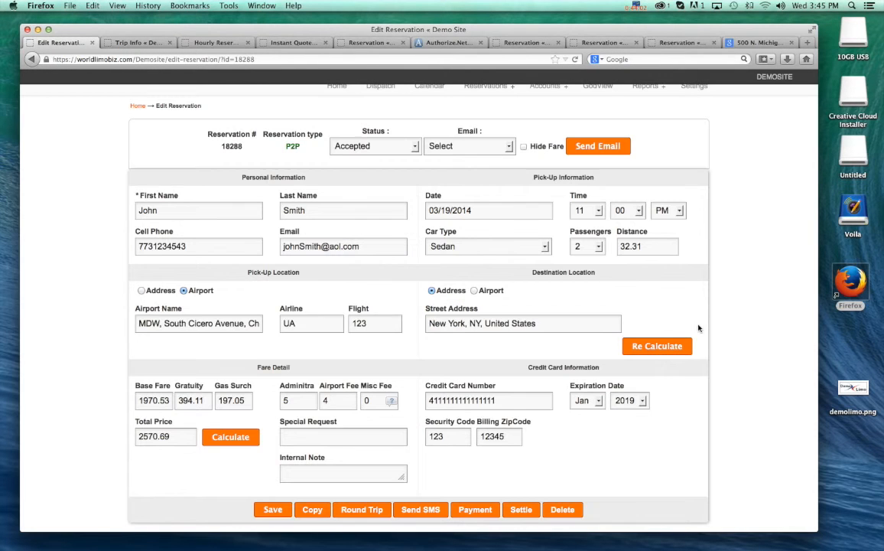
pyautogui.moveTo(173, 442); pyautogui.dragTo(120, 434)
pyautogui.click(95, 460)
pyautogui.moveTo(545, 324)
pyautogui.mouseDown()
pyautogui.moveTo(460, 323)
pyautogui.moveTo(527, 323)
pyautogui.mouseUp()
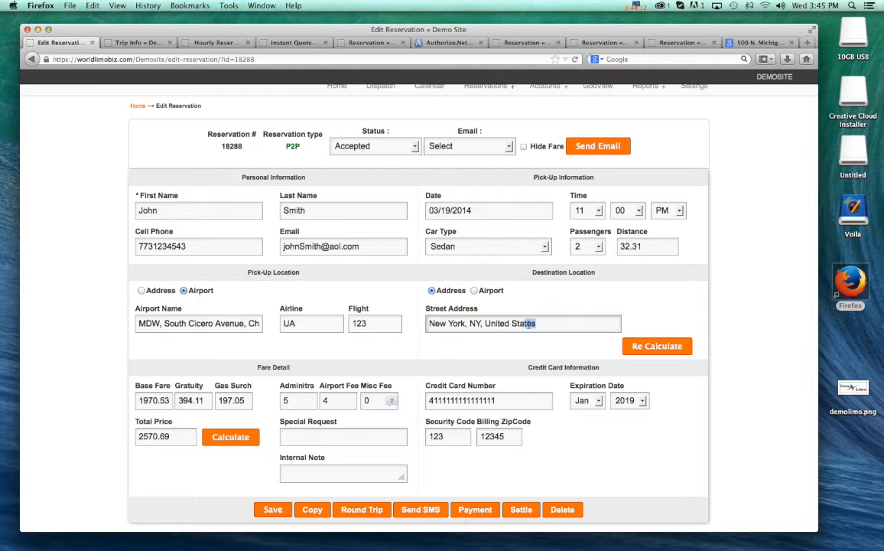
pyautogui.click(485, 350)
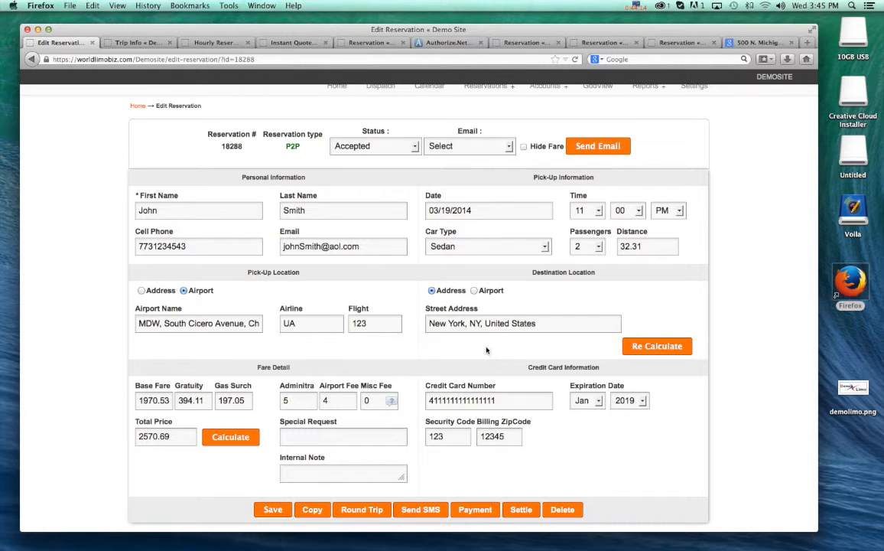
# - Change the destination to a street address on North State Street in Chicago and recalculate the price
pyautogui.scroll(-1, 485, 350)
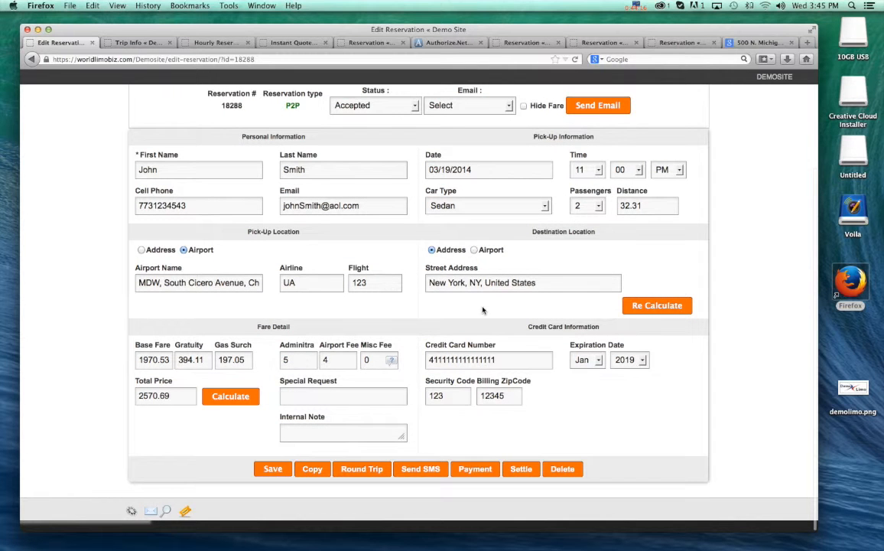
pyautogui.moveTo(540, 283); pyautogui.dragTo(428, 311)
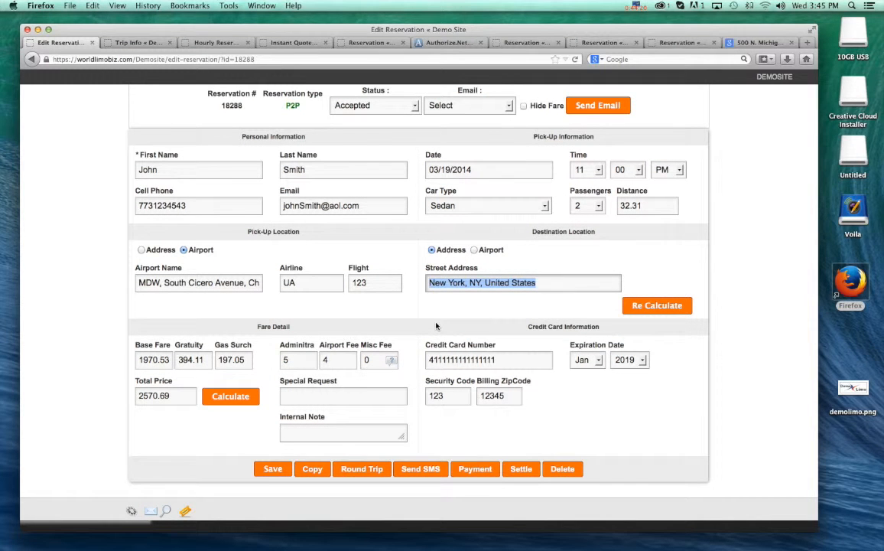
pyautogui.click(471, 302)
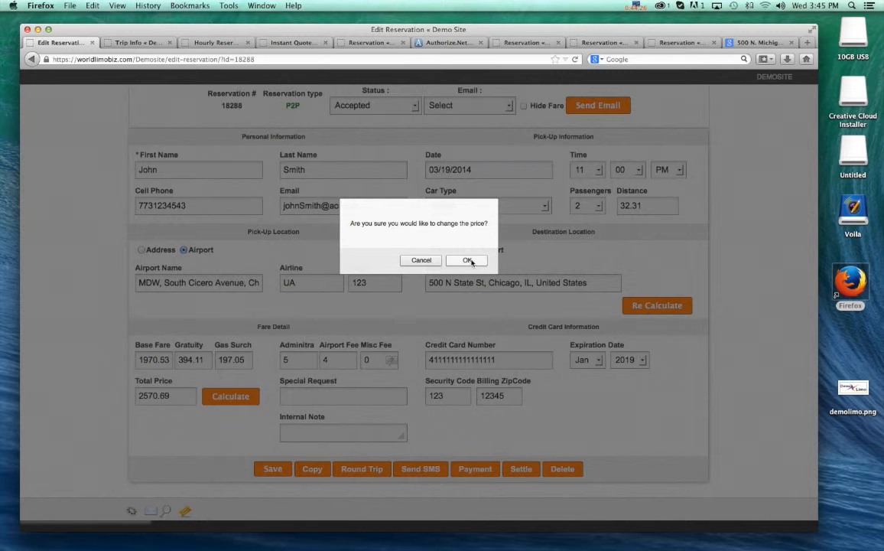
pyautogui.click(468, 260)
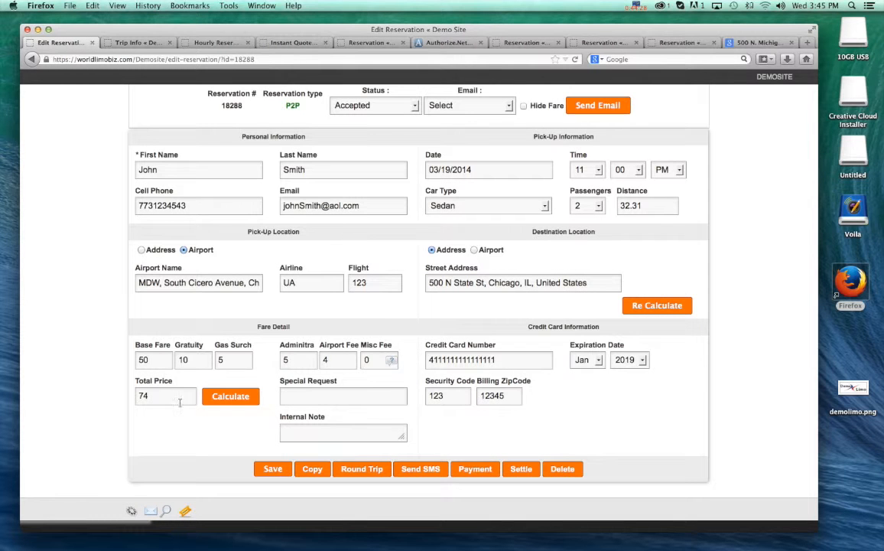
# - Add the internal note "Great Customer" to the reservation, leaving the special request empty
pyautogui.click(331, 396)
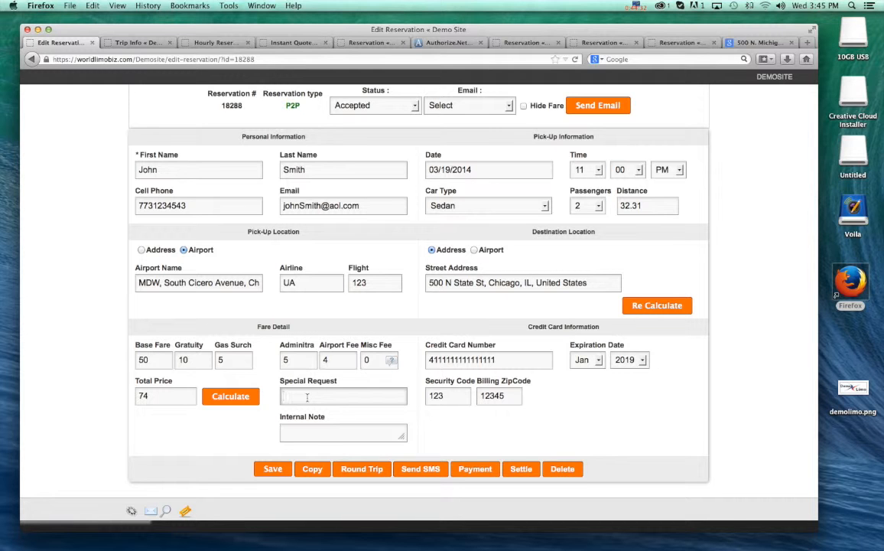
pyautogui.click(298, 435)
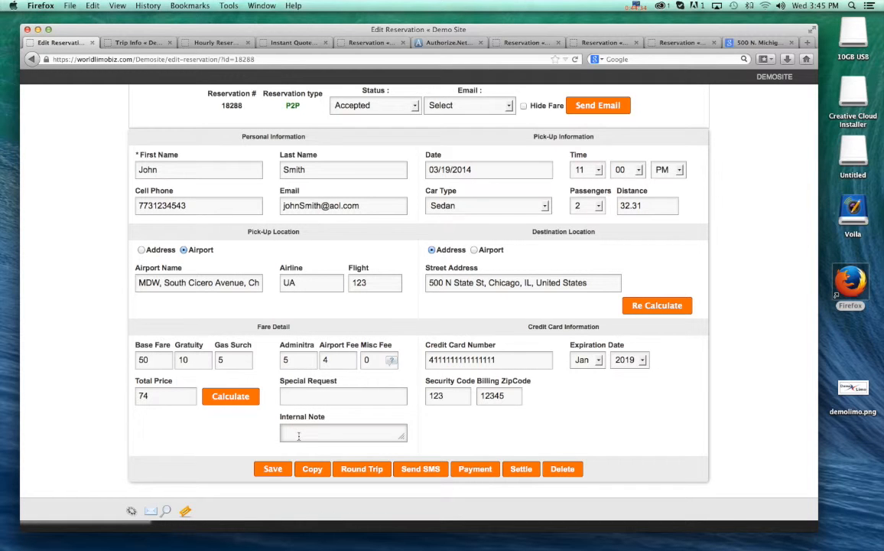
pyautogui.write('Great Custome')
pyautogui.click(295, 395)
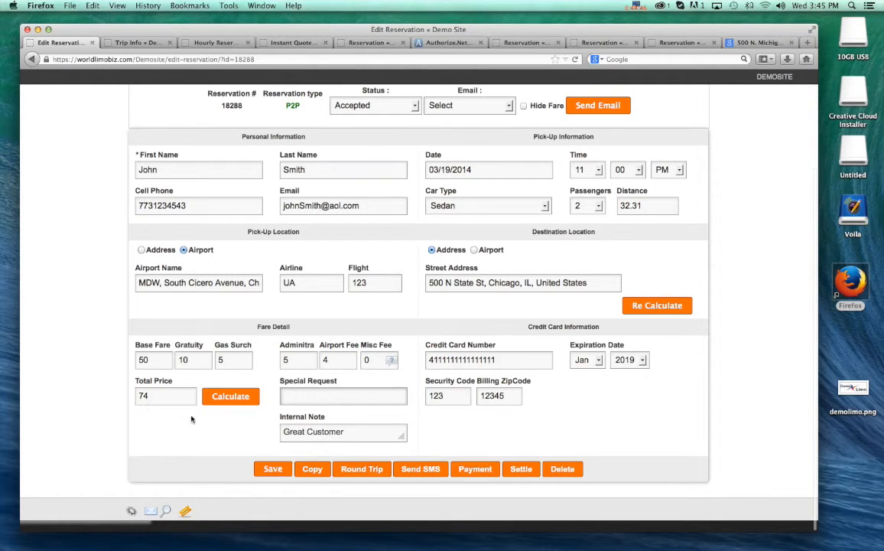
pyautogui.doubleClick(190, 433)
pyautogui.click(338, 260)
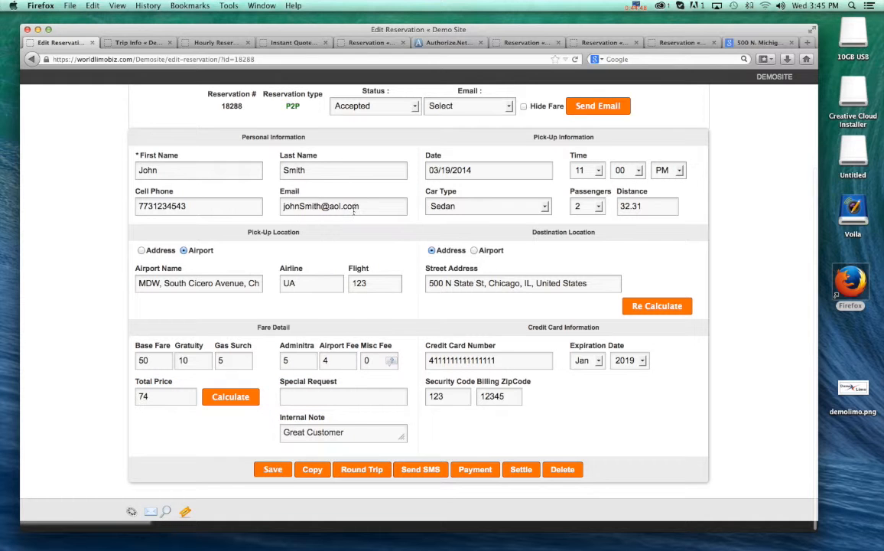
# - Replace the passenger's email with the company's info address and save the reservation
pyautogui.tripleClick(378, 205)
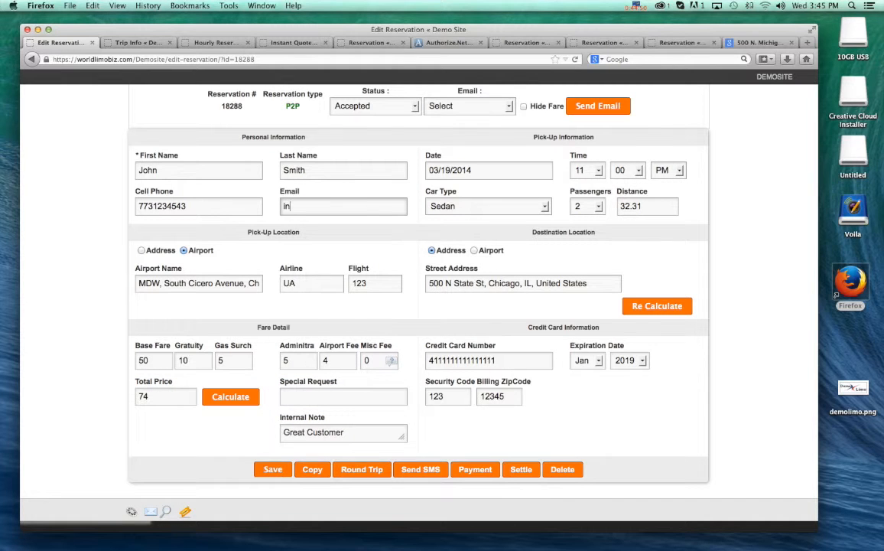
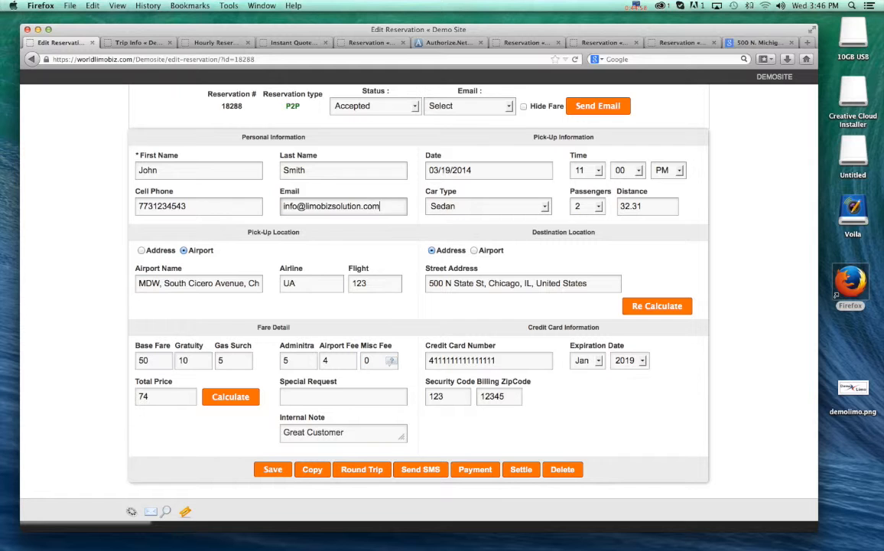
pyautogui.scroll(1, 449, 291)
pyautogui.click(364, 243)
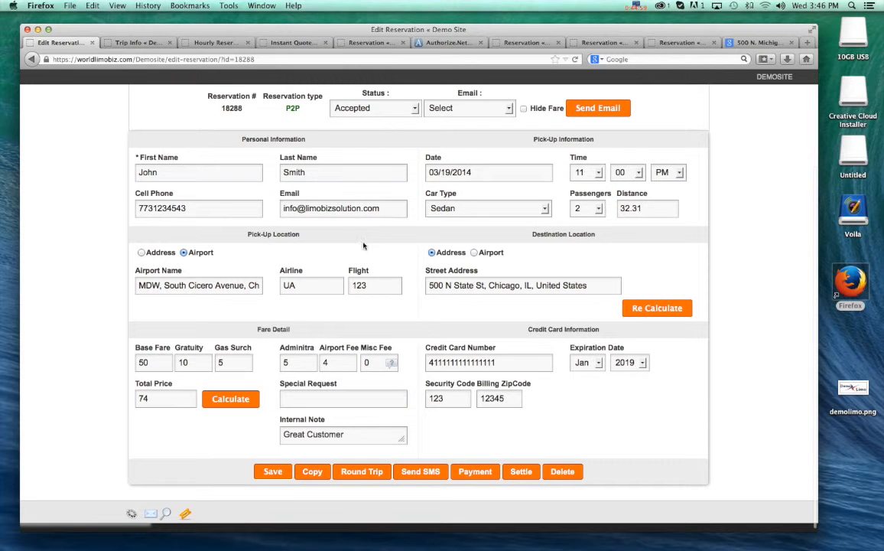
pyautogui.click(501, 115)
pyautogui.click(501, 115)
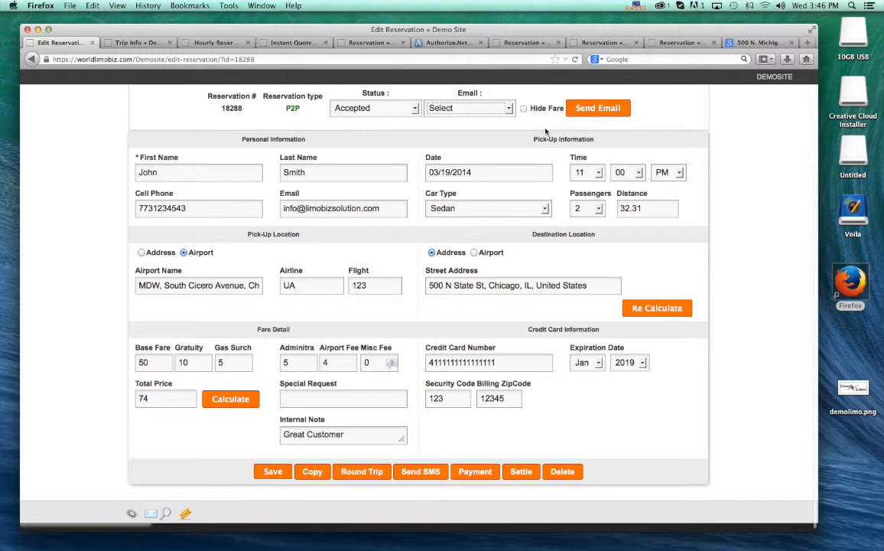
pyautogui.click(272, 471)
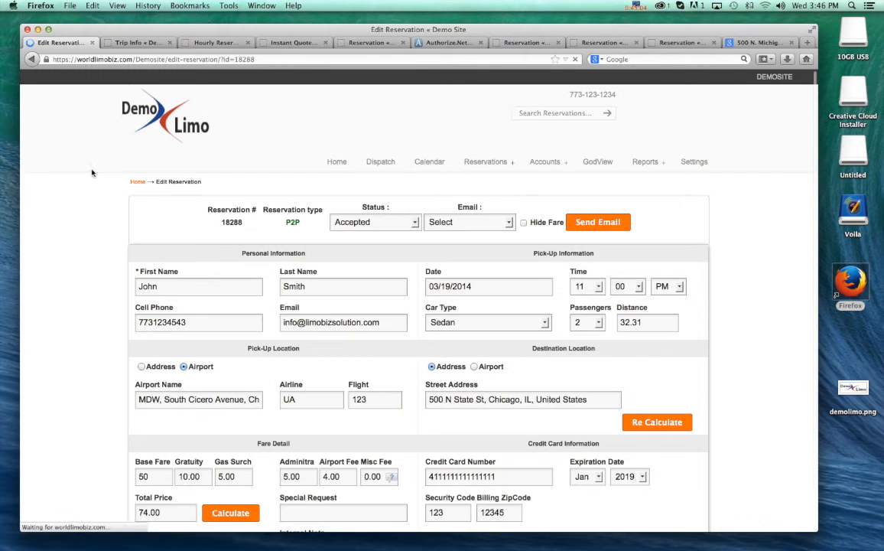
# - Select the Confirmation email type for the reservation and send the email with the fare shown
pyautogui.scroll(-2, 245, 180)
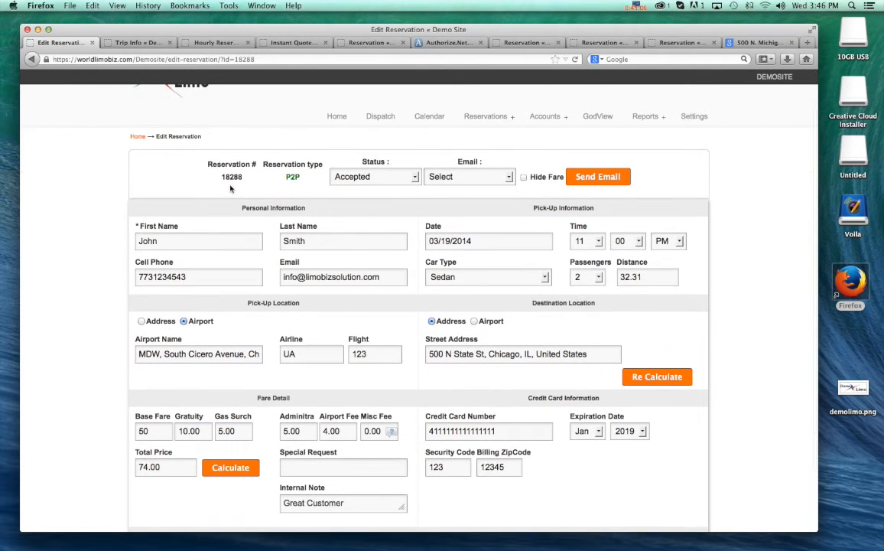
pyautogui.click(456, 156)
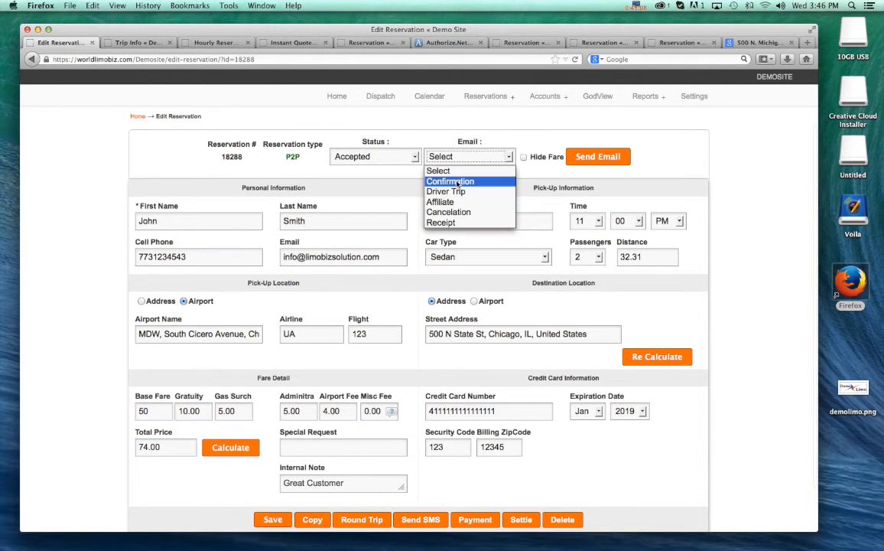
pyautogui.click(457, 181)
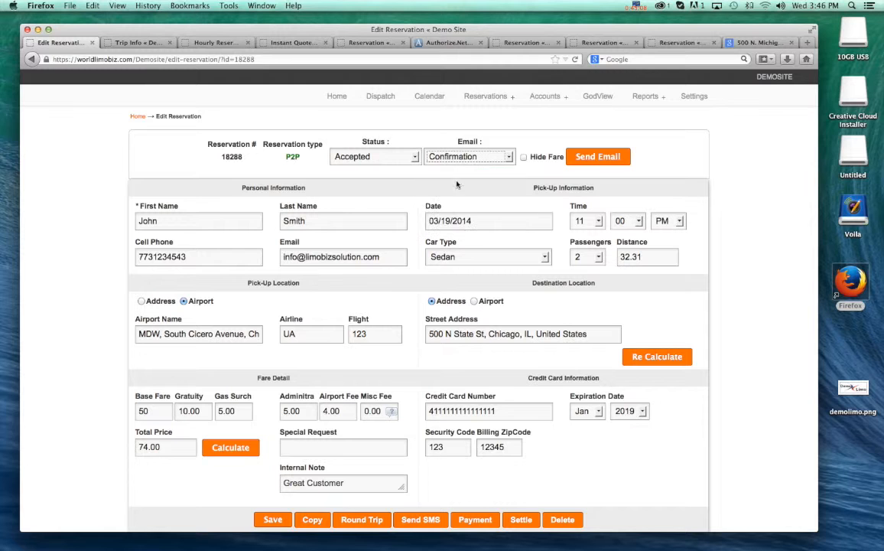
pyautogui.click(511, 157)
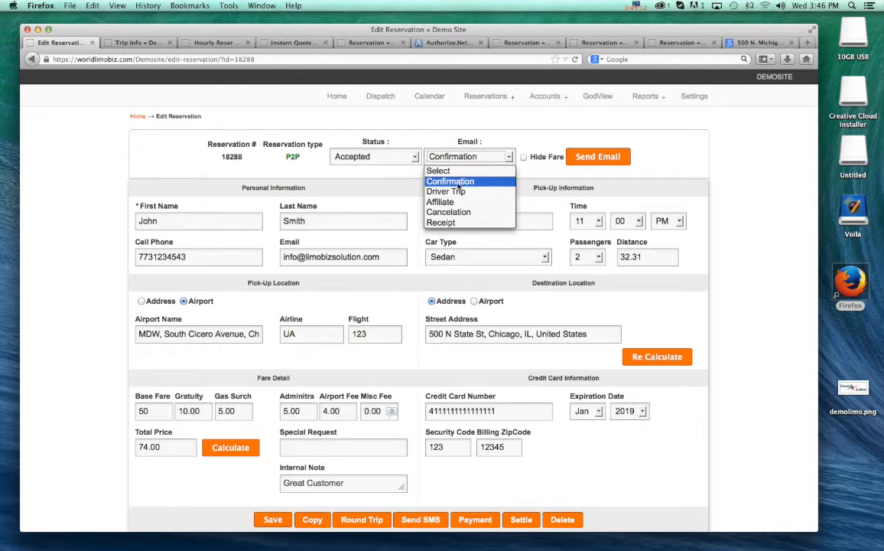
pyautogui.click(457, 182)
pyautogui.click(509, 157)
pyautogui.click(464, 181)
pyautogui.click(598, 156)
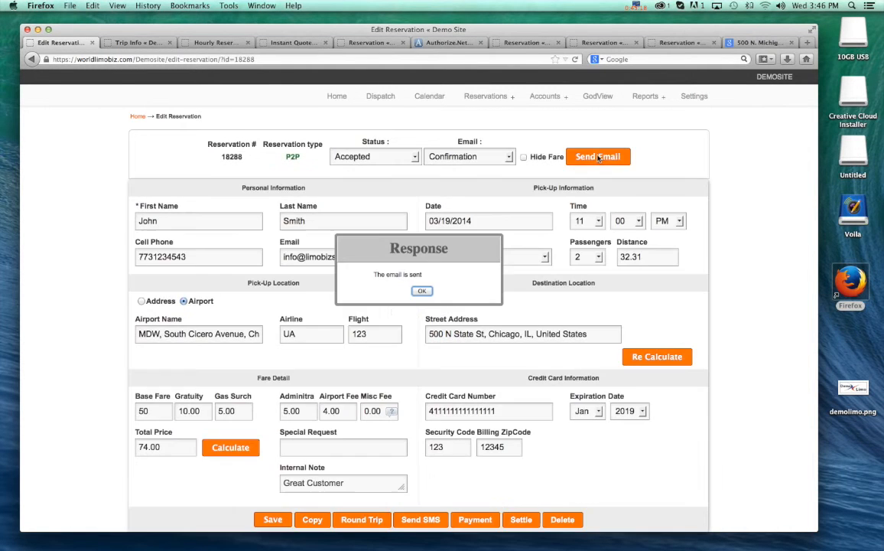
# - Dismiss the email response, review the saved reservation's details, and check its entry on the March 2014 calendar
pyautogui.click(422, 291)
pyautogui.scroll(-2, 761, 268)
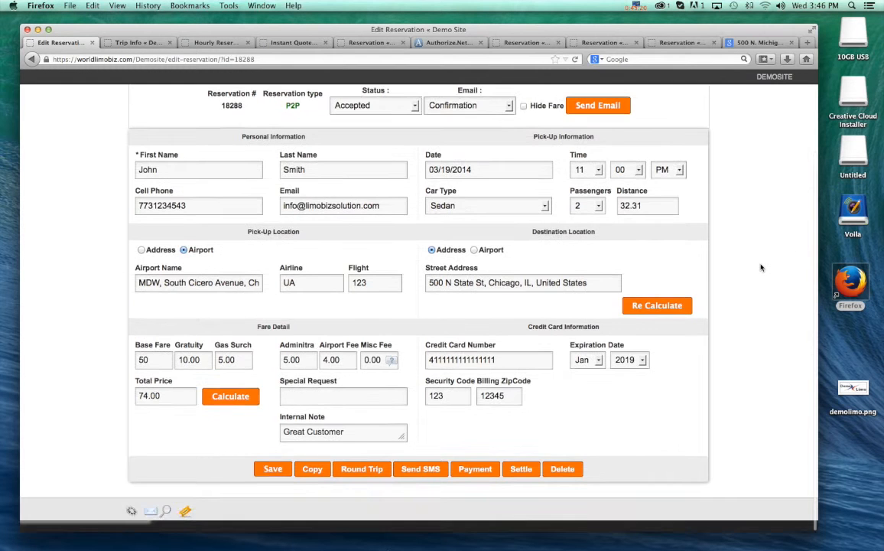
pyautogui.scroll(3, 754, 267)
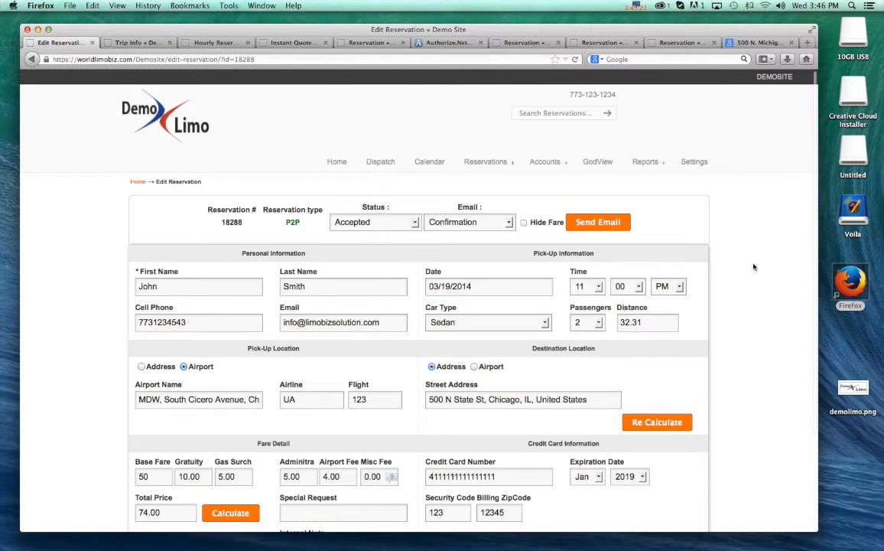
pyautogui.scroll(-3, 753, 266)
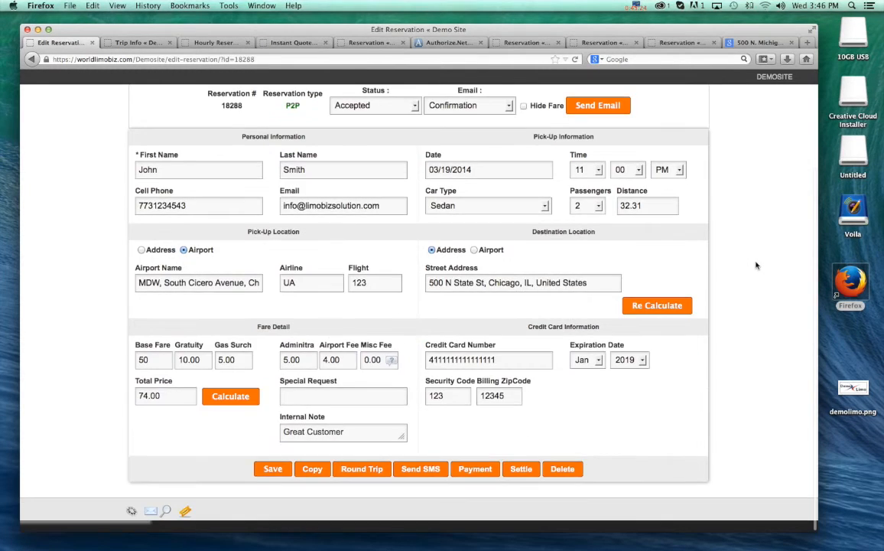
pyautogui.scroll(3, 756, 266)
pyautogui.scroll(-3, 756, 265)
pyautogui.scroll(3, 371, 301)
pyautogui.click(422, 163)
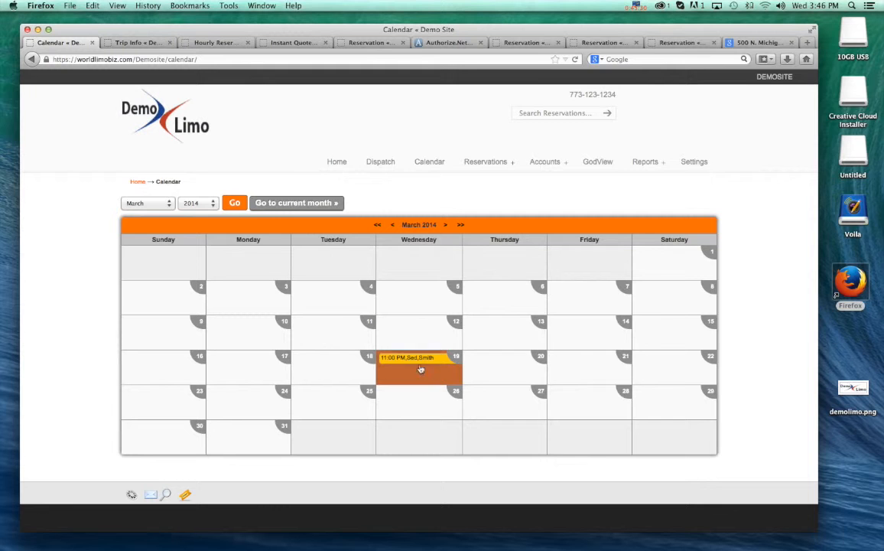
pyautogui.moveTo(409, 367)
# - Open the day's dispatch list and assign the available in-house driver to the 11:00 PM reservation
pyautogui.click(379, 162)
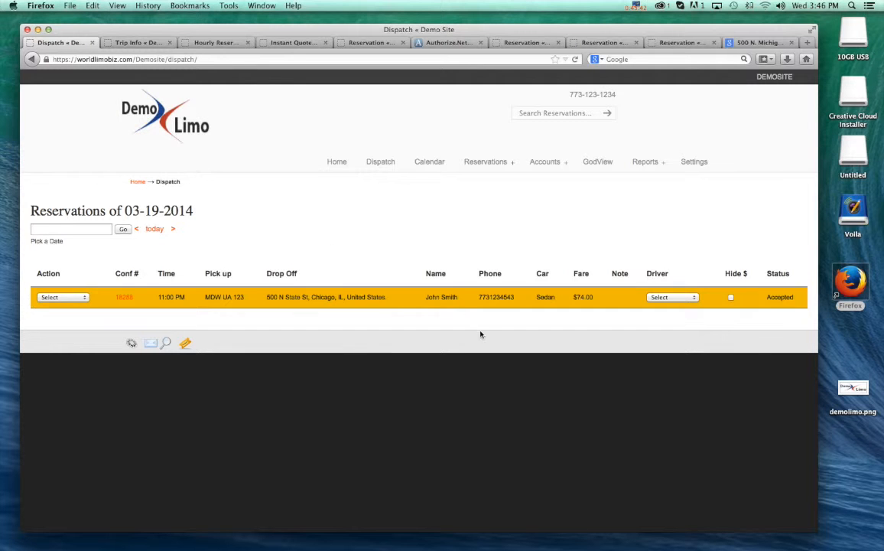
pyautogui.doubleClick(397, 223)
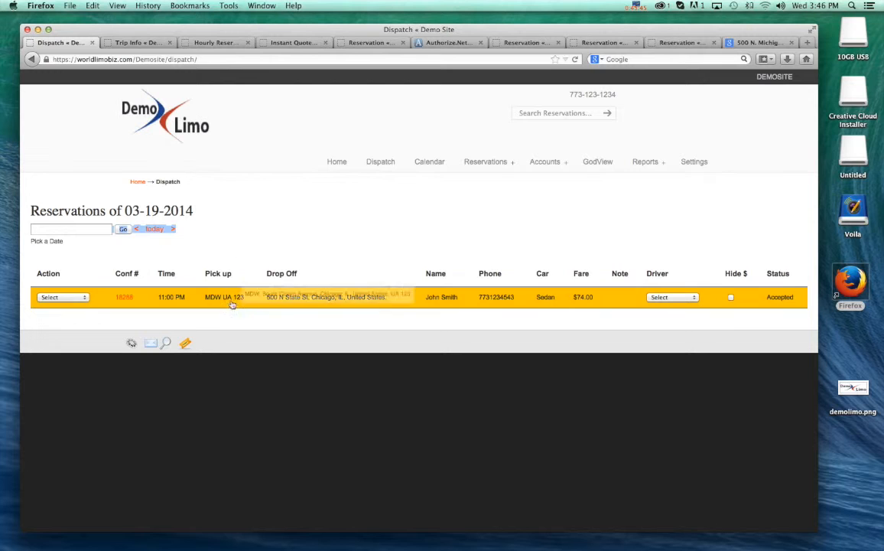
pyautogui.click(312, 244)
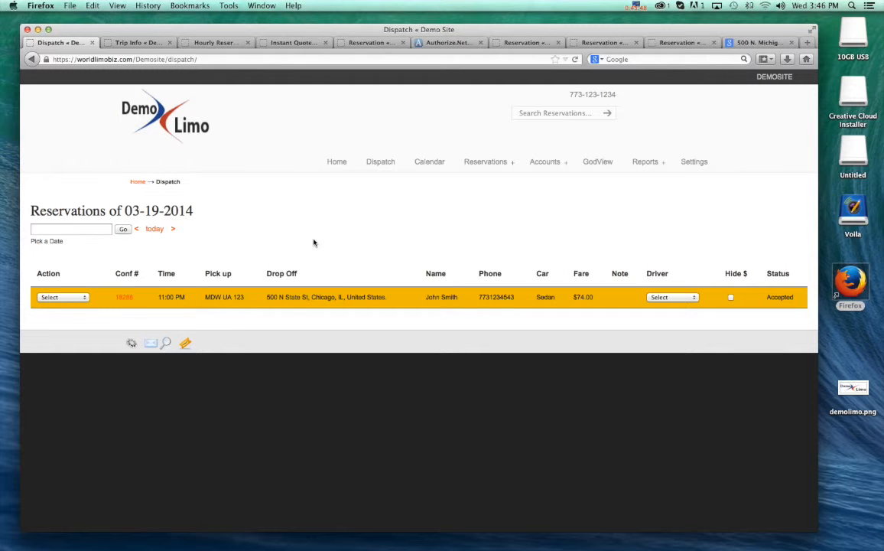
pyautogui.click(673, 298)
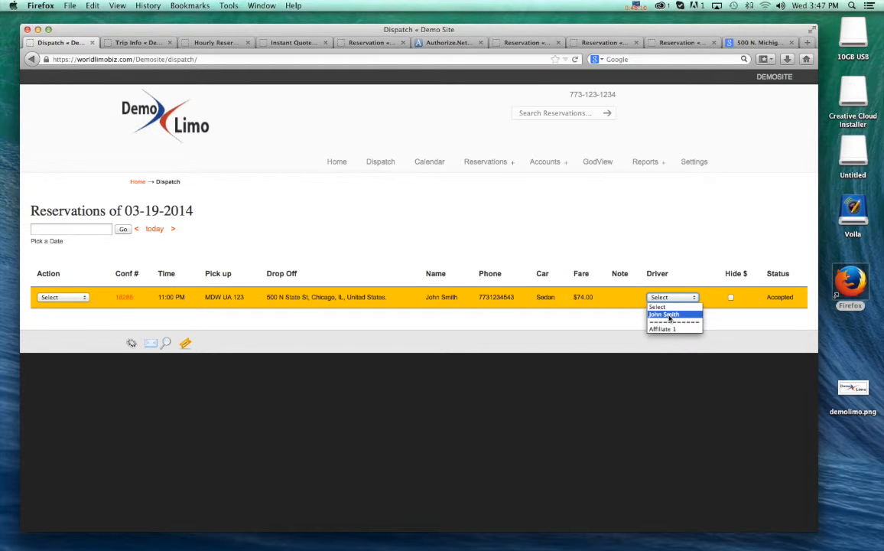
pyautogui.click(670, 318)
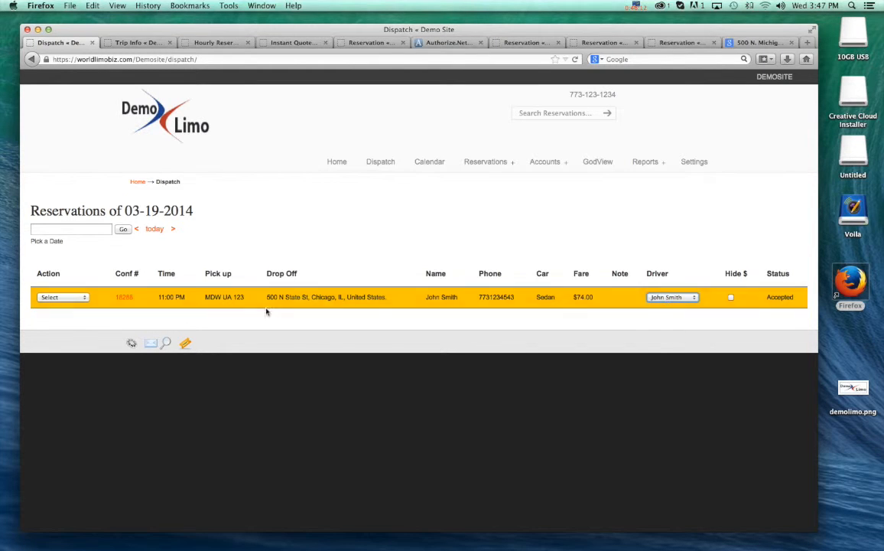
# - Set the reservation's dispatch action to Dispatched and agree to send the driver information to the customer
pyautogui.click(76, 297)
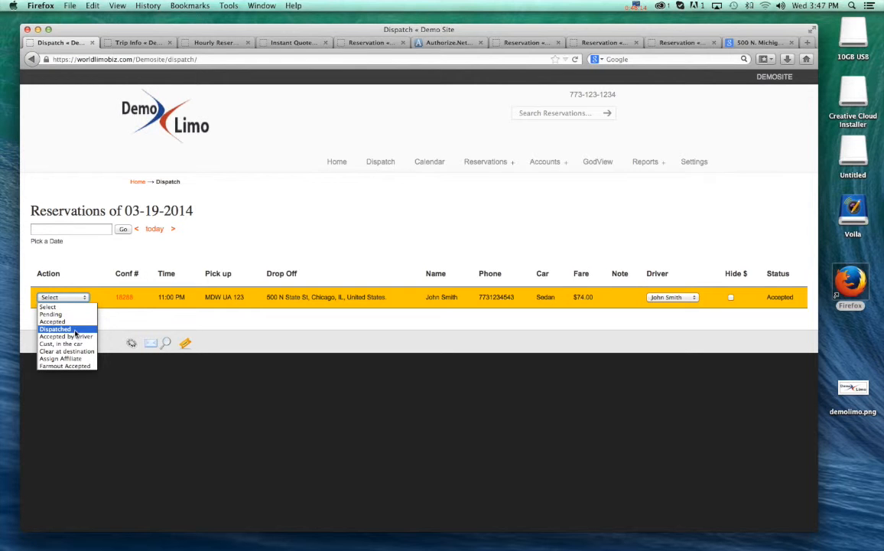
pyautogui.click(75, 331)
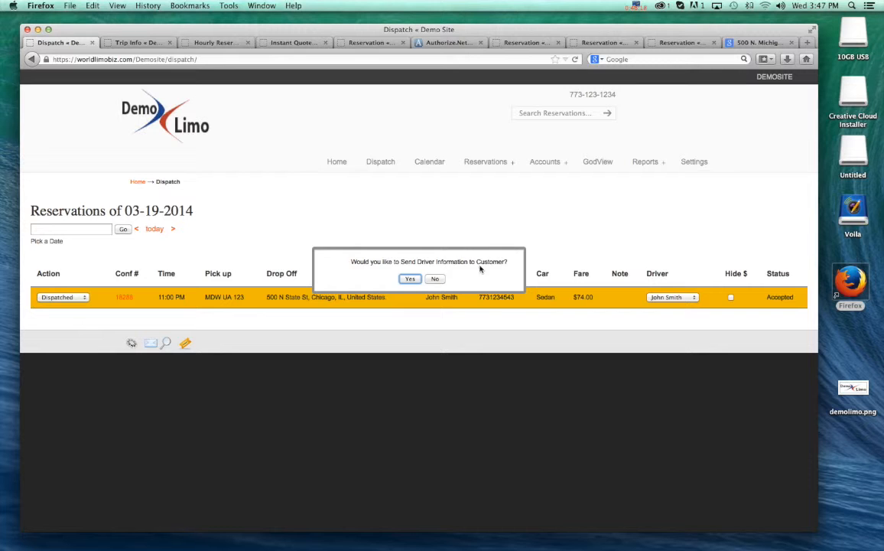
pyautogui.click(411, 280)
pyautogui.click(410, 279)
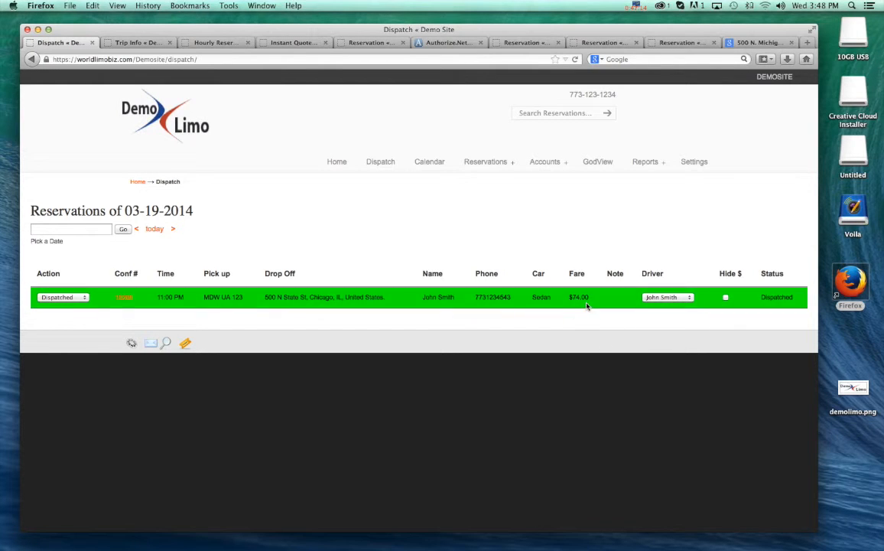
# - Try the fare-hiding option on the dispatched reservation and turn it off again
pyautogui.click(726, 297)
pyautogui.click(725, 297)
pyautogui.click(346, 240)
# - Advance the reservation's dispatch action to Cust, in the car and finally to Clear at destination
pyautogui.click(64, 296)
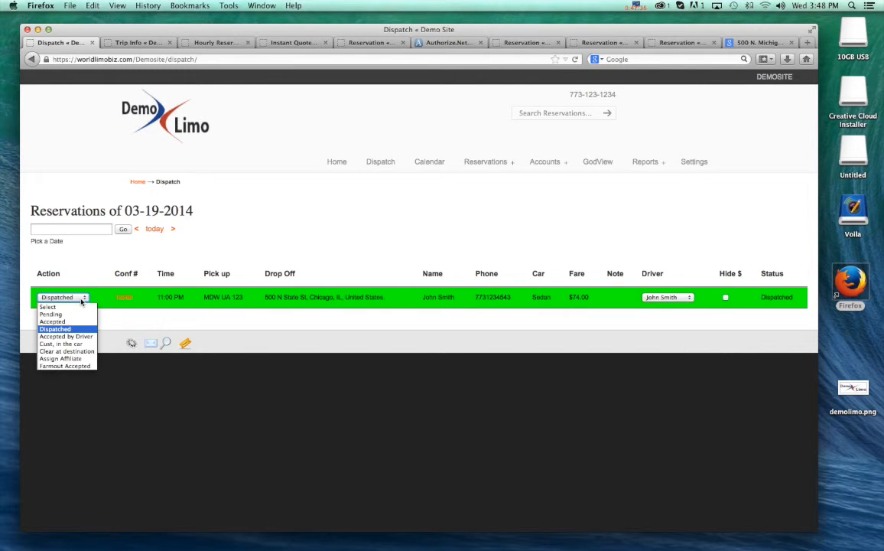
pyautogui.click(81, 343)
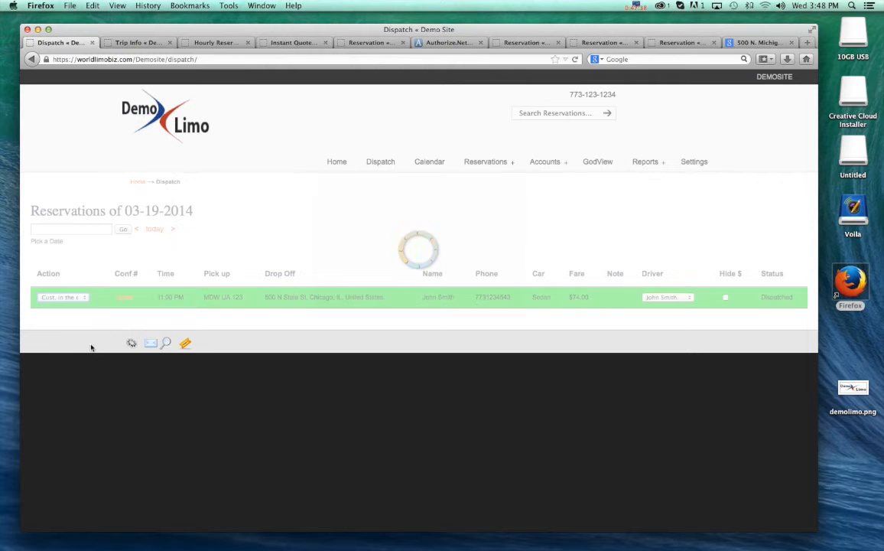
pyautogui.click(65, 297)
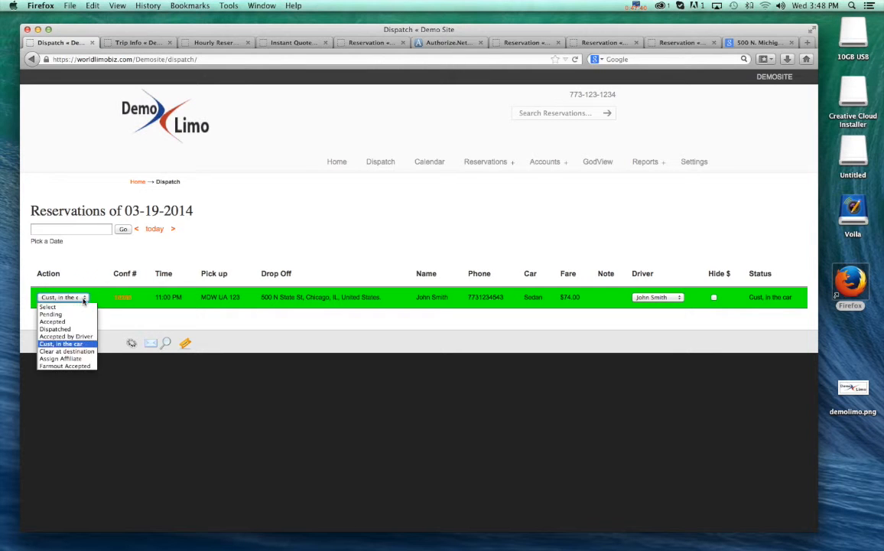
pyautogui.click(79, 351)
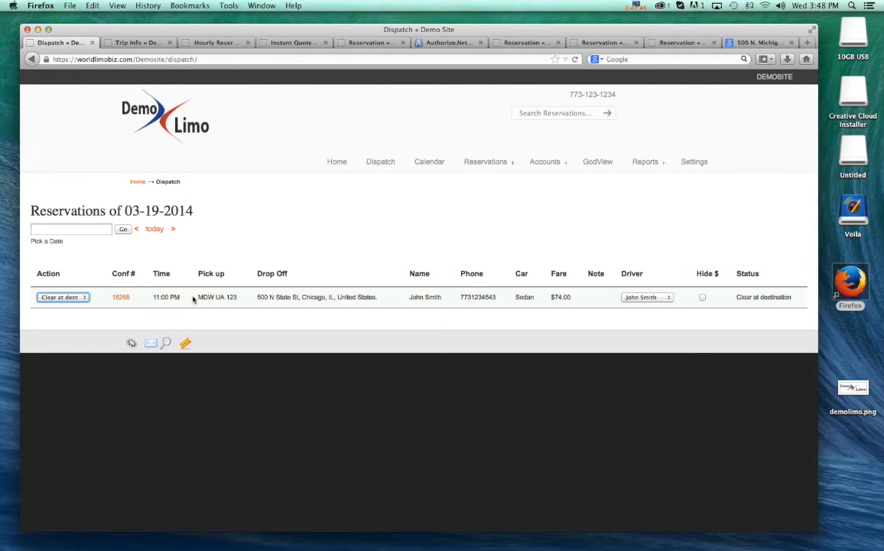
# - Review the dispatch action options and check the cleared reservation on the calendar, the home page and the dispatch list
pyautogui.click(82, 297)
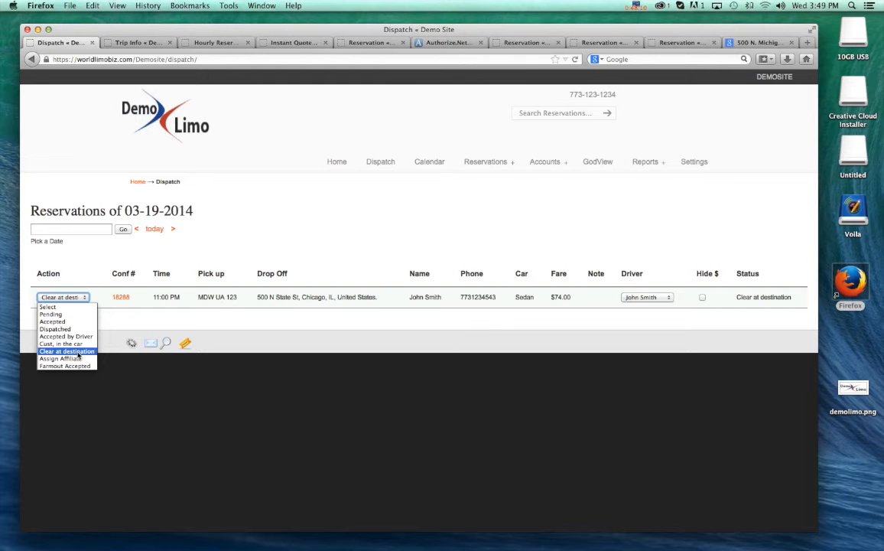
pyautogui.click(318, 222)
pyautogui.click(296, 221)
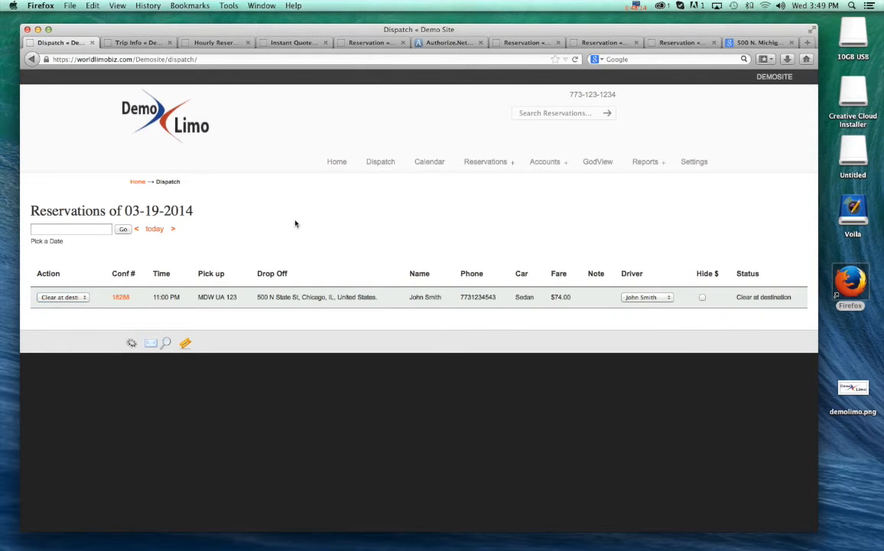
pyautogui.click(430, 165)
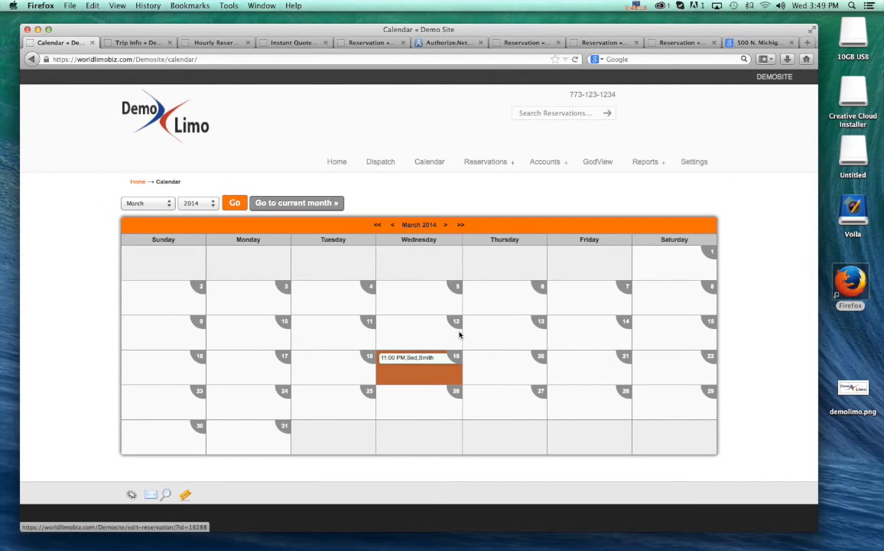
pyautogui.click(337, 165)
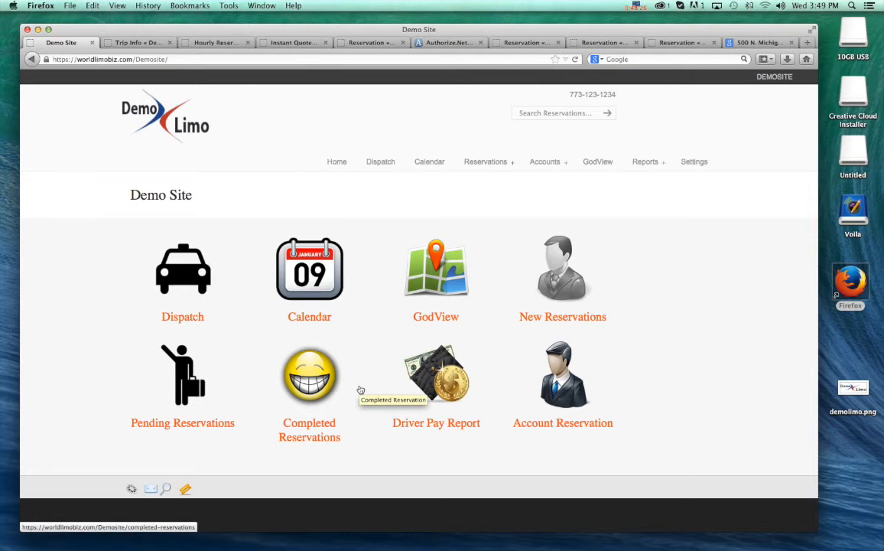
pyautogui.click(380, 163)
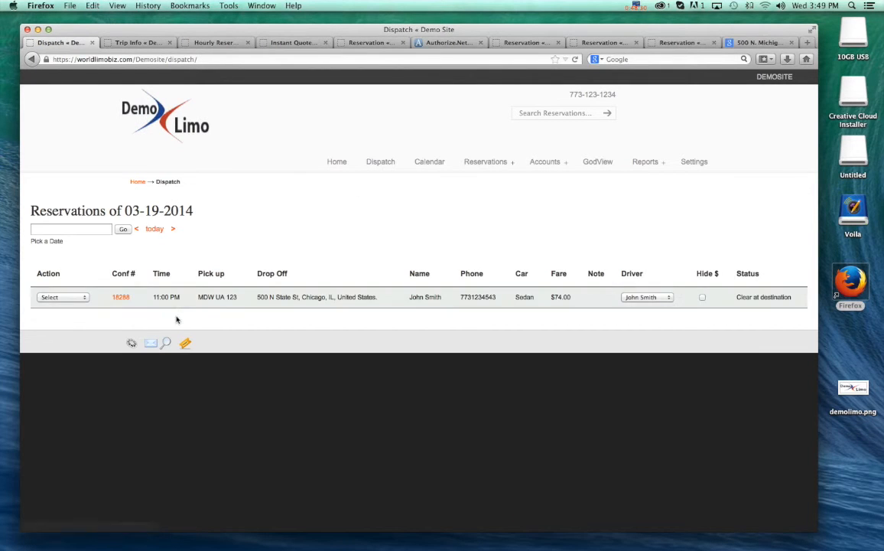
pyautogui.click(66, 297)
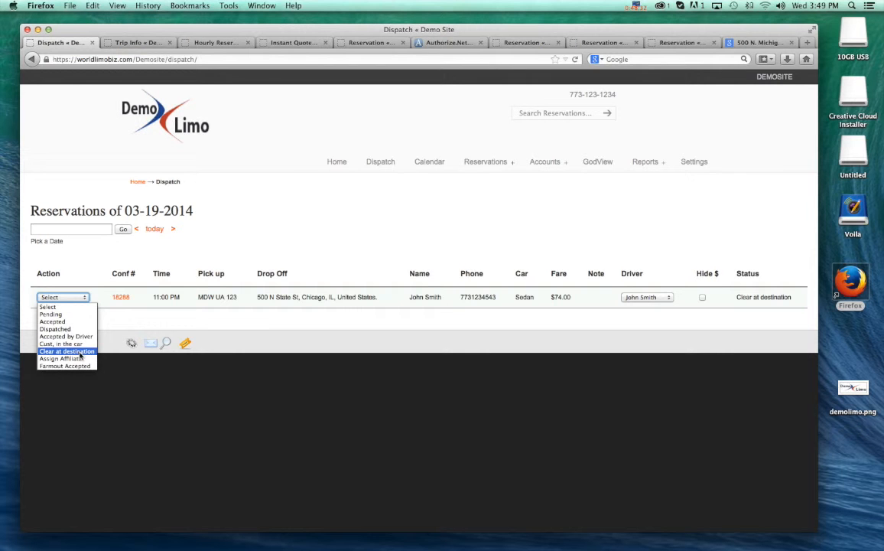
pyautogui.press('Escape')
# - Open the completed reservations list from the home page and bring up the reservation's payment form
pyautogui.click(338, 162)
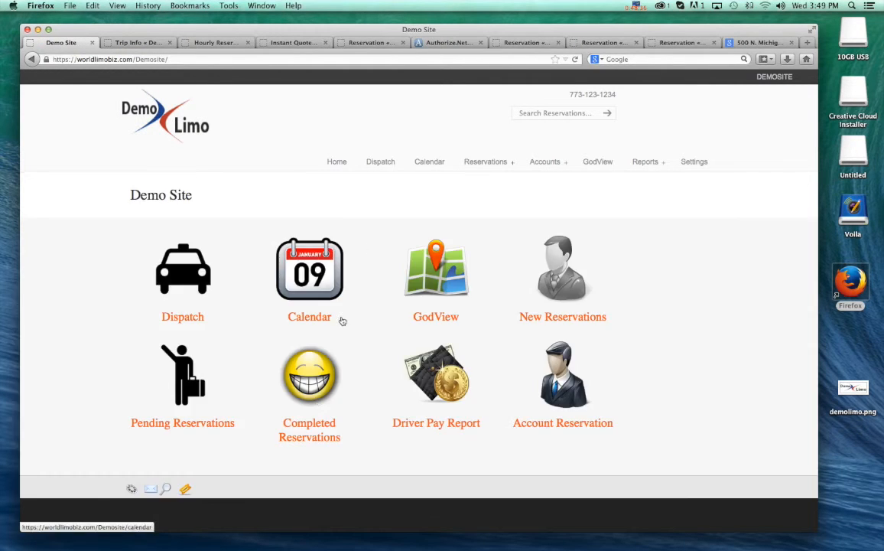
pyautogui.click(298, 382)
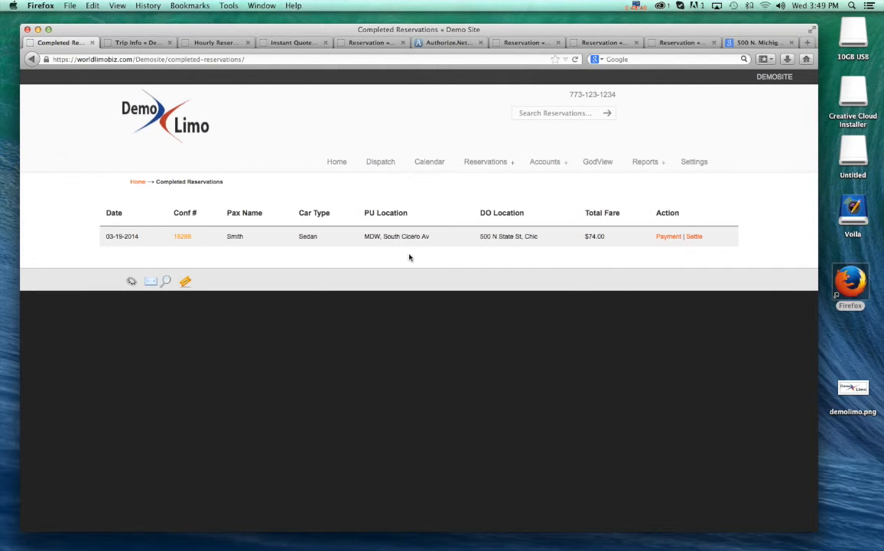
pyautogui.click(670, 238)
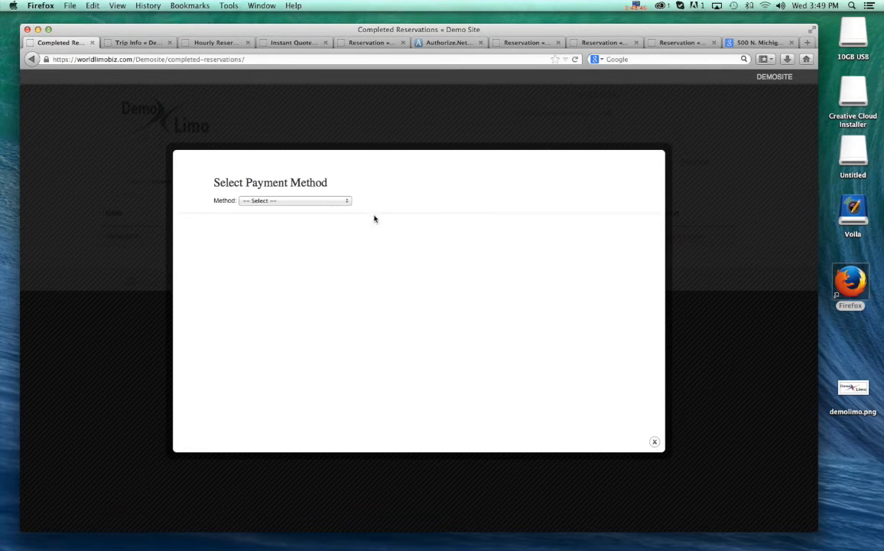
# - Preview the Credit Card, Cash and Invoice payment methods for the completed reservation without proceeding
pyautogui.click(349, 201)
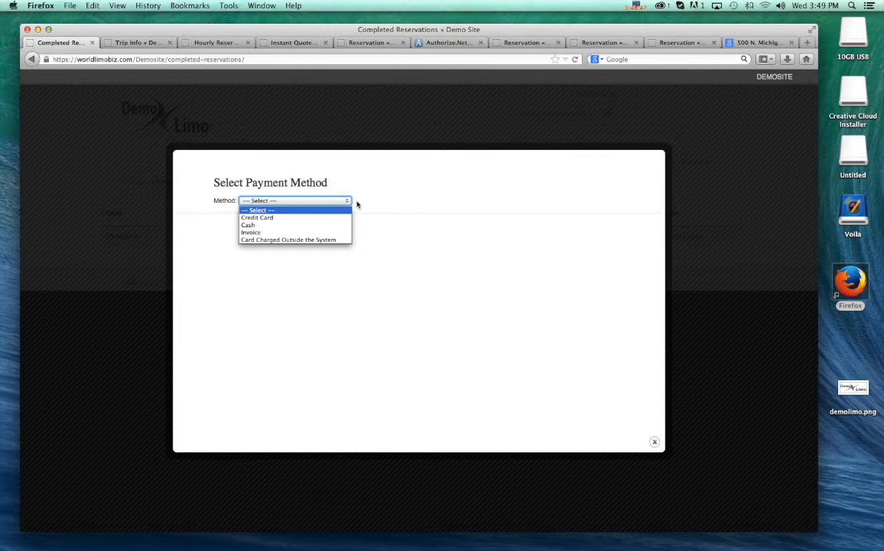
pyautogui.click(270, 218)
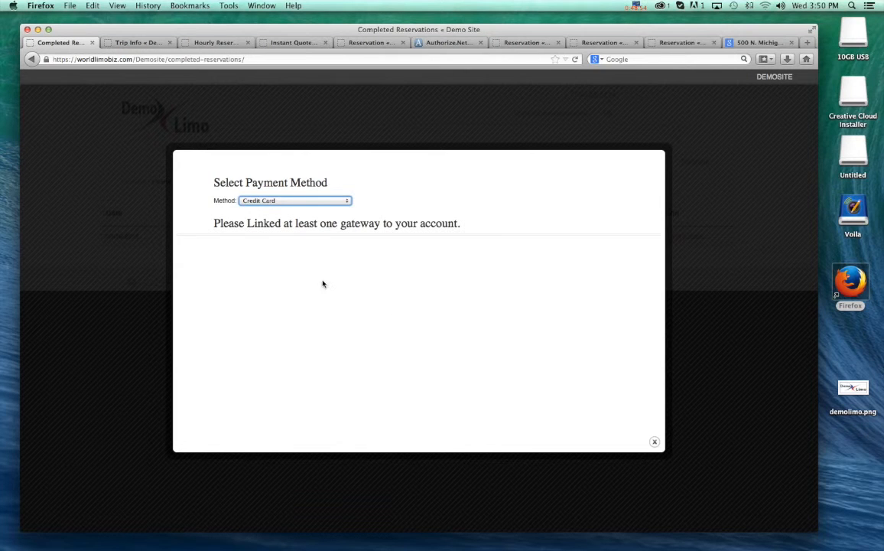
pyautogui.moveTo(436, 211); pyautogui.dragTo(467, 221)
pyautogui.click(474, 253)
pyautogui.click(345, 201)
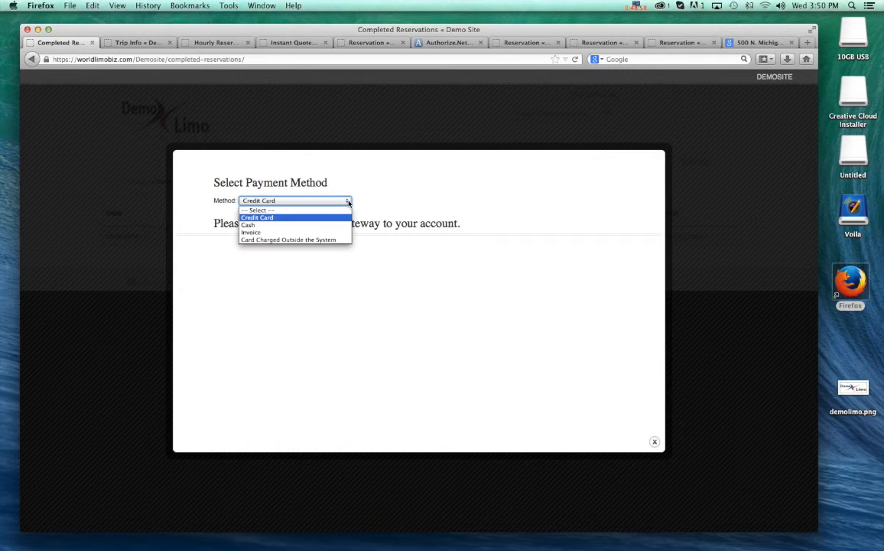
pyautogui.click(253, 225)
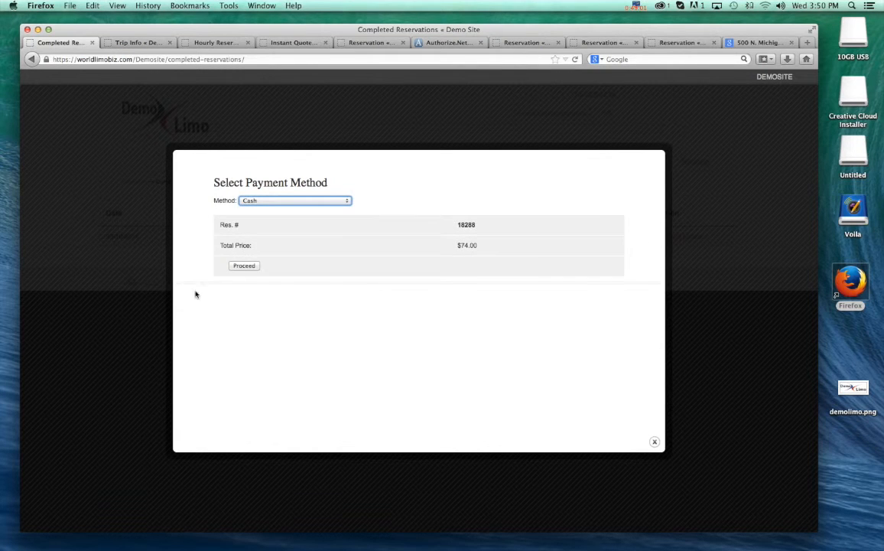
pyautogui.click(346, 200)
pyautogui.click(266, 232)
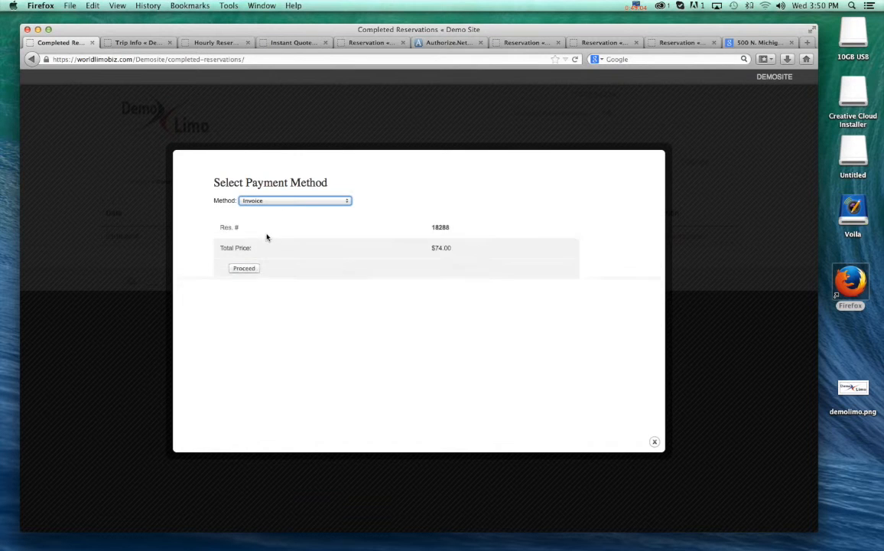
# - Record the payment as Card Charged Outside the System without a memo, check the transaction history and close the payment form
pyautogui.click(345, 200)
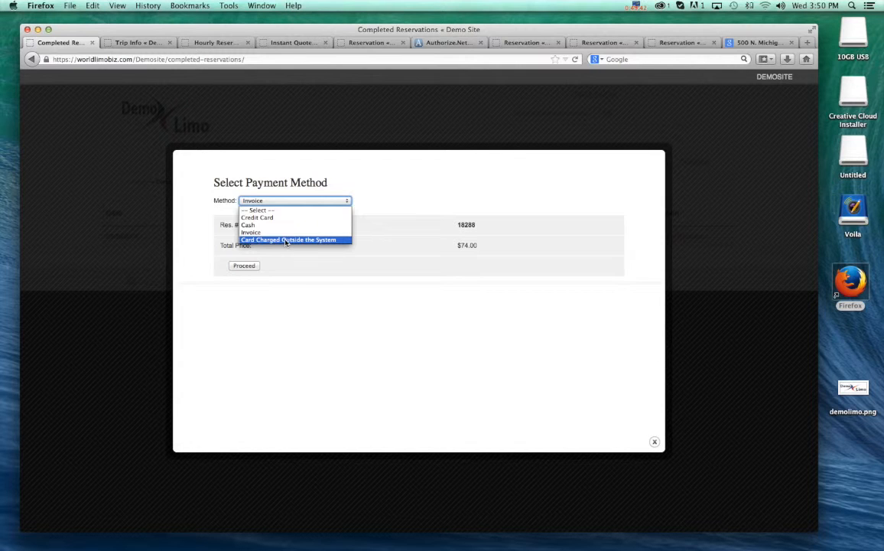
pyautogui.click(286, 240)
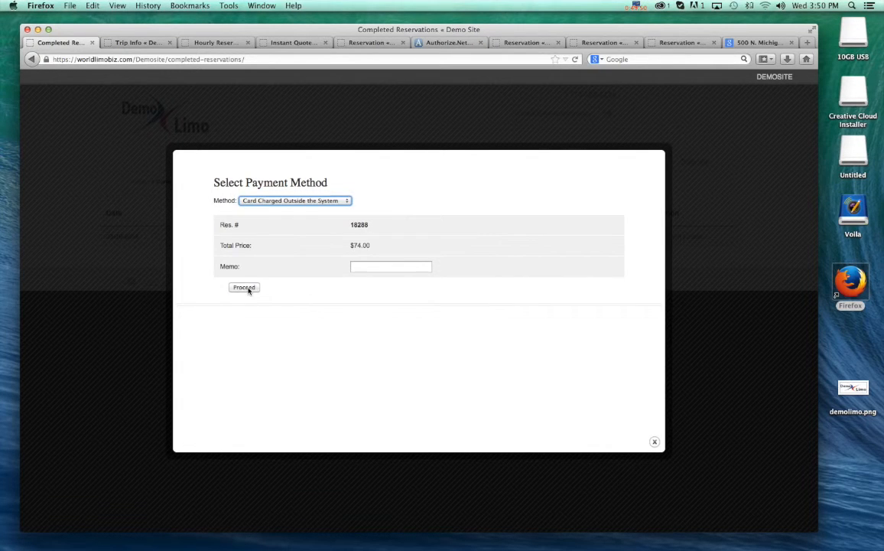
pyautogui.click(245, 288)
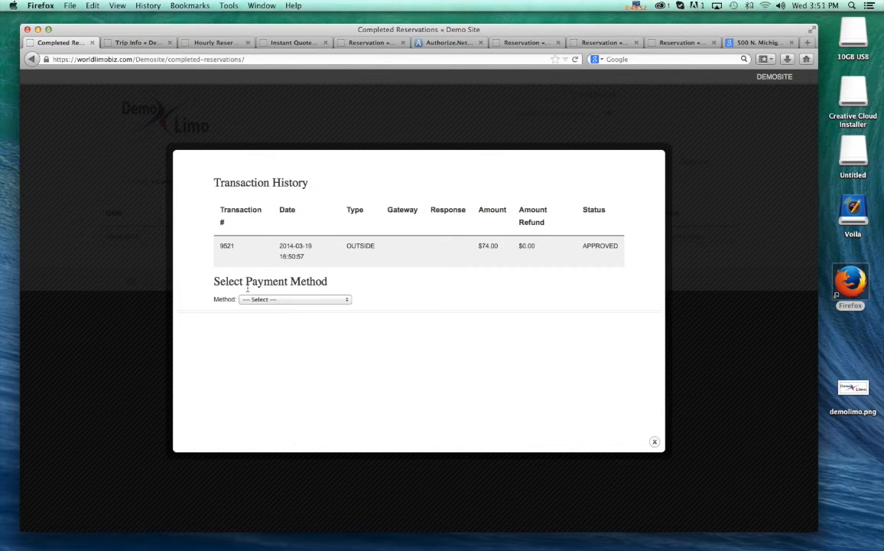
pyautogui.moveTo(346, 247); pyautogui.dragTo(382, 259)
pyautogui.click(653, 442)
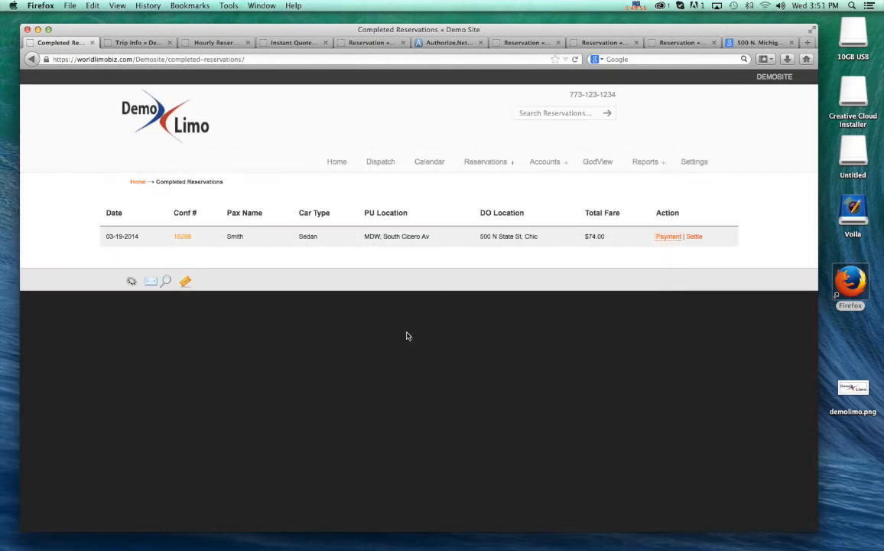
# - Open the completed reservation's settlement form and review the driver's base fare, gratuity, gas surcharge, administration fee and airport fee shares
pyautogui.click(693, 238)
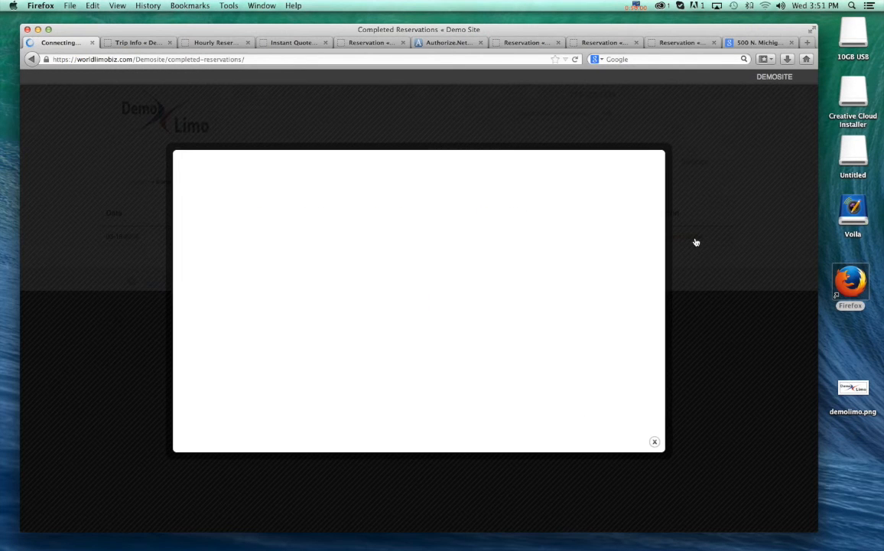
pyautogui.scroll(-1, 590, 264)
pyautogui.scroll(1, 587, 265)
pyautogui.scroll(-3, 337, 245)
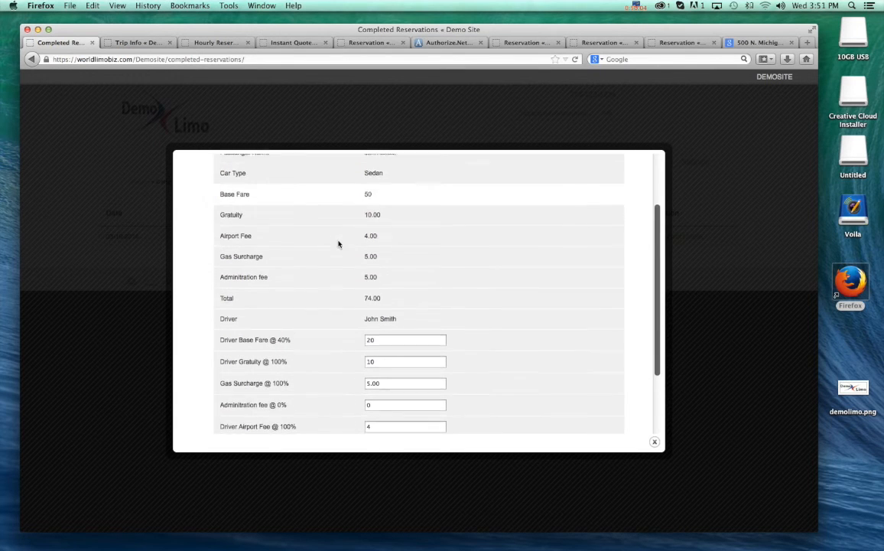
pyautogui.scroll(-3, 342, 246)
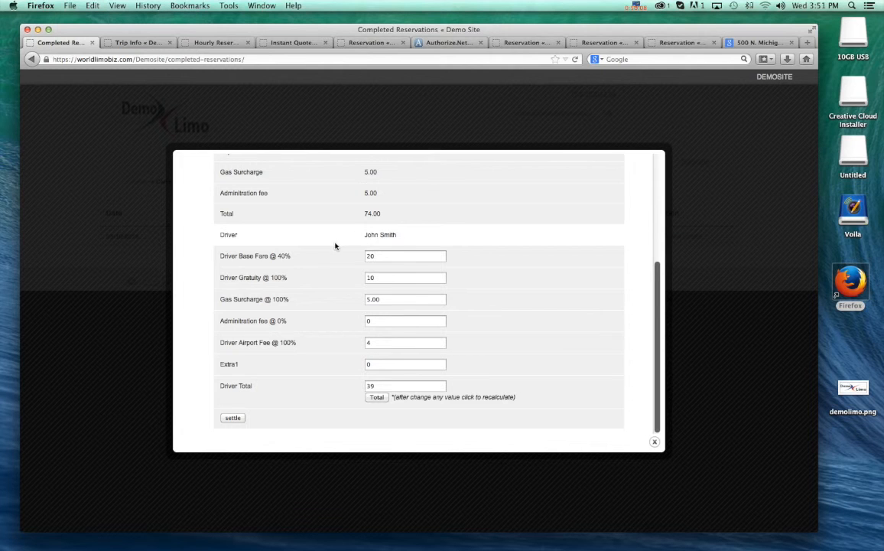
pyautogui.click(381, 255)
pyautogui.click(391, 280)
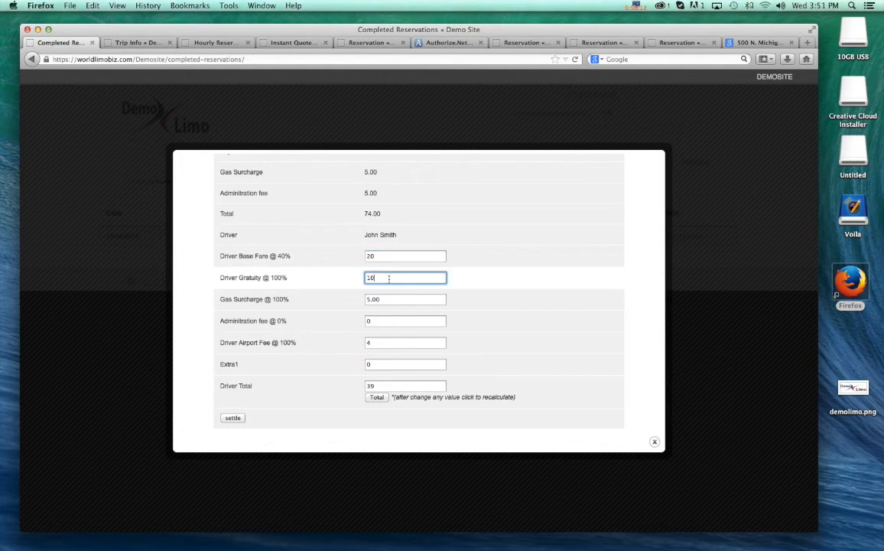
pyautogui.click(390, 300)
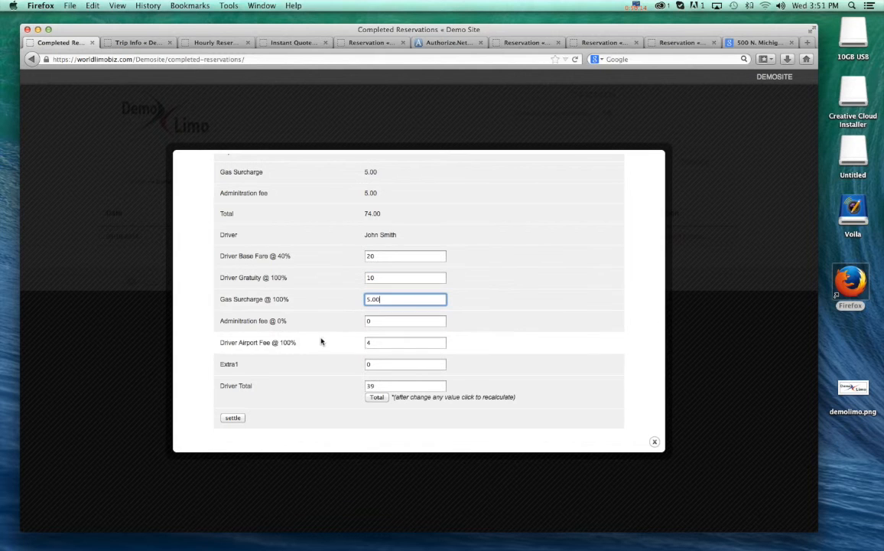
pyautogui.click(376, 321)
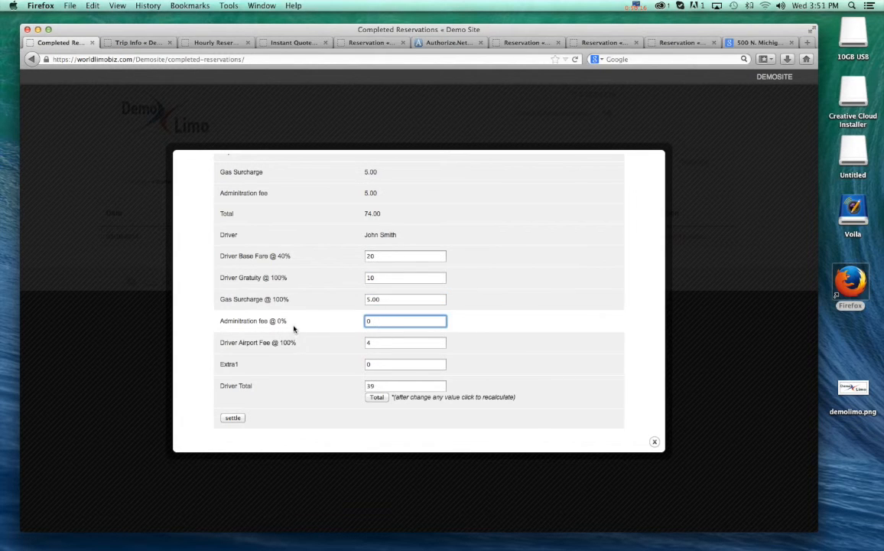
pyautogui.click(371, 342)
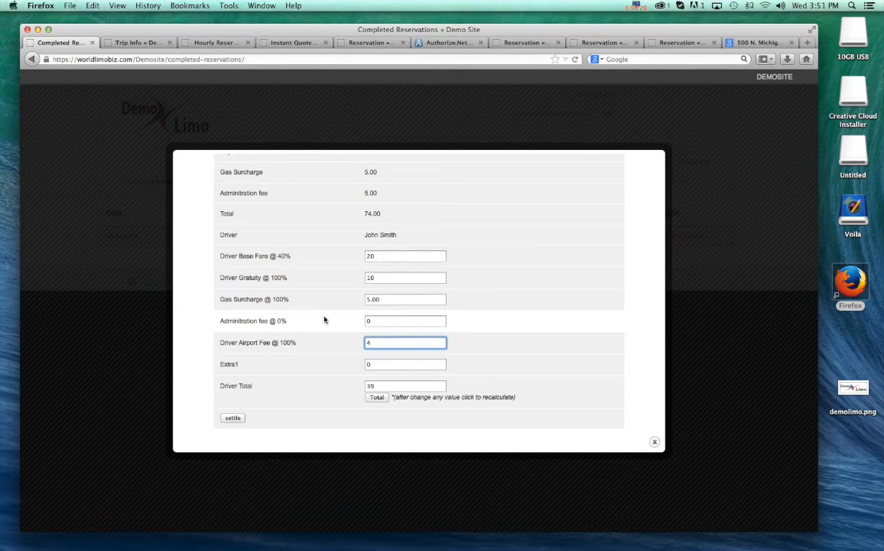
# - Set the driver base fare to 25 and the driver gratuity to 20, recalculate the driver total and settle the reservation
pyautogui.doubleClick(398, 257)
pyautogui.write('2')
pyautogui.click(496, 309)
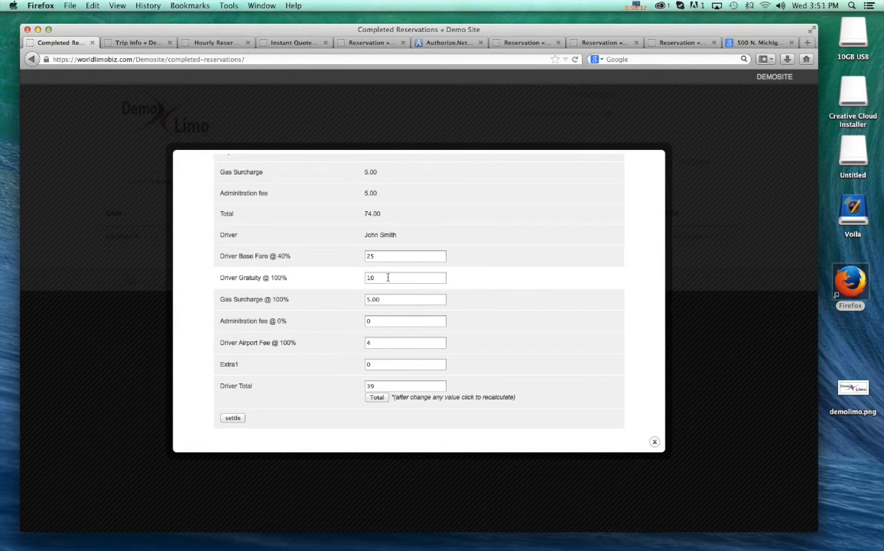
pyautogui.doubleClick(388, 277)
pyautogui.write('2')
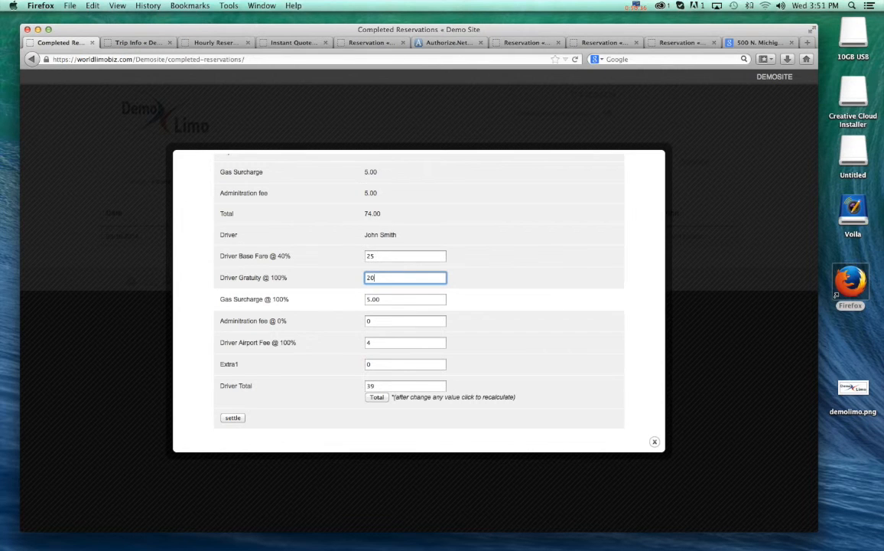
pyautogui.write('0')
pyautogui.click(377, 398)
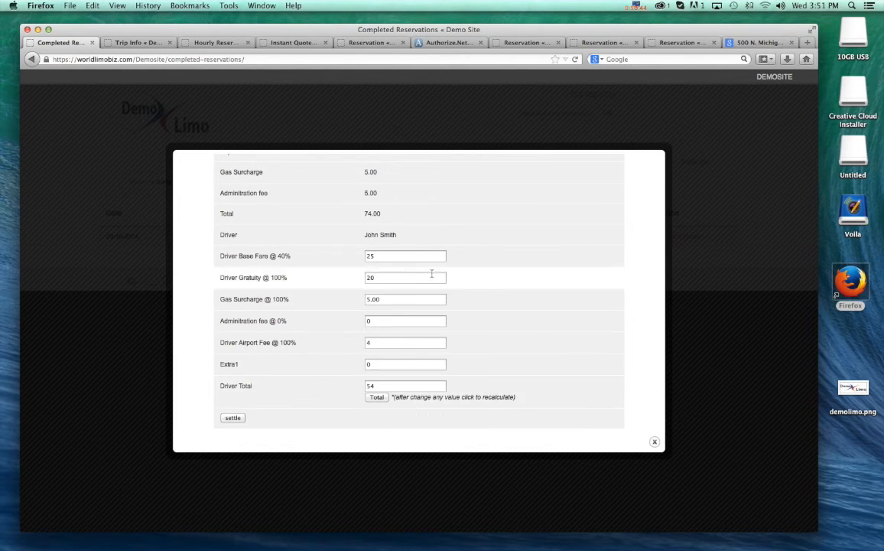
pyautogui.click(232, 418)
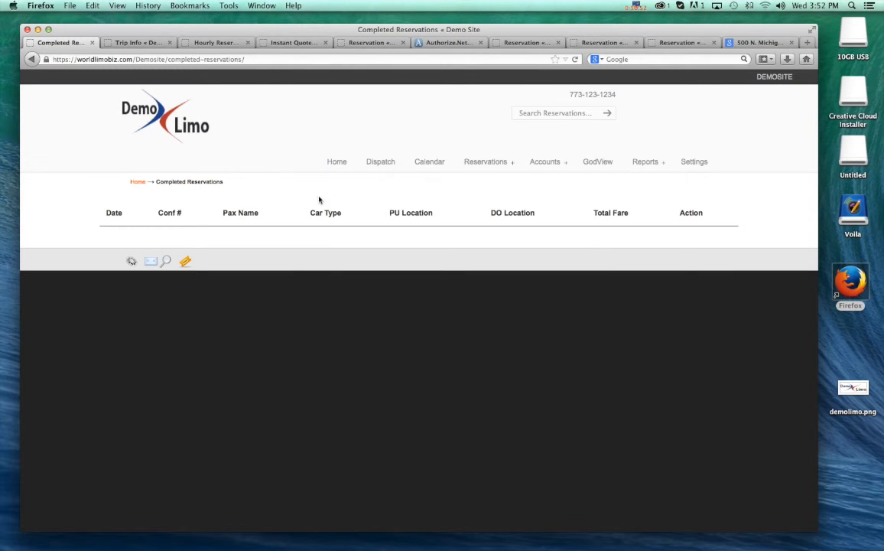
# - Check the calendar for the settled trip and search the reservations by the passenger's last name
pyautogui.click(426, 167)
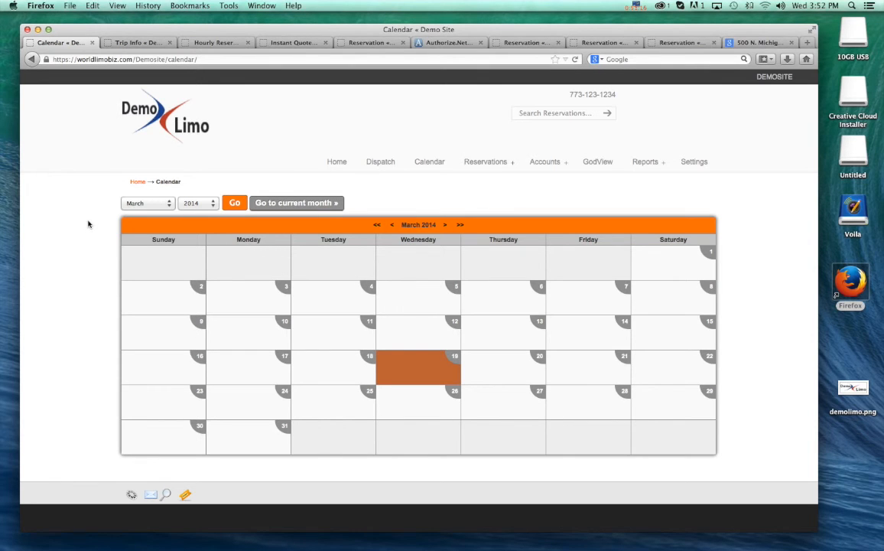
pyautogui.click(537, 113)
pyautogui.write('smith')
pyautogui.click(607, 113)
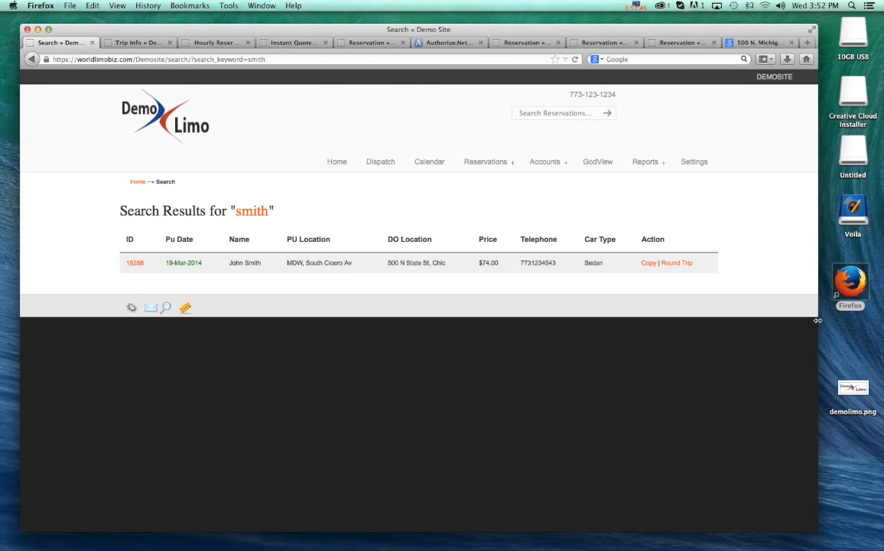
# - Create a round trip from the found reservation, set its airport fee to 0 and recalculate the total price
pyautogui.click(677, 263)
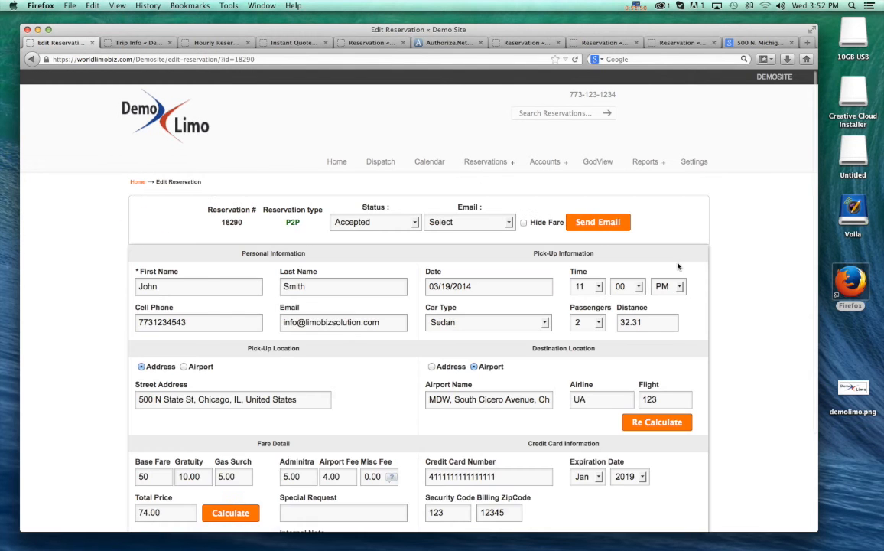
pyautogui.scroll(-3, 688, 310)
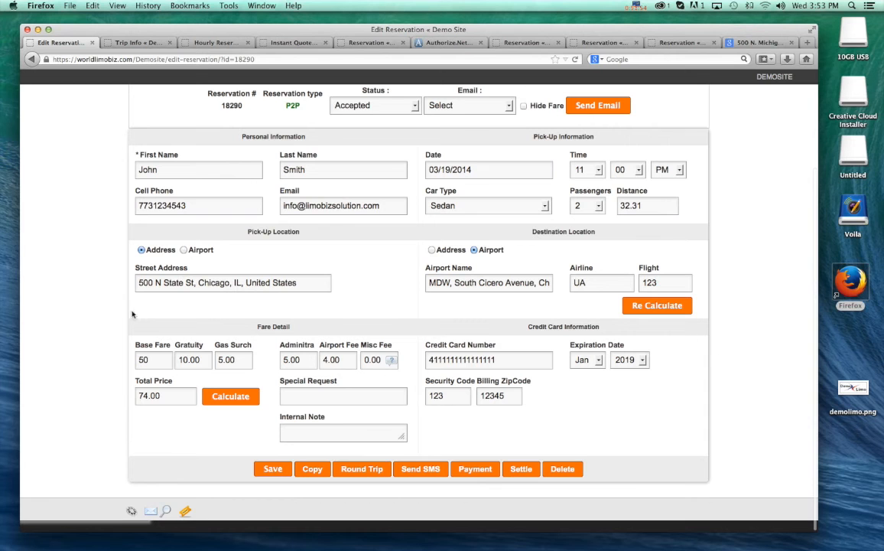
pyautogui.moveTo(160, 360); pyautogui.dragTo(55, 376)
pyautogui.doubleClick(78, 374)
pyautogui.moveTo(346, 358); pyautogui.dragTo(295, 360)
pyautogui.write('0')
pyautogui.click(230, 396)
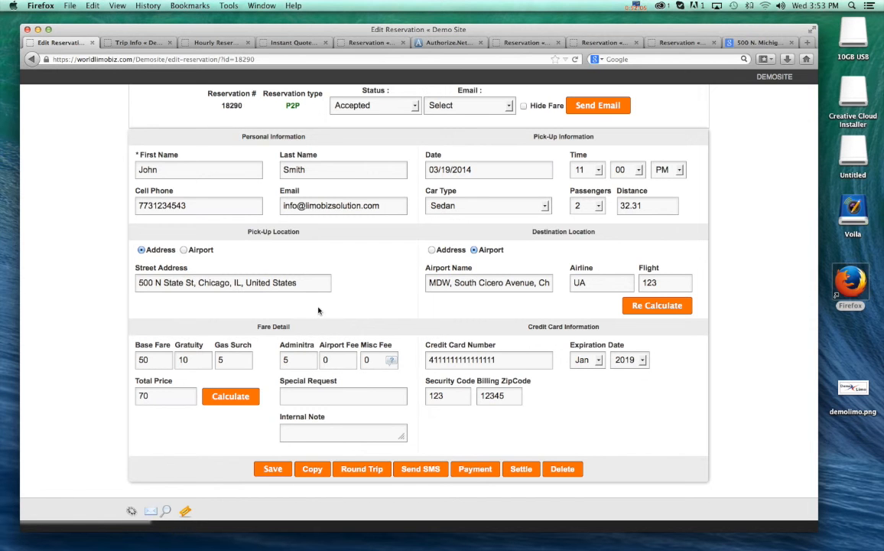
pyautogui.scroll(3, 345, 306)
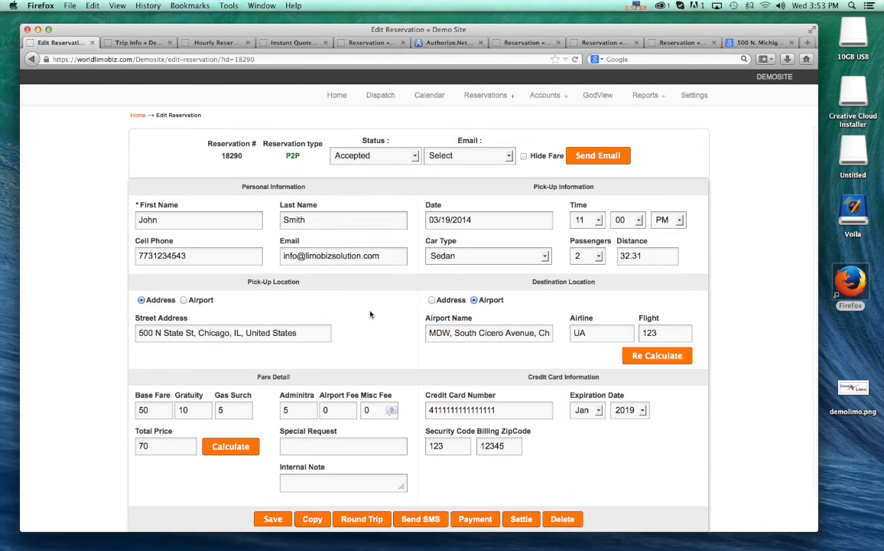
pyautogui.scroll(-2, 370, 315)
pyautogui.scroll(1, 370, 314)
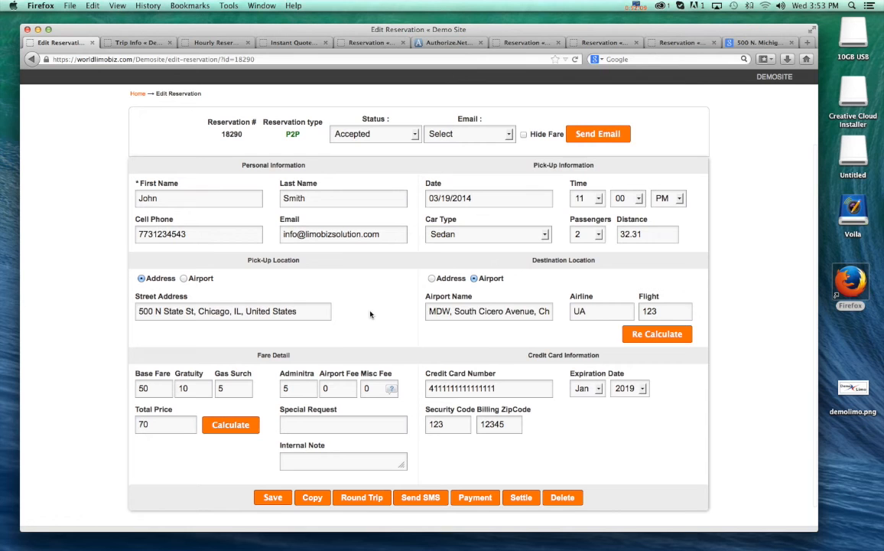
pyautogui.click(535, 196)
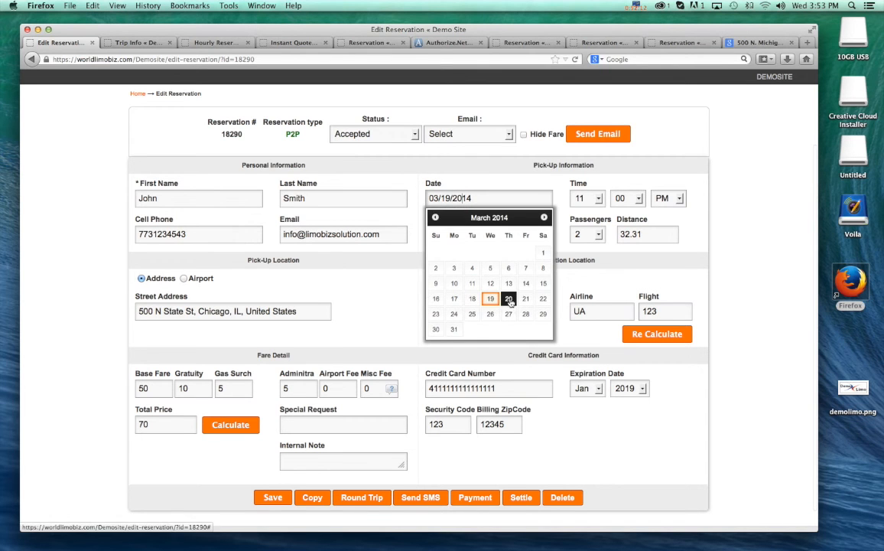
pyautogui.click(509, 299)
pyautogui.click(458, 199)
pyautogui.click(493, 300)
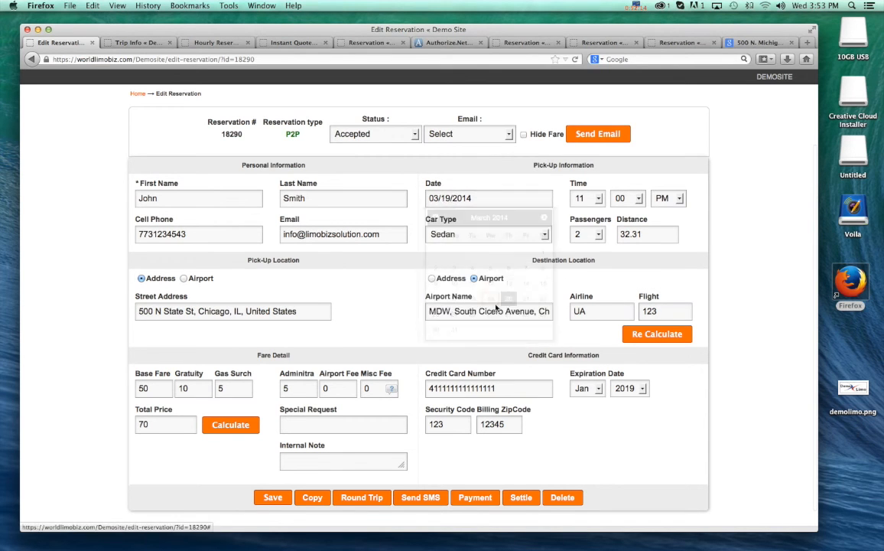
# - Set the return trip's pick-up time to 11:55 PM and save the reservation
pyautogui.click(599, 201)
pyautogui.click(531, 299)
pyautogui.click(668, 199)
pyautogui.click(673, 205)
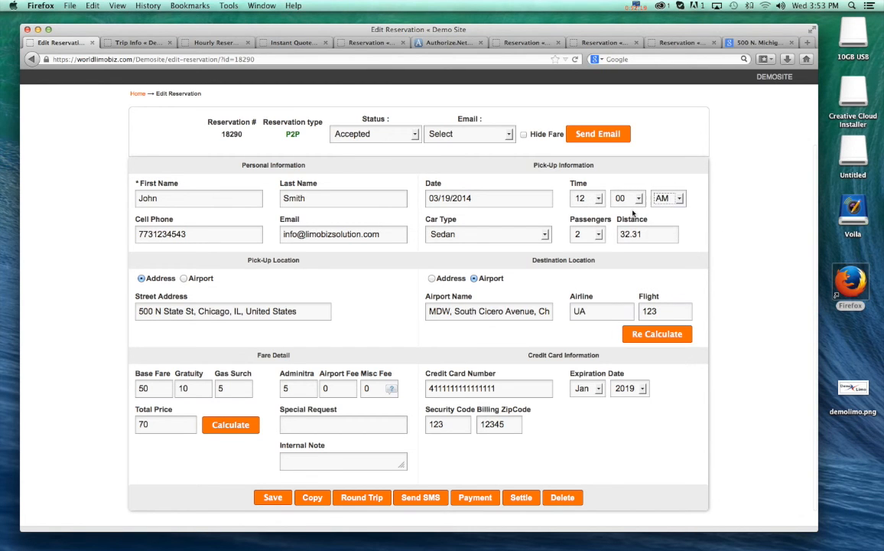
pyautogui.click(600, 201)
pyautogui.click(578, 316)
pyautogui.click(641, 199)
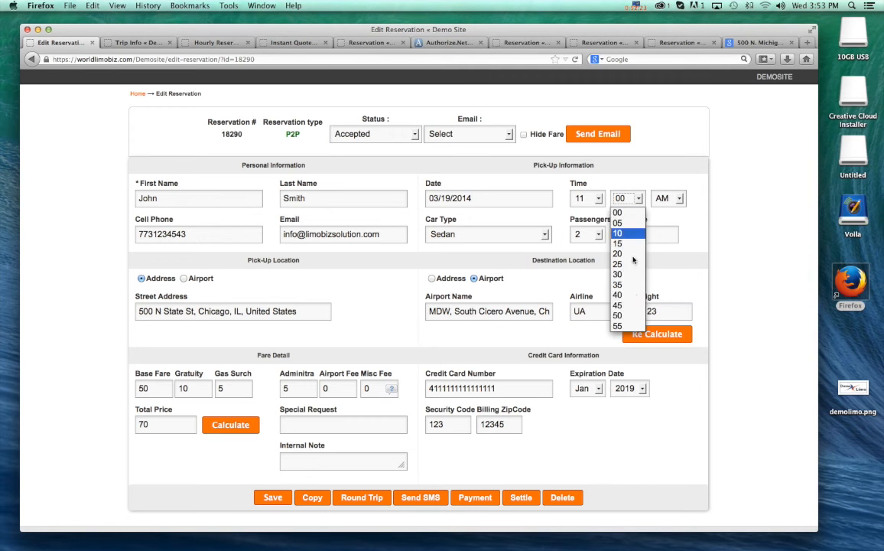
pyautogui.click(626, 300)
pyautogui.scroll(-1, 673, 406)
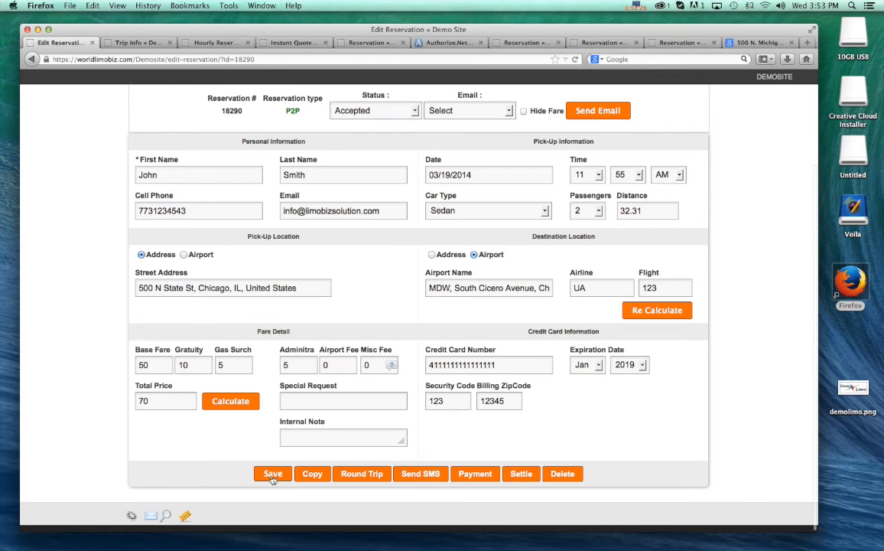
pyautogui.click(668, 174)
pyautogui.click(663, 201)
pyautogui.click(273, 474)
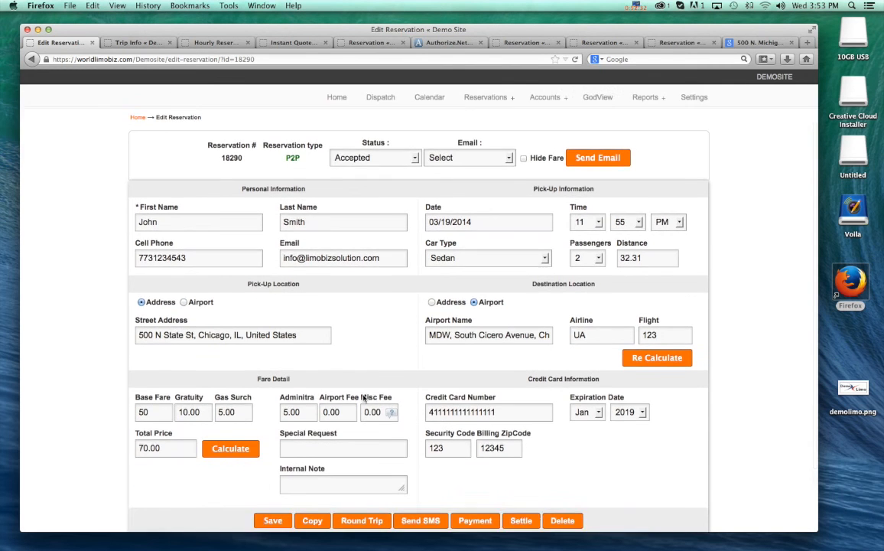
# - Assign the driver to the return trip on the dispatch list and mark it Dispatched, sending the driver information to the customer
pyautogui.click(429, 162)
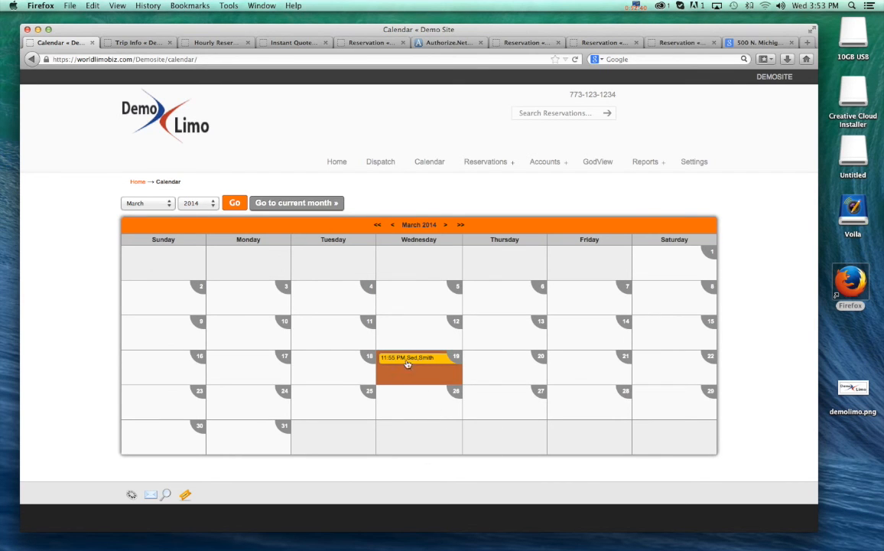
pyautogui.click(379, 163)
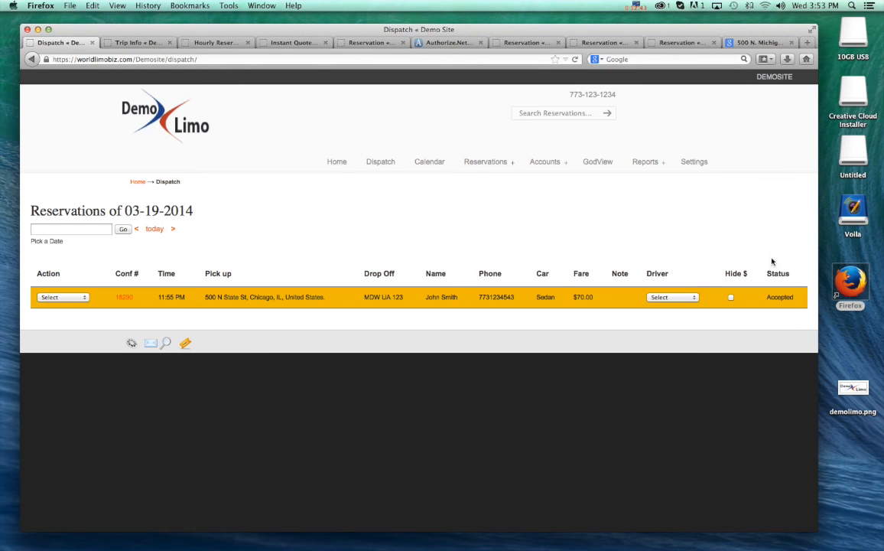
pyautogui.click(673, 297)
pyautogui.click(667, 315)
pyautogui.click(76, 297)
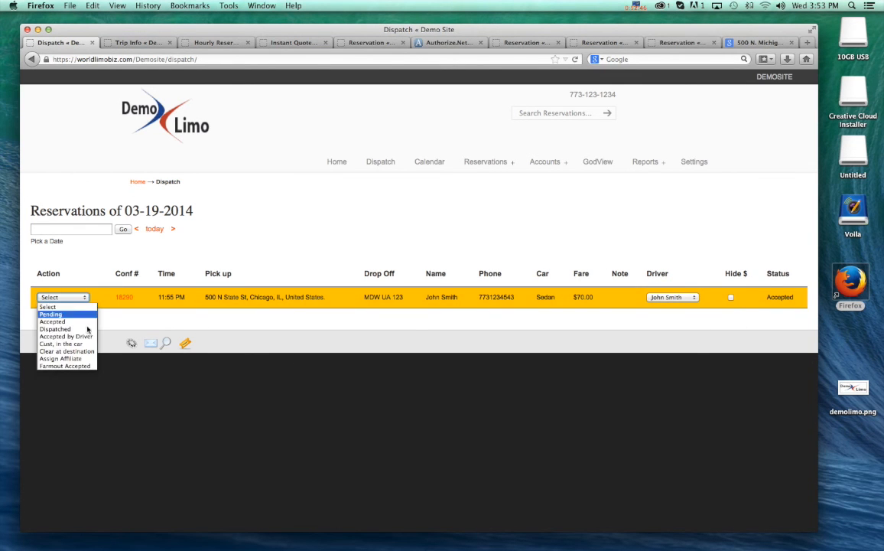
pyautogui.click(67, 330)
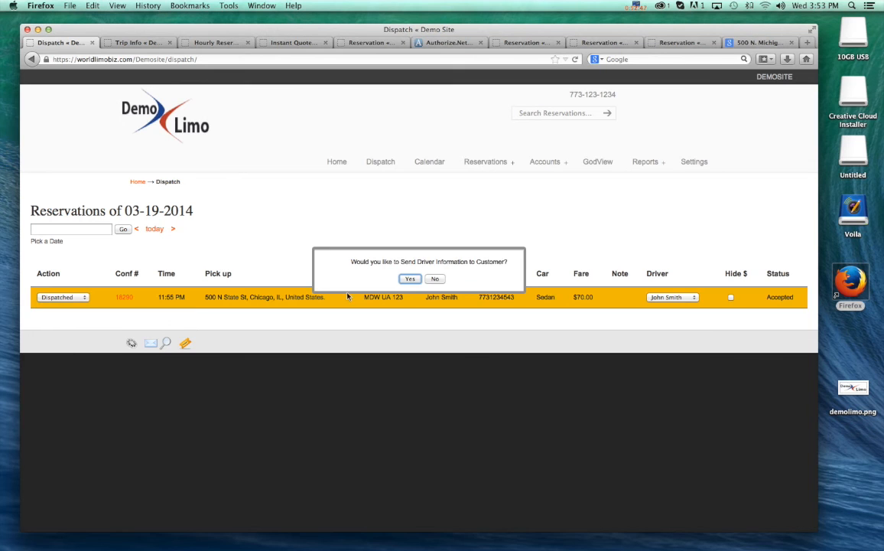
pyautogui.click(410, 278)
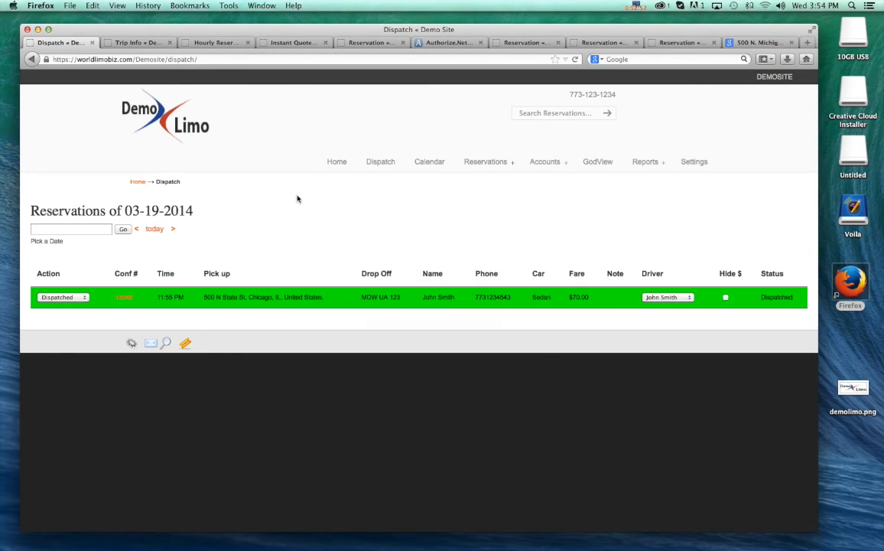
# - Mark the return trip as Clear at destination and open the completed reservations list from the home page
pyautogui.click(82, 297)
pyautogui.click(86, 351)
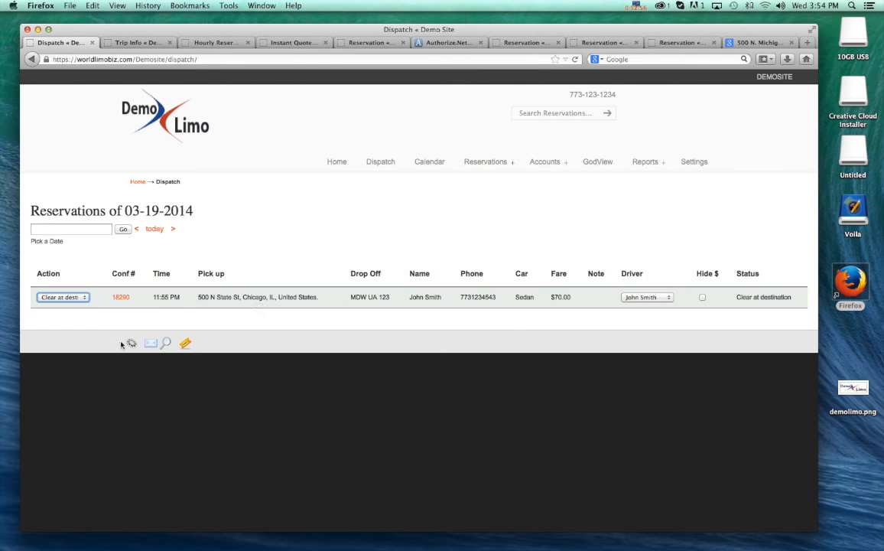
pyautogui.click(335, 163)
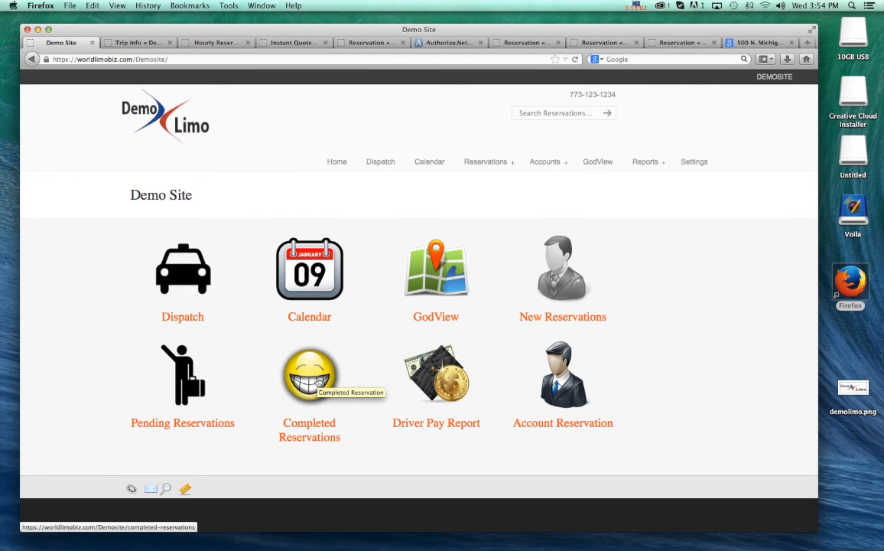
pyautogui.click(318, 382)
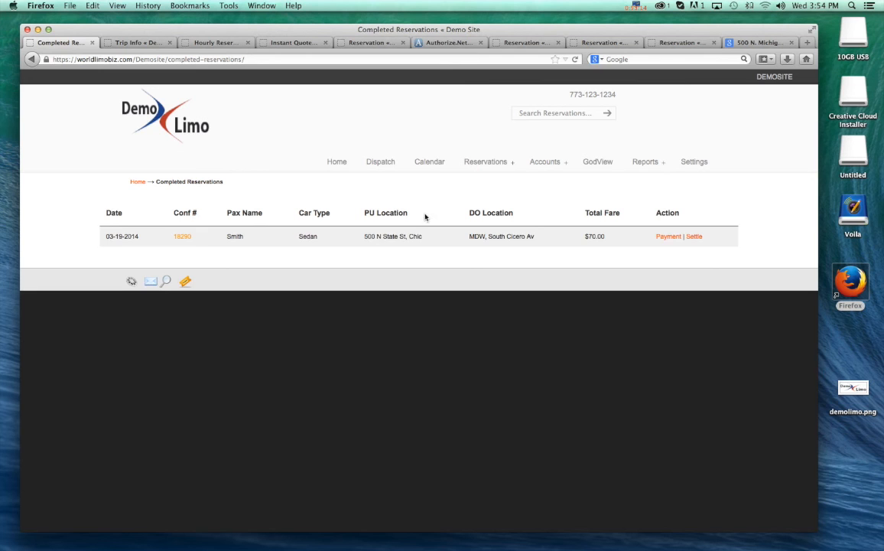
# - View the settlement report for the settled trip and return to the completed reservations list
pyautogui.moveTo(656, 164)
pyautogui.click(646, 182)
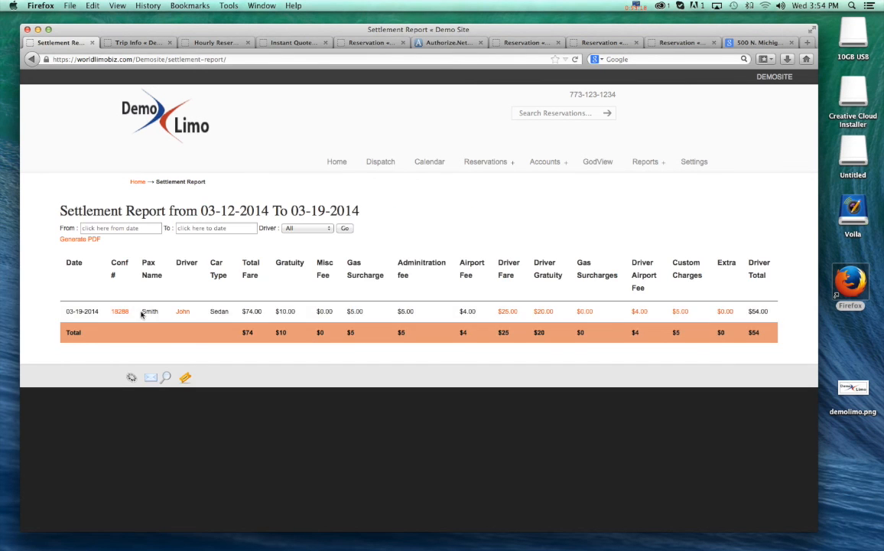
pyautogui.click(30, 63)
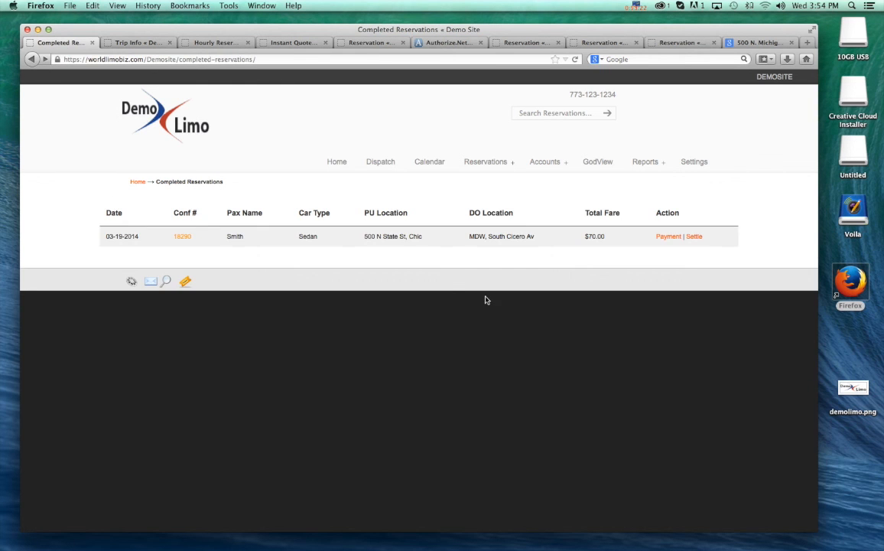
# - Record the completed return trip's payment with the method Card Charged Outside the System, leaving the memo blank
pyautogui.click(667, 237)
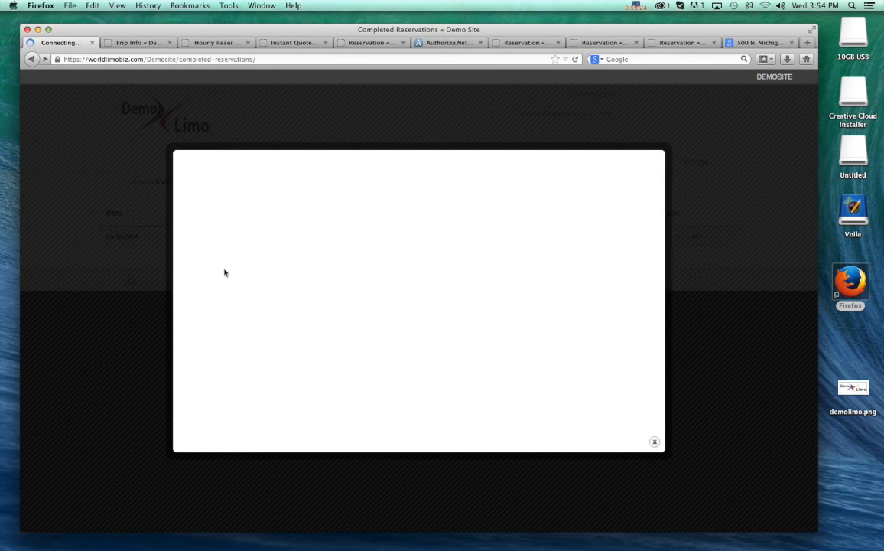
pyautogui.click(349, 201)
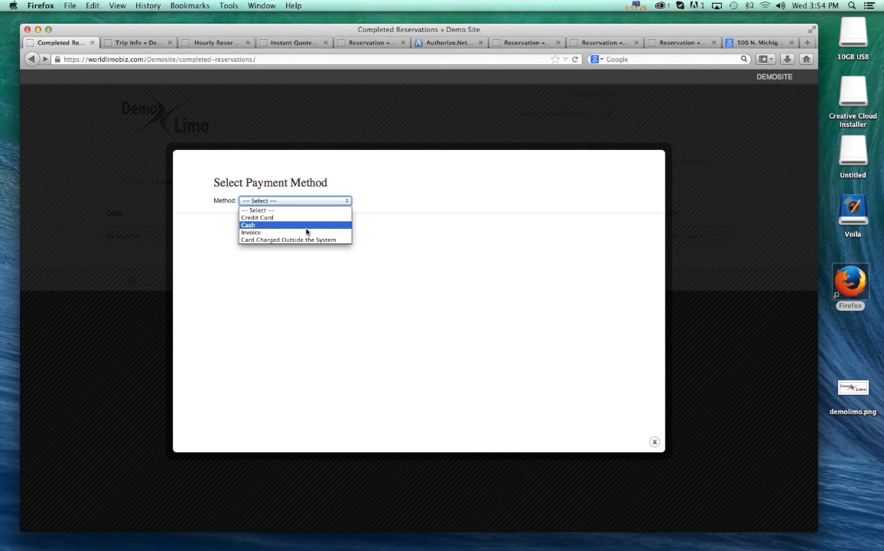
pyautogui.click(276, 240)
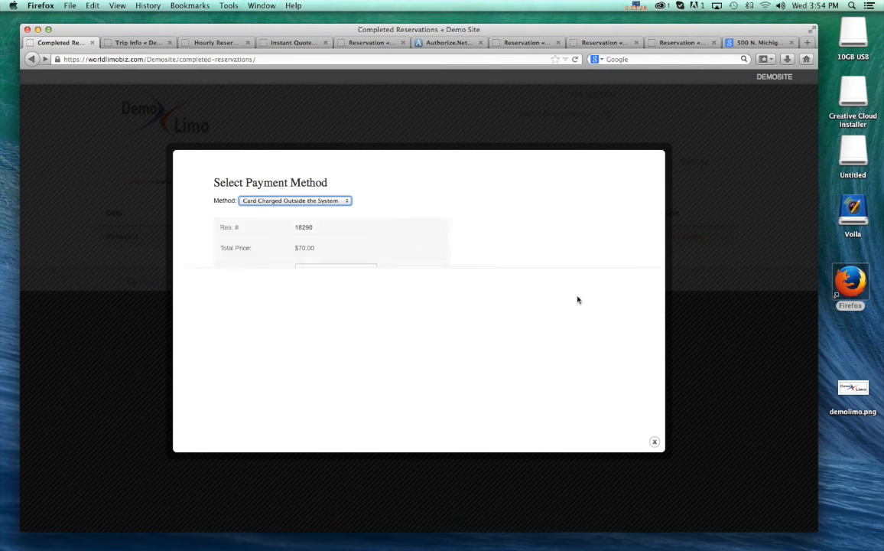
pyautogui.click(243, 289)
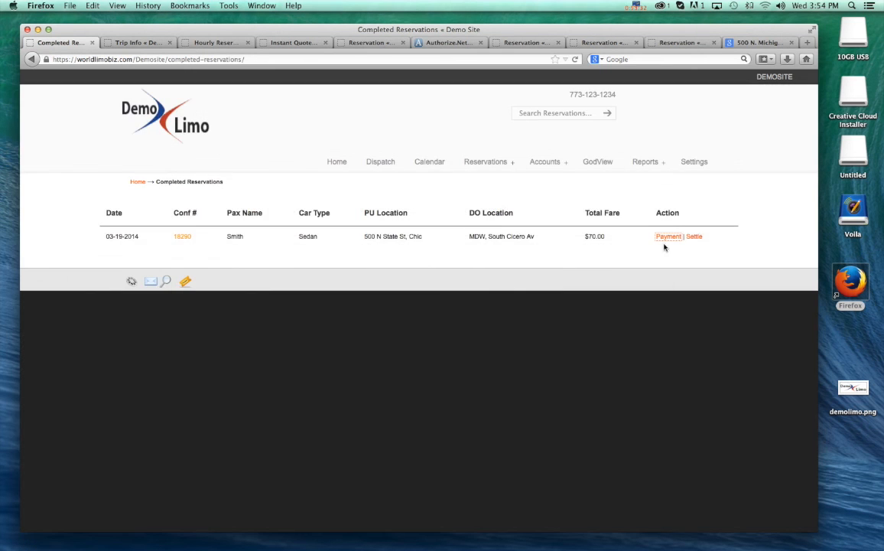
# - Settle the driver's pay for the completed return trip with the prefilled amounts and refresh the completed reservations list
pyautogui.click(694, 236)
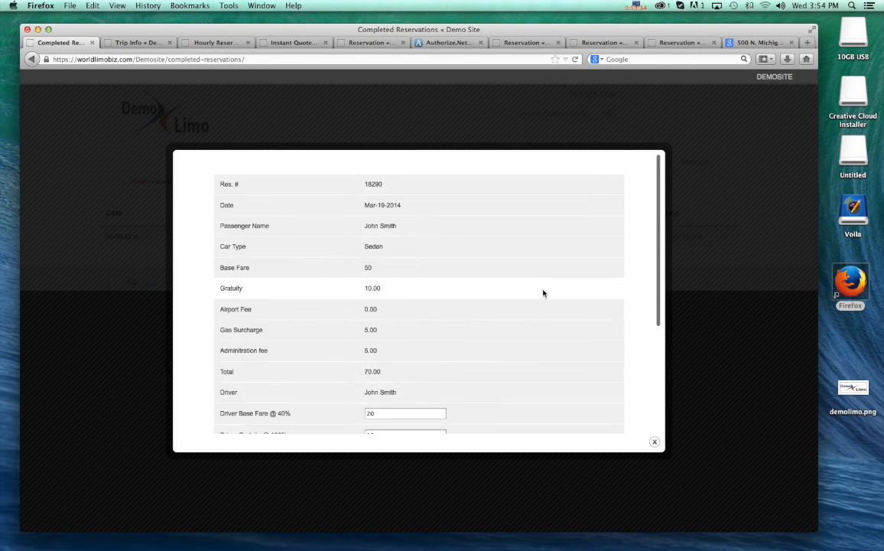
pyautogui.scroll(-10, 541, 290)
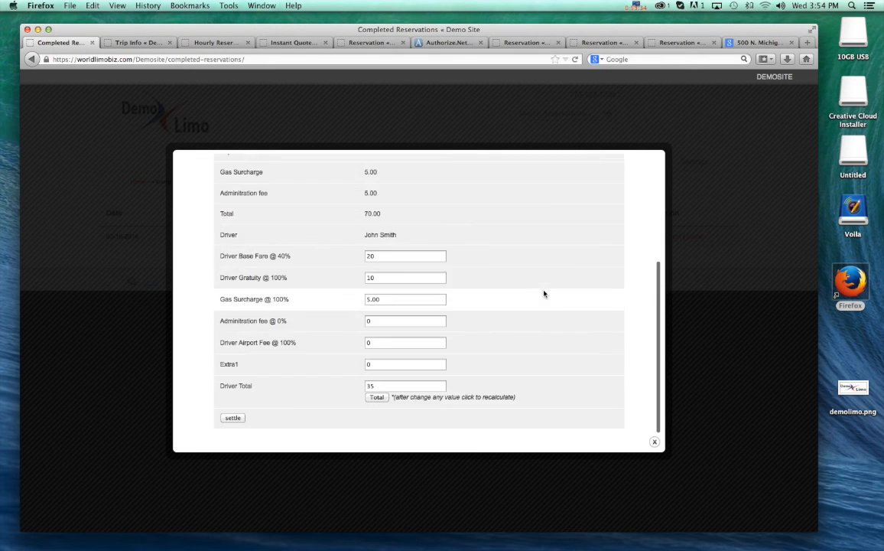
pyautogui.click(232, 418)
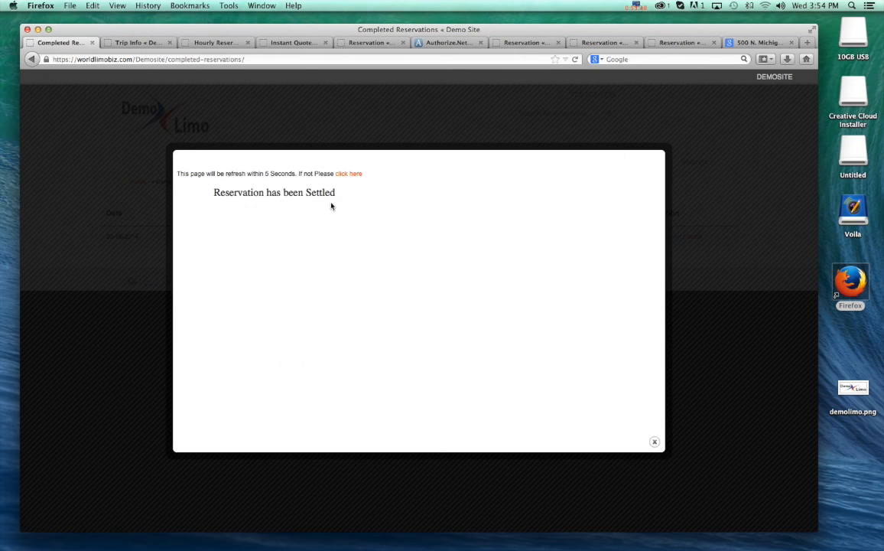
pyautogui.click(338, 173)
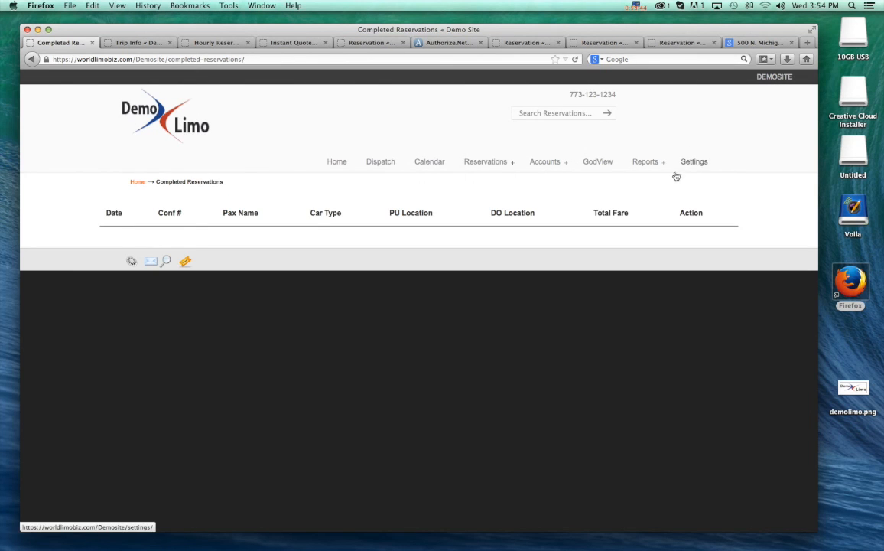
# - Open the settlement report and examine the overall driver total for the settled trips
pyautogui.moveTo(644, 163)
pyautogui.click(641, 179)
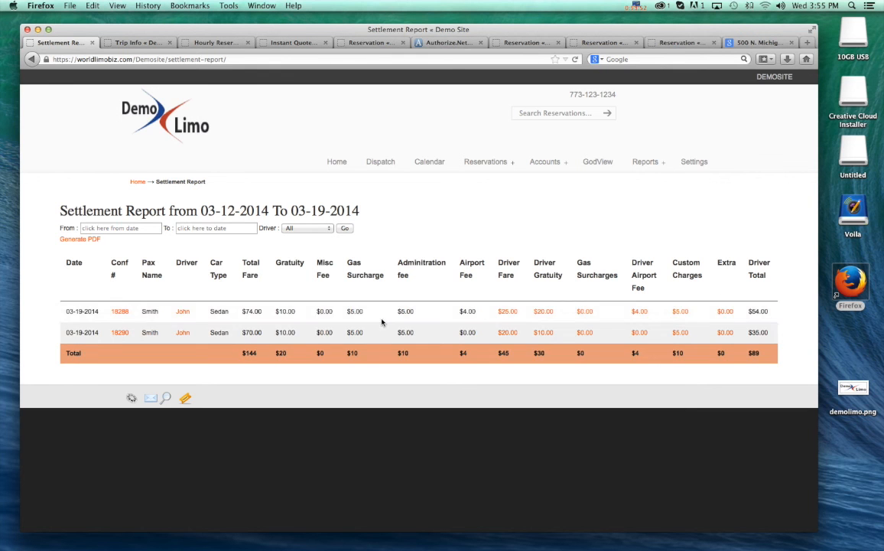
pyautogui.doubleClick(767, 352)
pyautogui.click(738, 382)
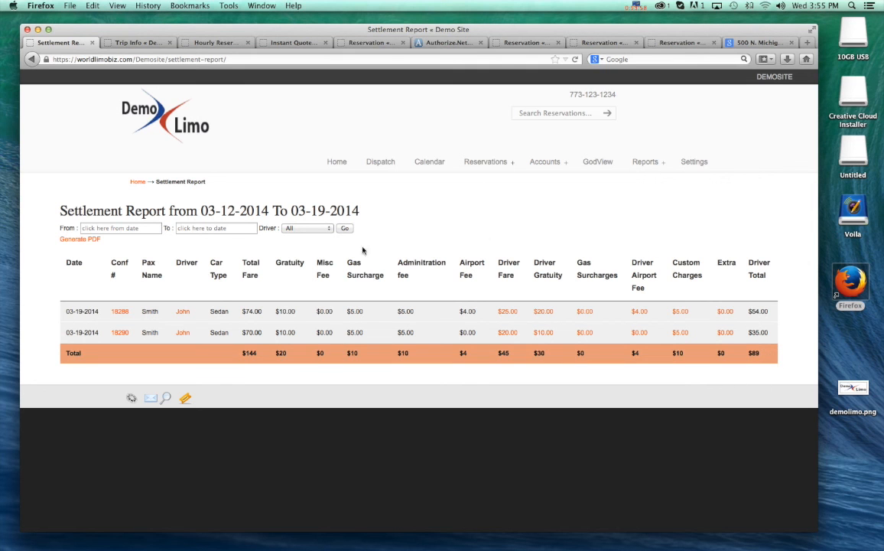
# - Generate a PDF of the settlement report, view it, and close it to return to the report page
pyautogui.click(79, 240)
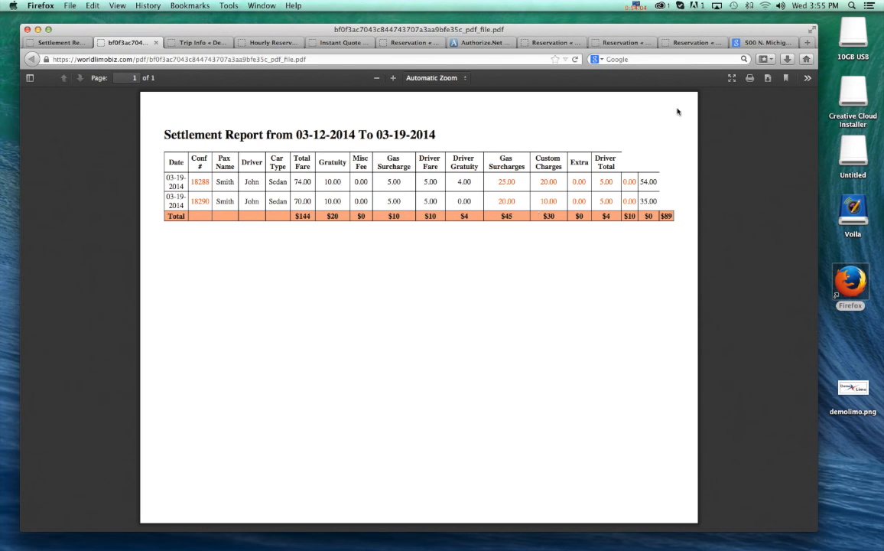
pyautogui.click(575, 60)
pyautogui.click(156, 43)
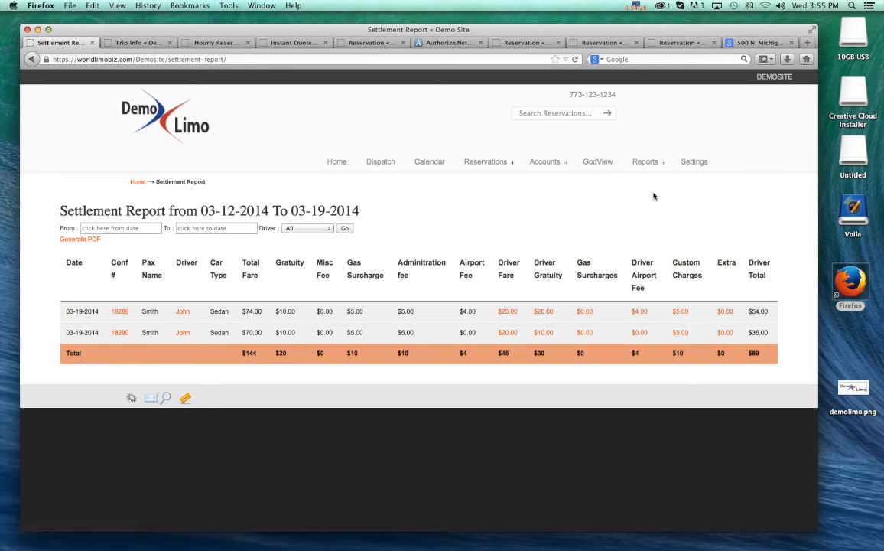
pyautogui.moveTo(650, 168)
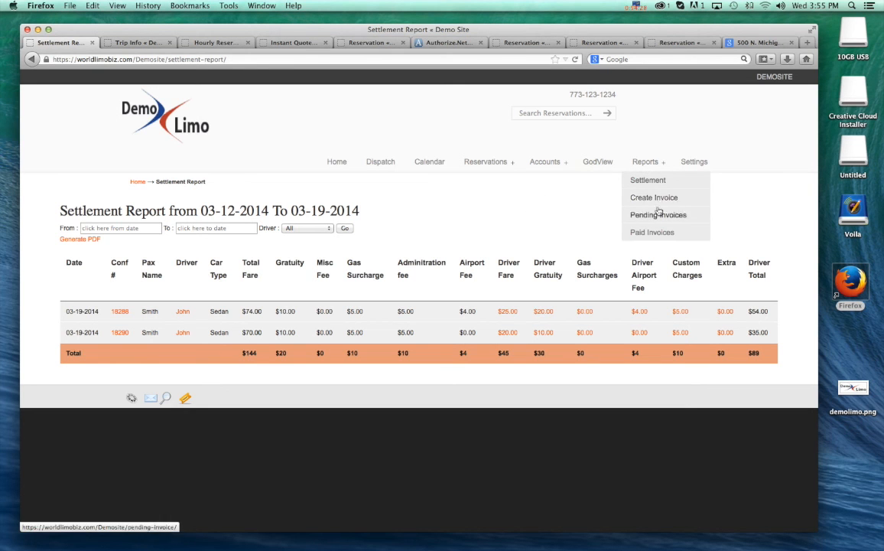